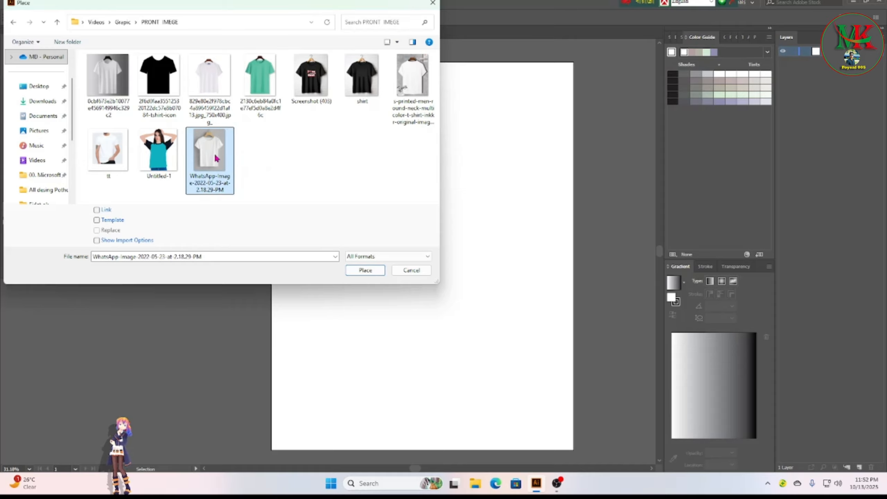
Place the white T-shirt image WhatsApp-Image-2022-05-23-at-2.18.29-PM on the artboard, enlarge it and centre it.
{"action": "left_click", "coordinate": [366, 270]}
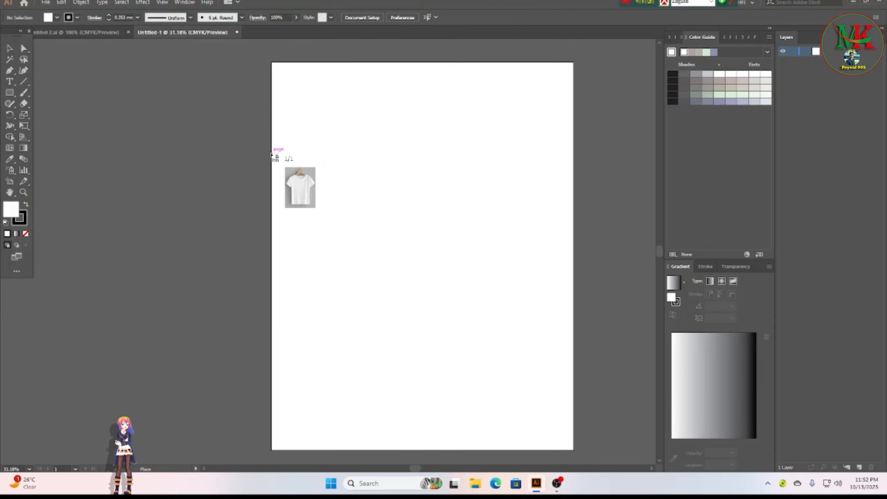
{"action": "left_click_drag", "start_coordinate": [271, 153], "coordinate": [446, 366]}
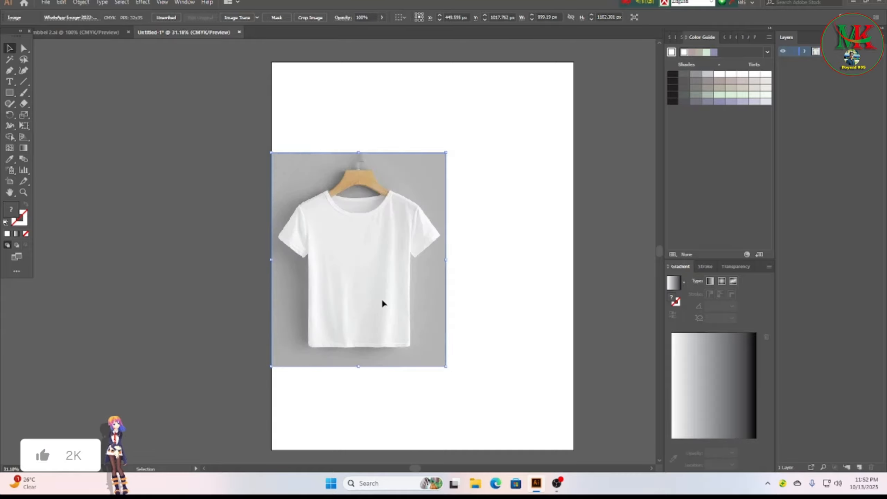
{"action": "left_click_drag", "start_coordinate": [383, 301], "coordinate": [449, 301]}
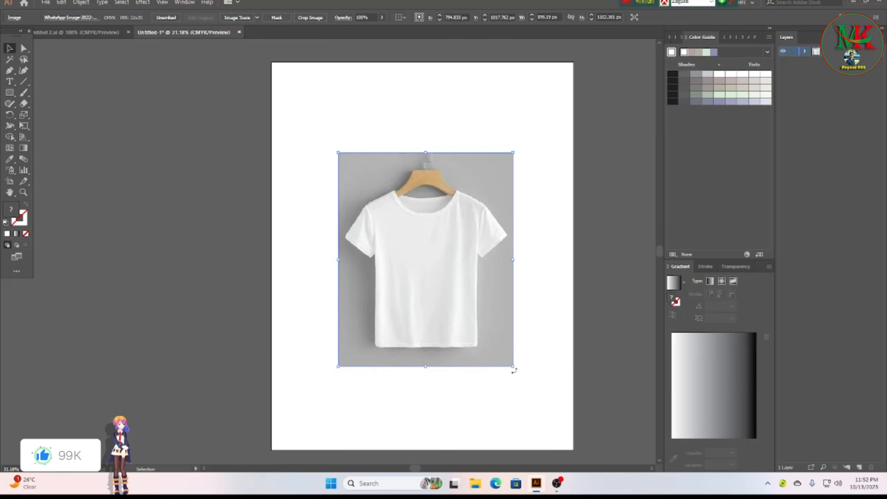
{"action": "left_click_drag", "start_coordinate": [514, 370], "coordinate": [561, 416]}
{"action": "left_click_drag", "start_coordinate": [486, 347], "coordinate": [457, 312]}
{"action": "left_click", "coordinate": [135, 195]}
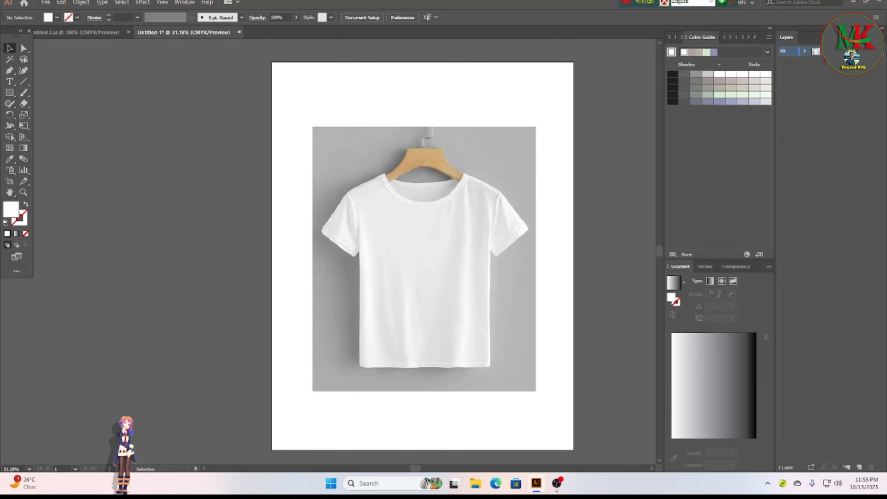
Add a new layer above the T-shirt image and lock the image's layer.
{"action": "left_click", "coordinate": [860, 468]}
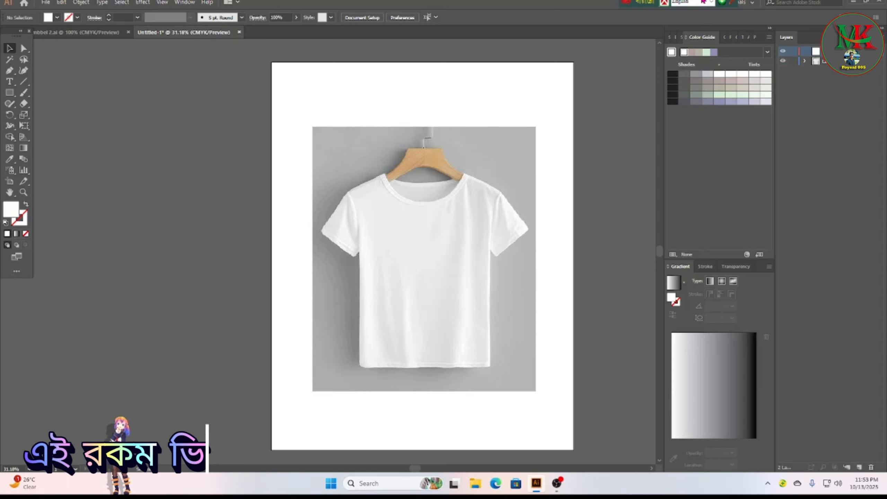
{"action": "left_click", "coordinate": [791, 62]}
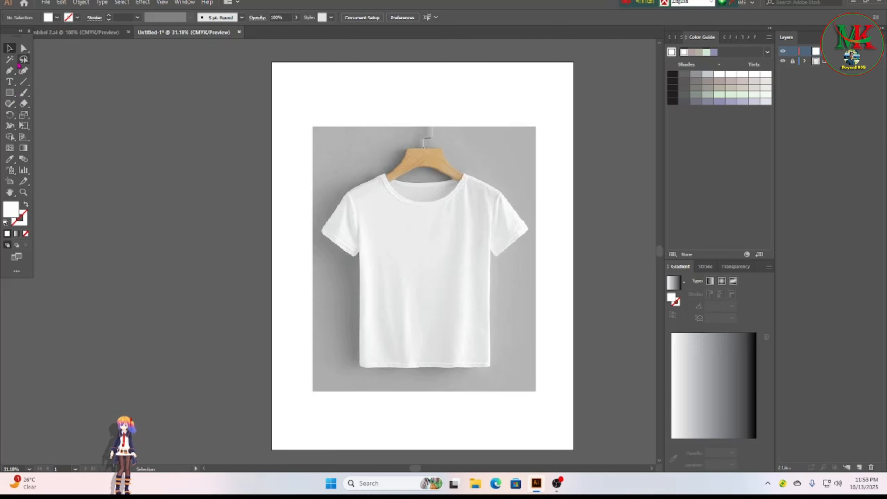
Draw a circle about 593 px in diameter with the Ellipse tool and centre it on the T-shirt's chest.
{"action": "left_click", "coordinate": [9, 93]}
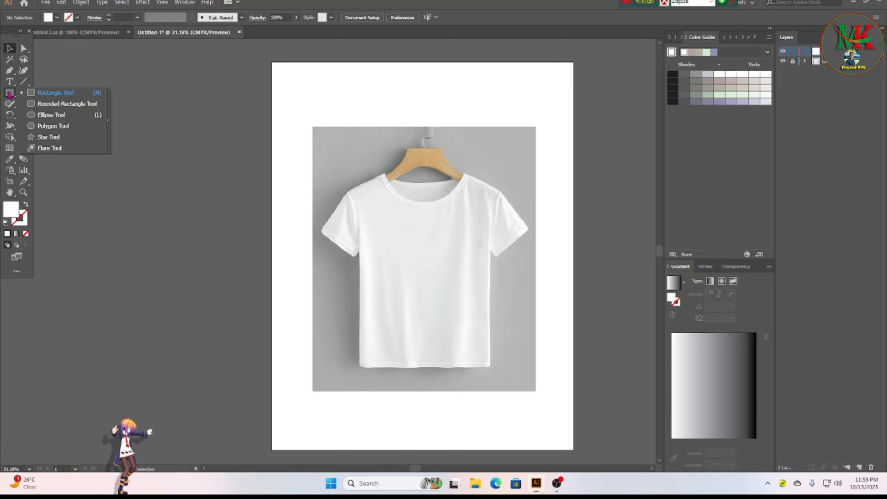
{"action": "left_click", "coordinate": [53, 115]}
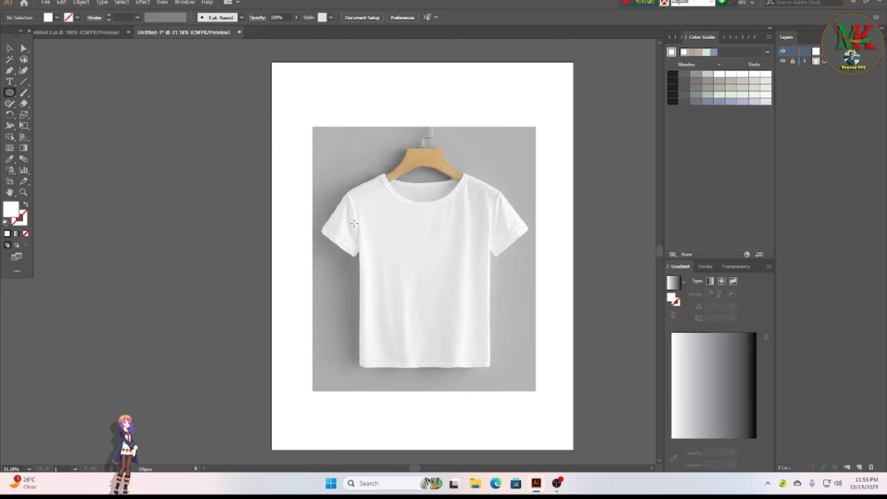
{"action": "mouse_move", "coordinate": [354, 223]}
{"action": "left_mouse_down"}
{"action": "mouse_move", "coordinate": [457, 287]}
{"action": "mouse_move", "coordinate": [472, 310]}
{"action": "left_mouse_up"}
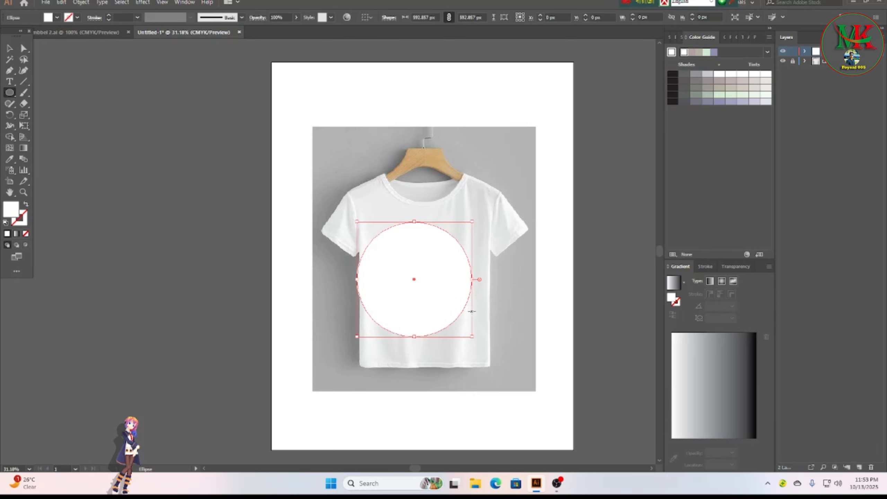
{"action": "left_click", "coordinate": [9, 49]}
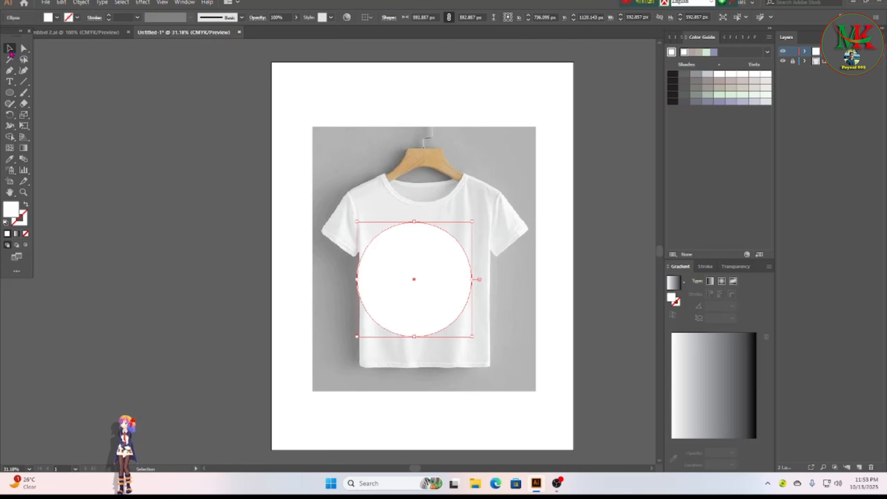
{"action": "left_click_drag", "start_coordinate": [401, 275], "coordinate": [411, 254]}
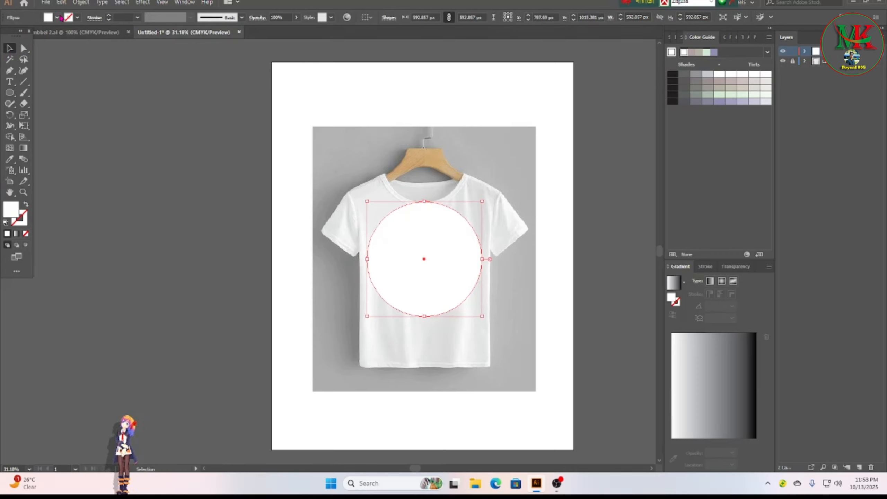
Try red-orange and yellow fills on the circle, then fill it with orange C=0 M=50 Y=100 K=0.
{"action": "left_click", "coordinate": [57, 18]}
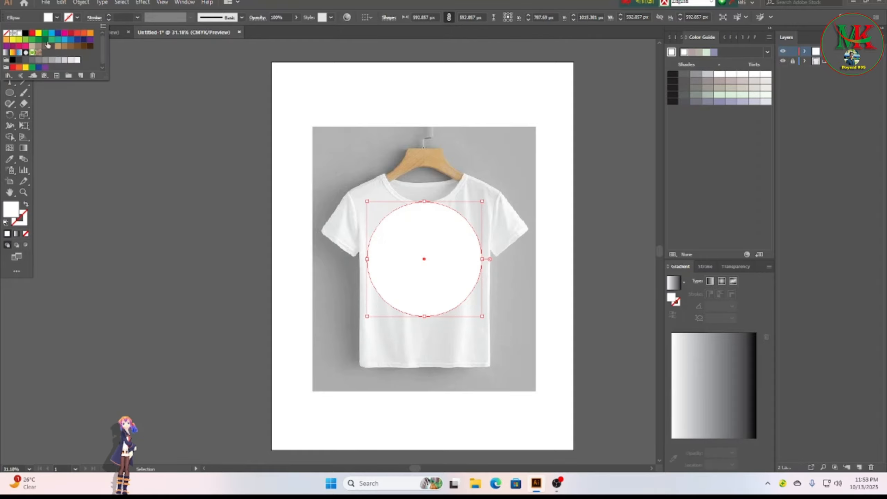
{"action": "left_click", "coordinate": [83, 33]}
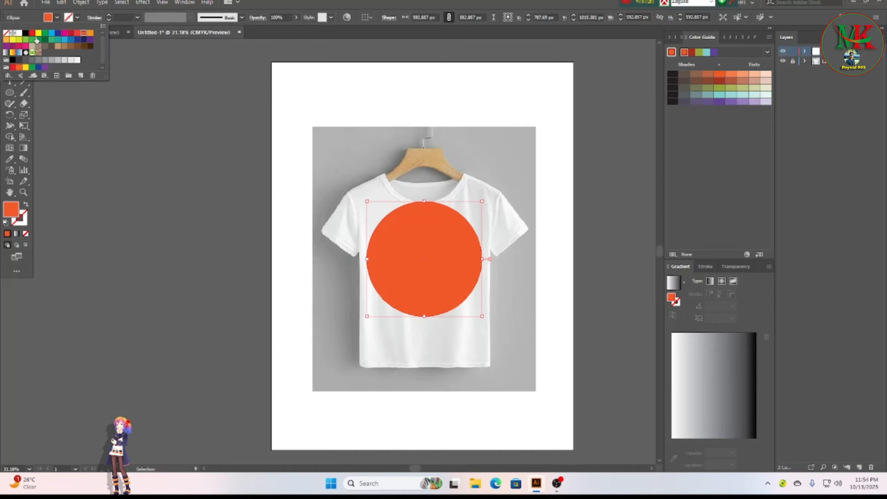
{"action": "left_click", "coordinate": [13, 40]}
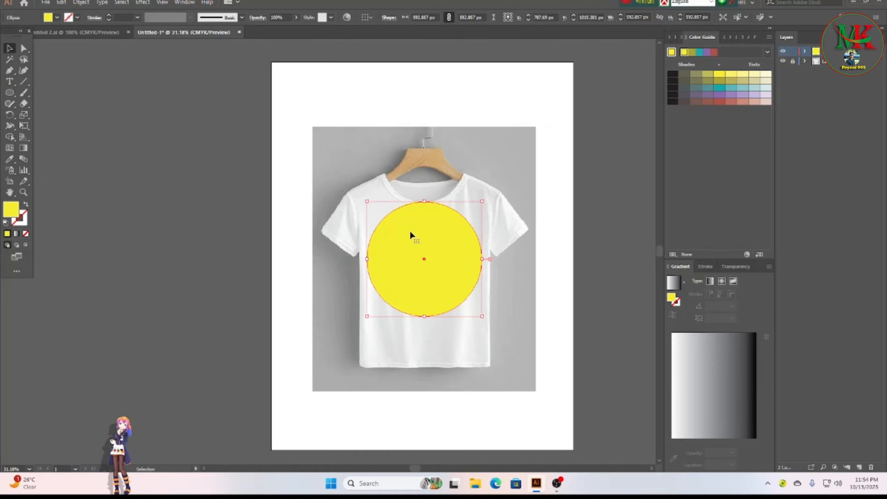
{"action": "left_click", "coordinate": [57, 18]}
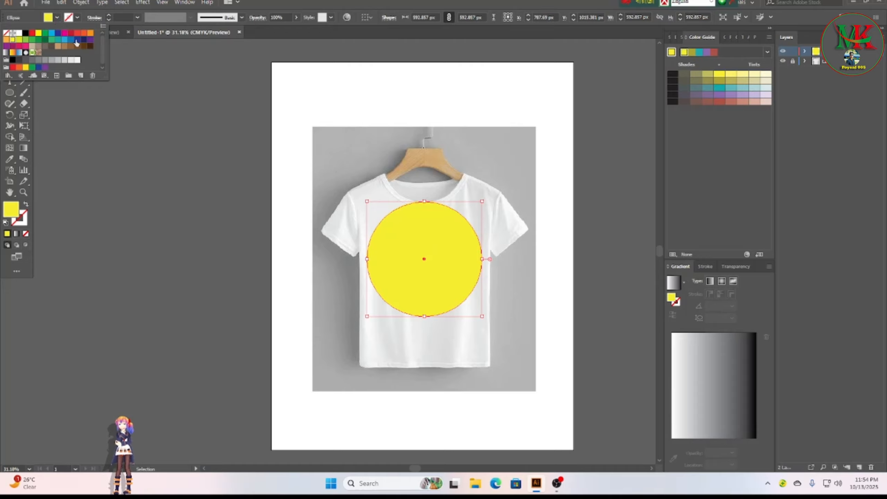
{"action": "left_click", "coordinate": [90, 34]}
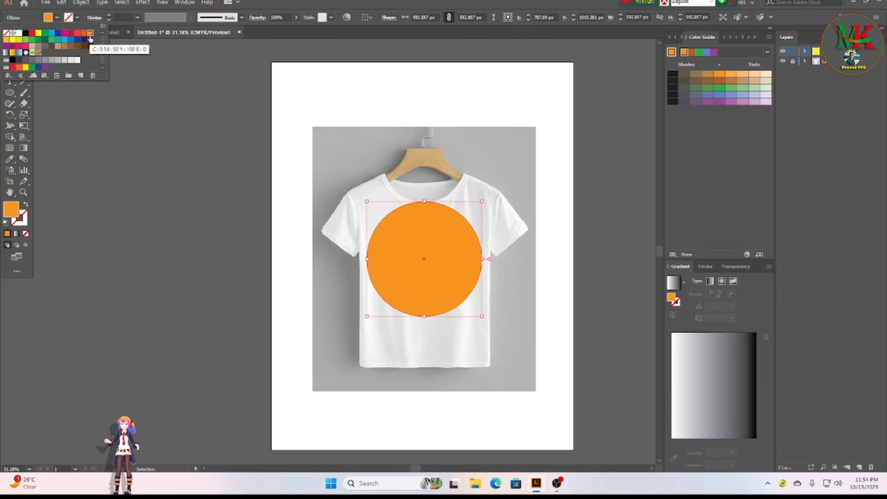
{"action": "left_click", "coordinate": [428, 269]}
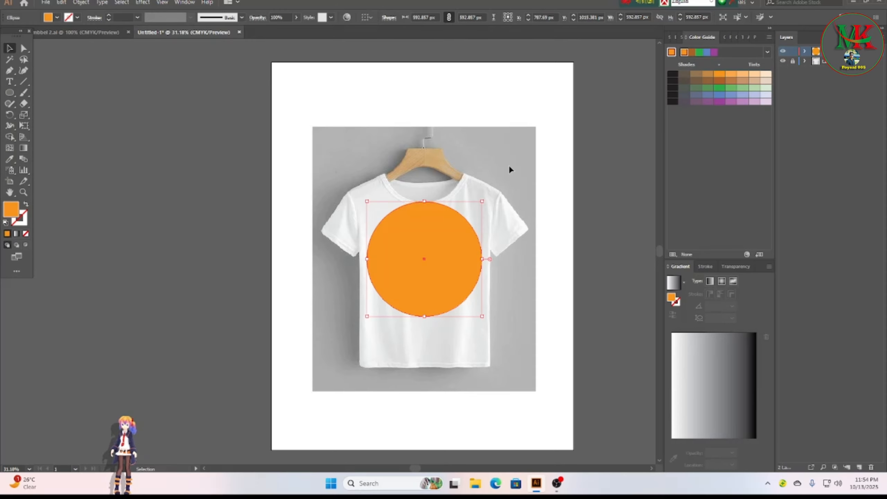
{"action": "left_click", "coordinate": [154, 228]}
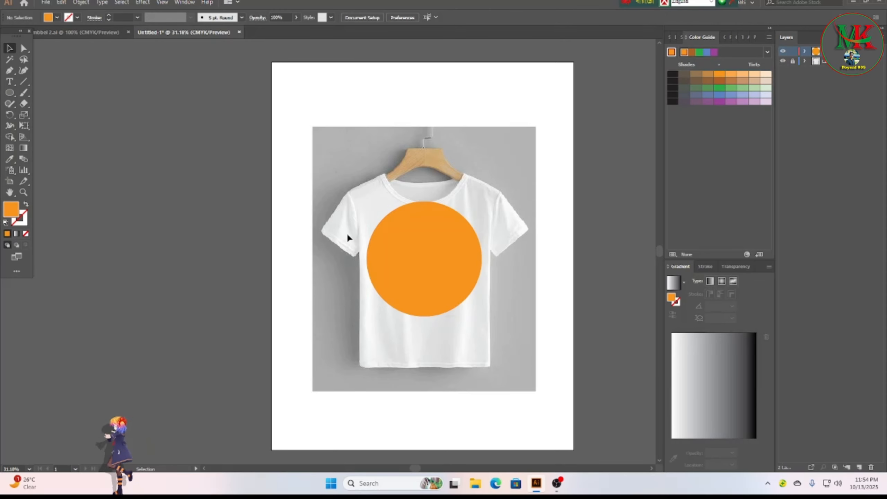
Apply a white-to-black linear gradient to the circle and redraw it vertically, running from white at the top to black below.
{"action": "left_click", "coordinate": [435, 250]}
{"action": "left_click", "coordinate": [23, 149]}
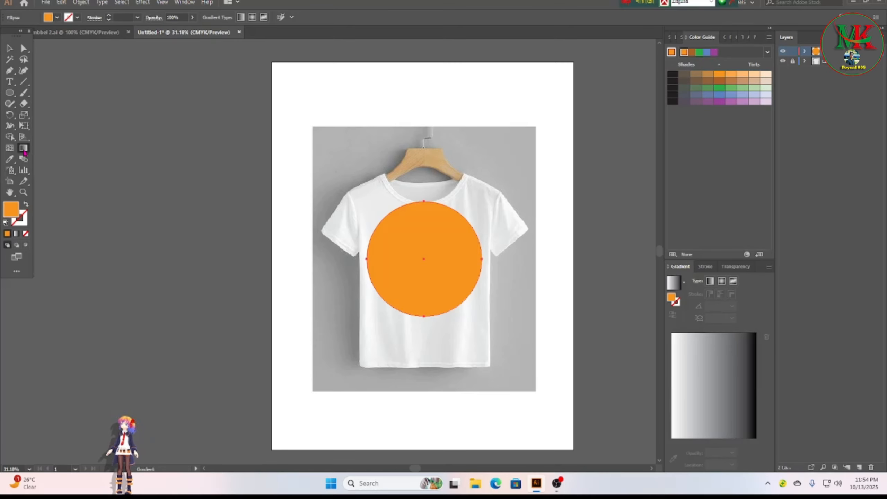
{"action": "left_click", "coordinate": [674, 284]}
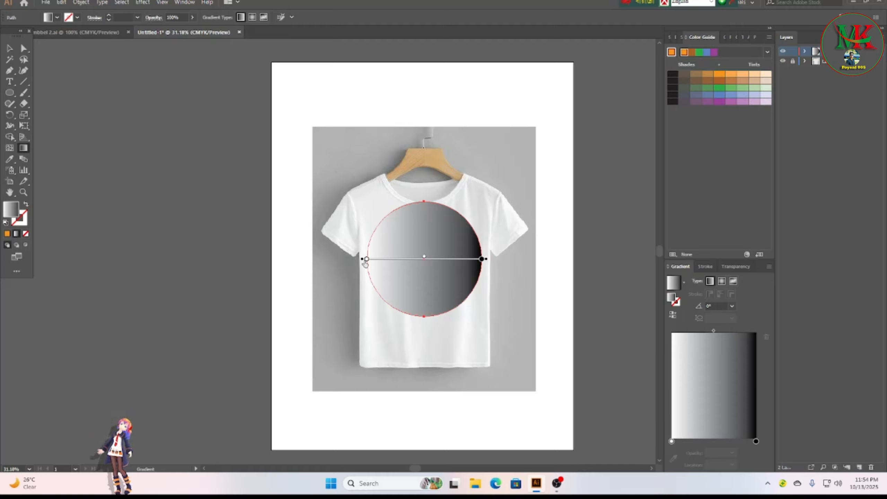
{"action": "mouse_move", "coordinate": [489, 260]}
{"action": "left_mouse_down"}
{"action": "mouse_move", "coordinate": [473, 296]}
{"action": "mouse_move", "coordinate": [398, 340]}
{"action": "mouse_move", "coordinate": [369, 337]}
{"action": "mouse_move", "coordinate": [426, 338]}
{"action": "mouse_move", "coordinate": [422, 299]}
{"action": "left_mouse_up"}
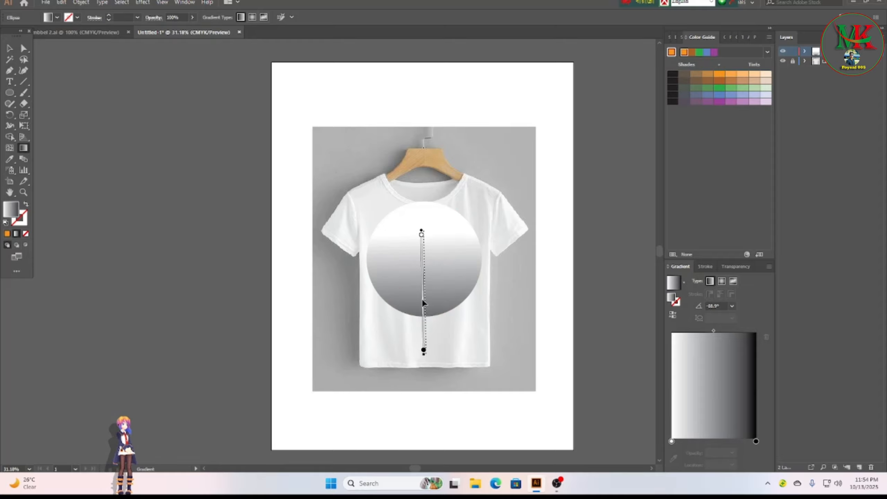
Recolour the circle's gradient with orange C=0 M=50 Y=100 K=0 for the upper stop and yellow for the lower stop.
{"action": "double_click", "coordinate": [423, 231]}
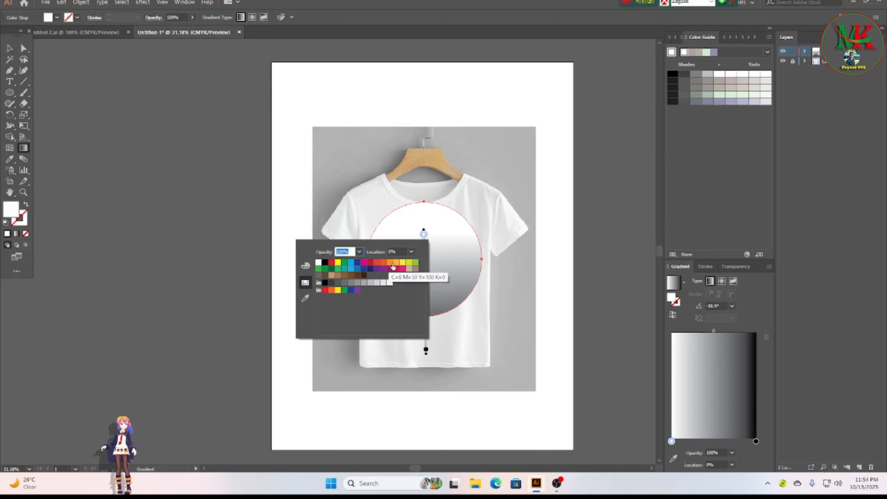
{"action": "left_click", "coordinate": [392, 264]}
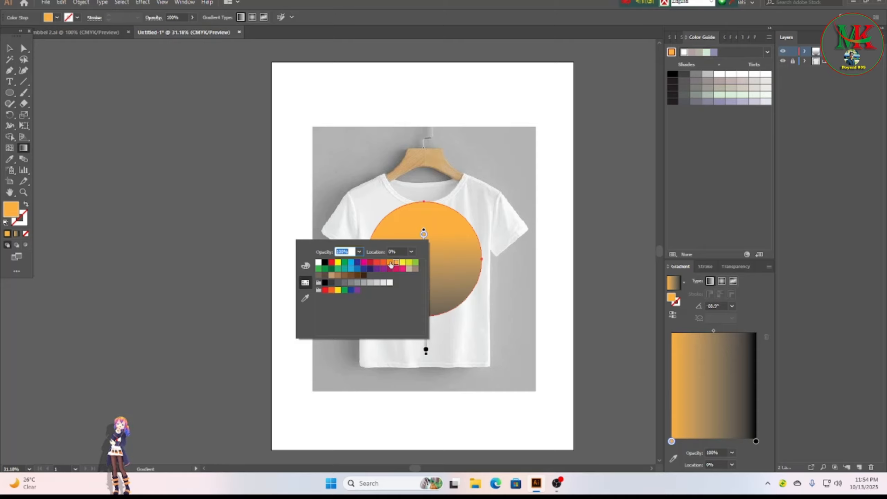
{"action": "left_click", "coordinate": [390, 263]}
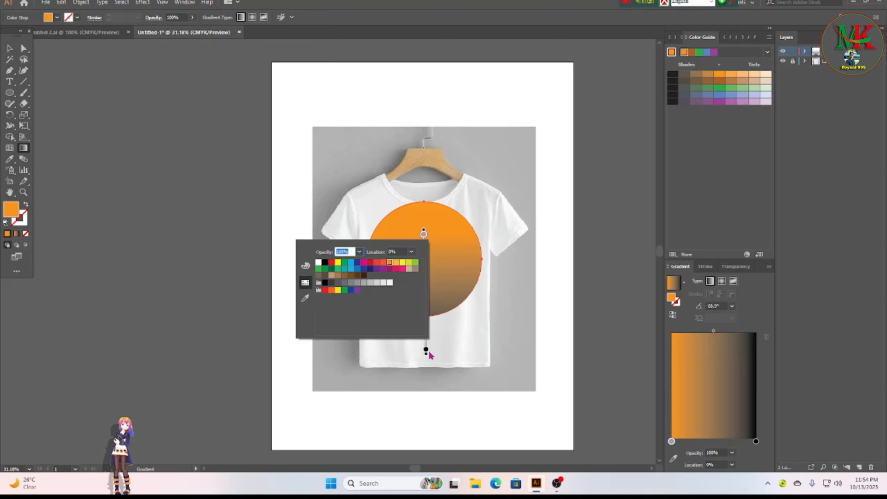
{"action": "left_click", "coordinate": [426, 351]}
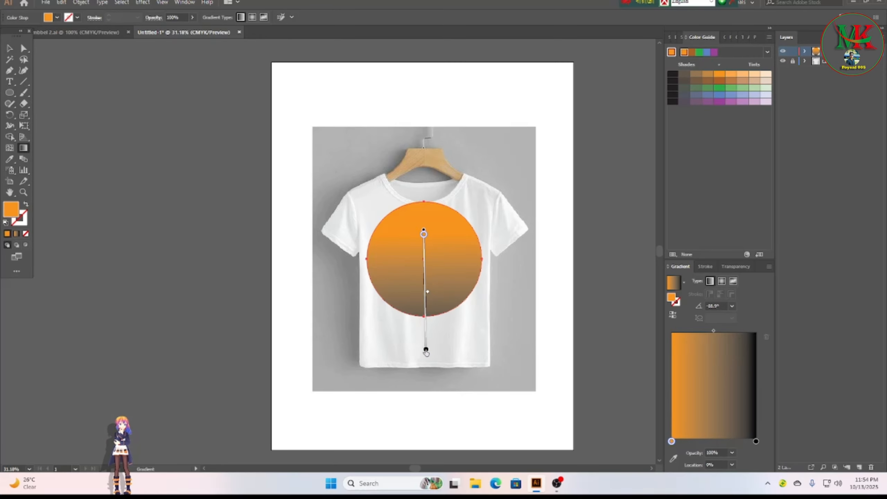
{"action": "double_click", "coordinate": [426, 350]}
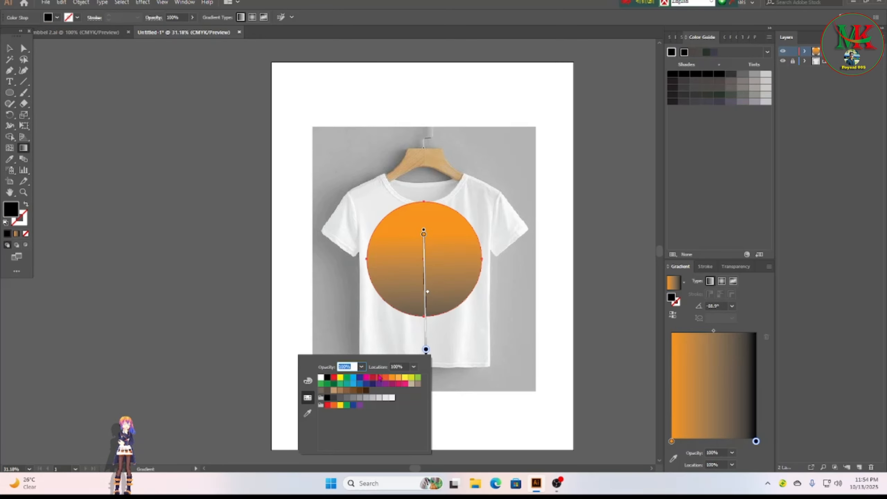
{"action": "left_click", "coordinate": [341, 378]}
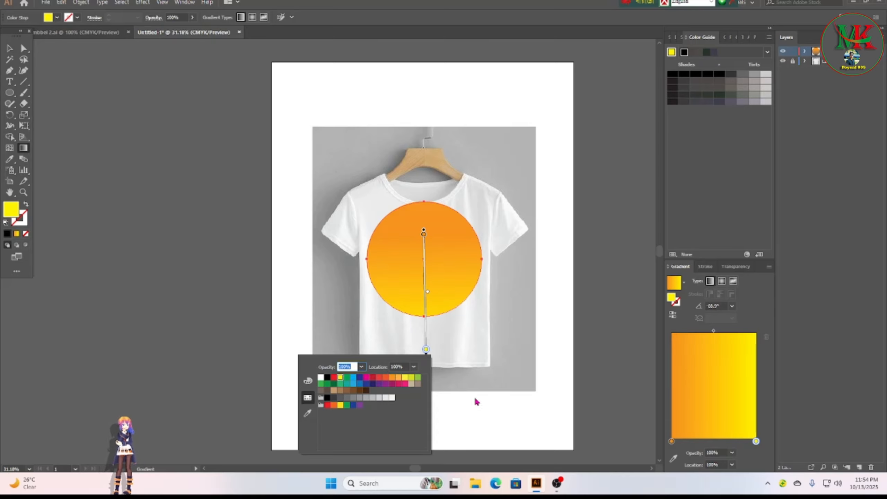
{"action": "left_click", "coordinate": [464, 415]}
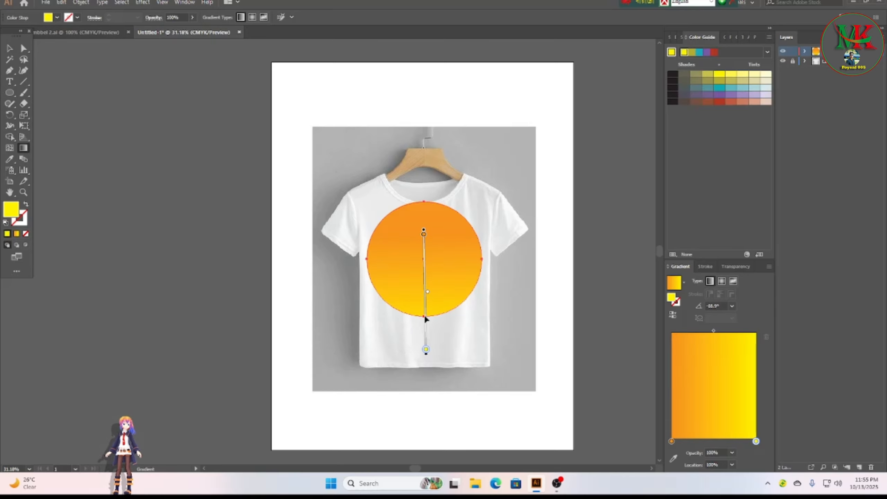
Fit the gradient to the circle's height, move the orange stop to about 13% and shift the midpoint slightly towards the orange.
{"action": "left_click_drag", "start_coordinate": [425, 312], "coordinate": [427, 246]}
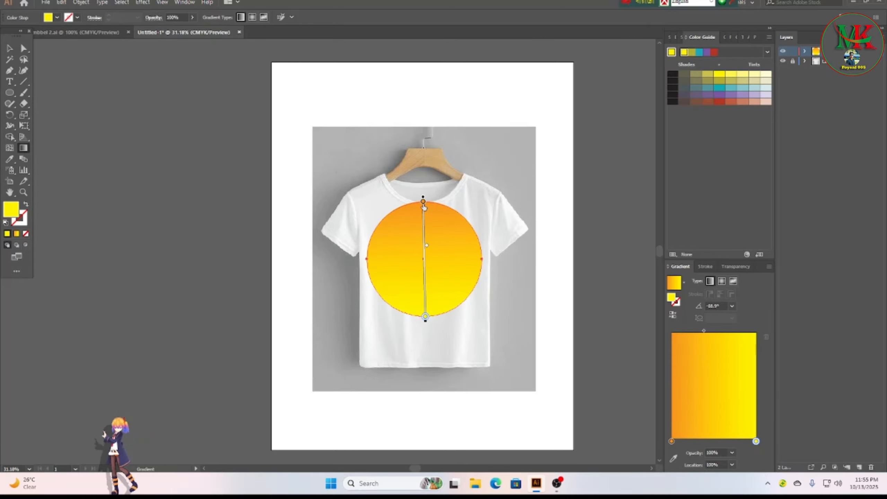
{"action": "left_click_drag", "start_coordinate": [423, 203], "coordinate": [423, 215]}
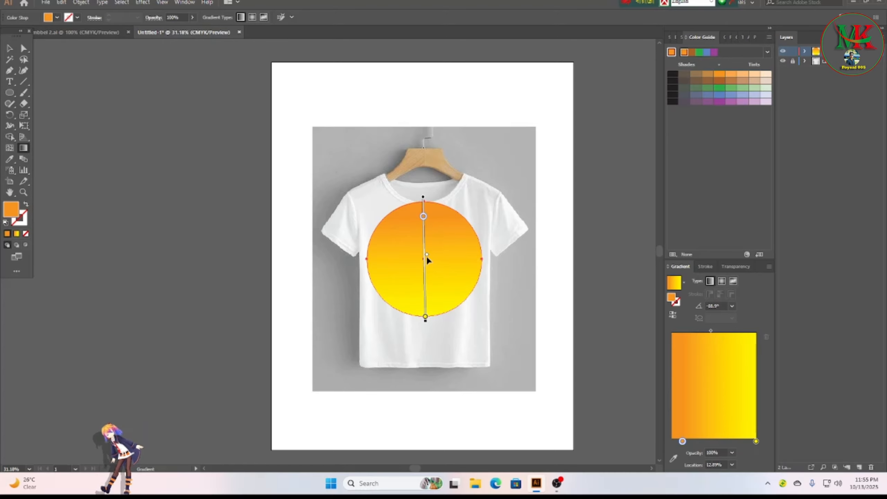
{"action": "key", "text": "ctrl+h"}
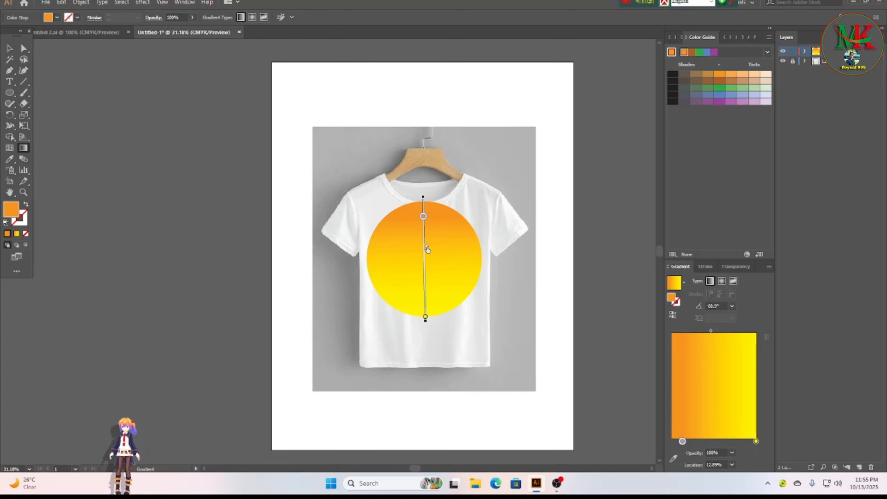
{"action": "left_click_drag", "start_coordinate": [427, 248], "coordinate": [426, 245]}
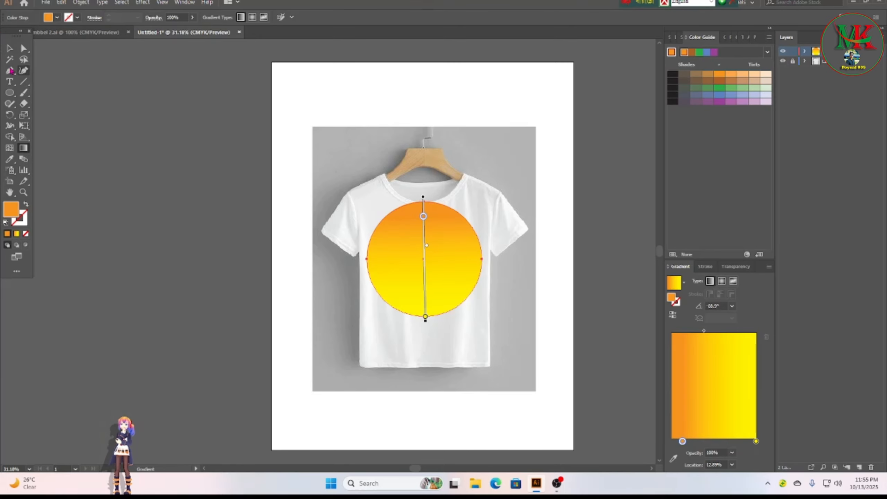
{"action": "left_click", "coordinate": [9, 48]}
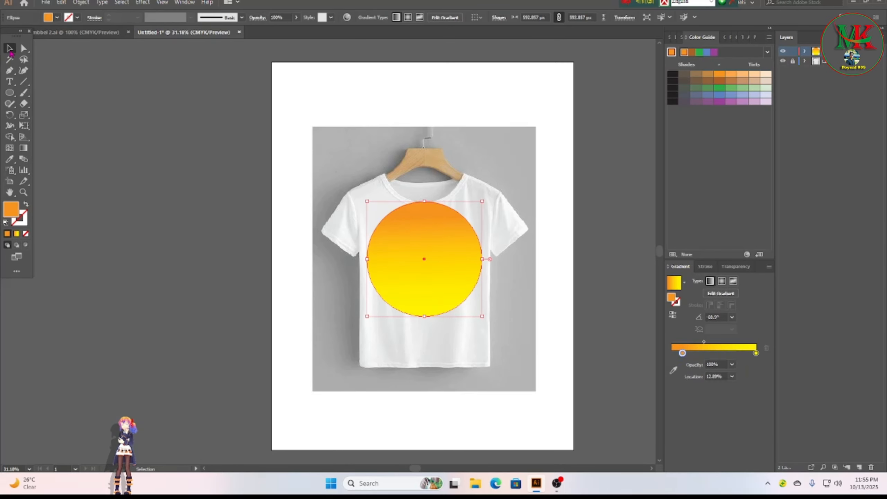
{"action": "left_click", "coordinate": [622, 268]}
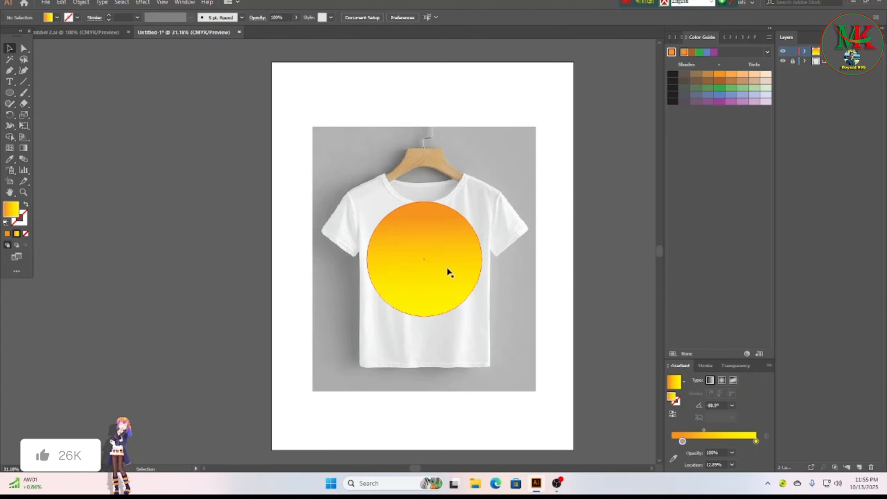
Place the Grass_Border_Silhouette_Vector_Design_generated image from the Pront Icon All folder into the document.
{"action": "left_click", "coordinate": [45, 3]}
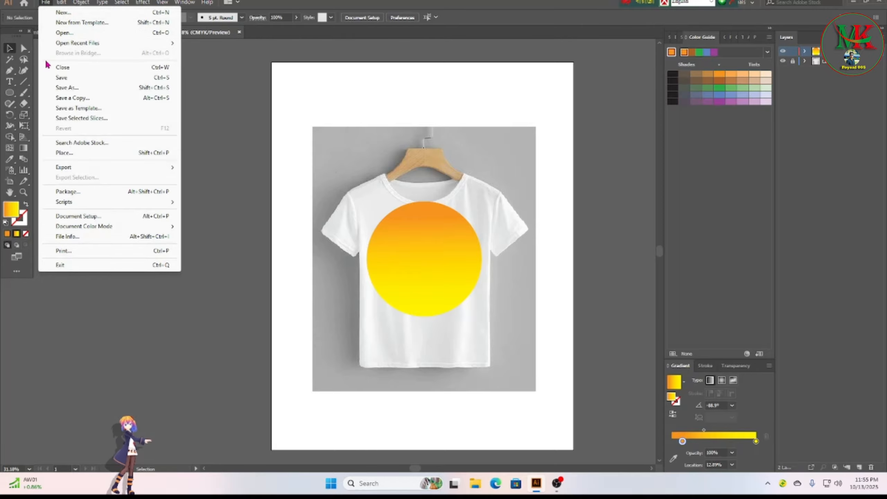
{"action": "left_click", "coordinate": [63, 153]}
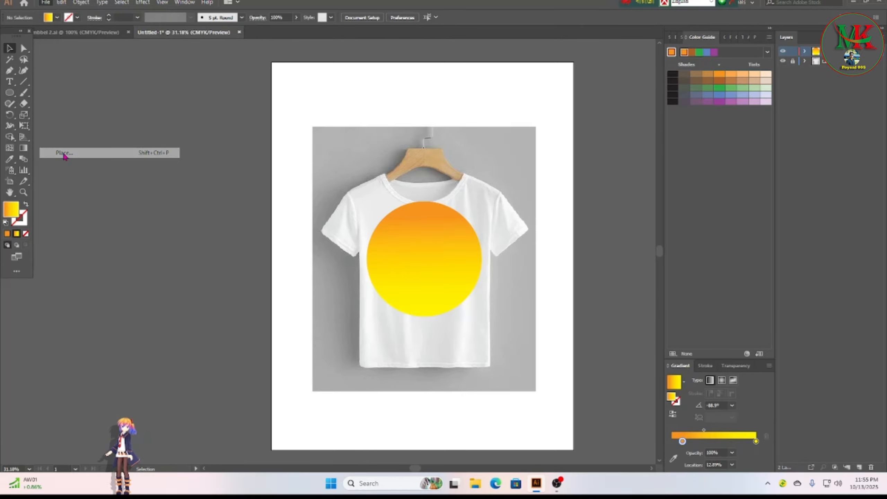
{"action": "left_click", "coordinate": [57, 22]}
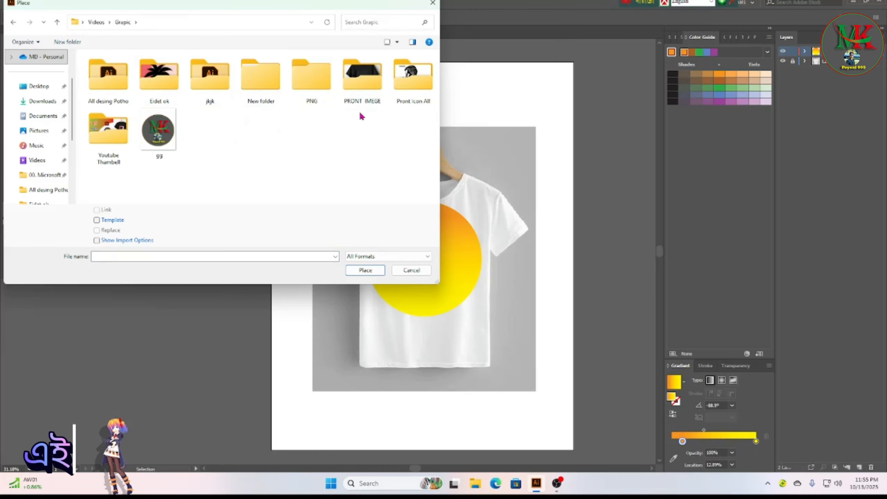
{"action": "double_click", "coordinate": [404, 81]}
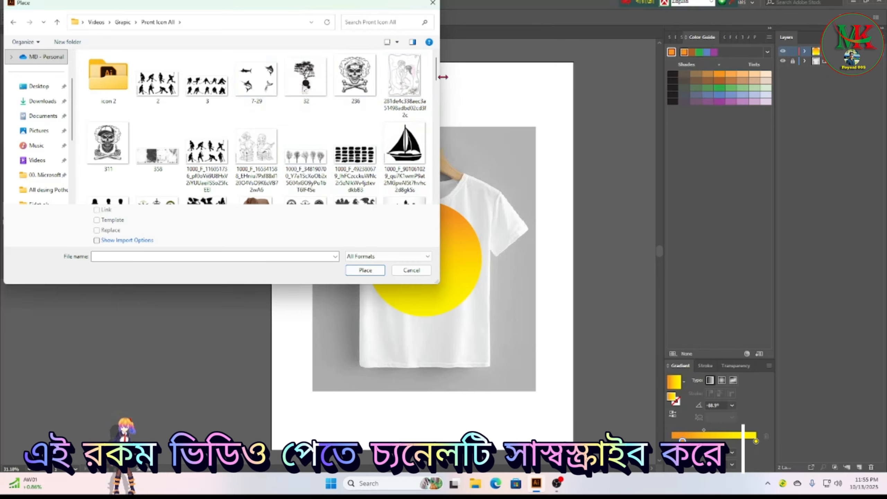
{"action": "left_click_drag", "start_coordinate": [436, 76], "coordinate": [437, 102]}
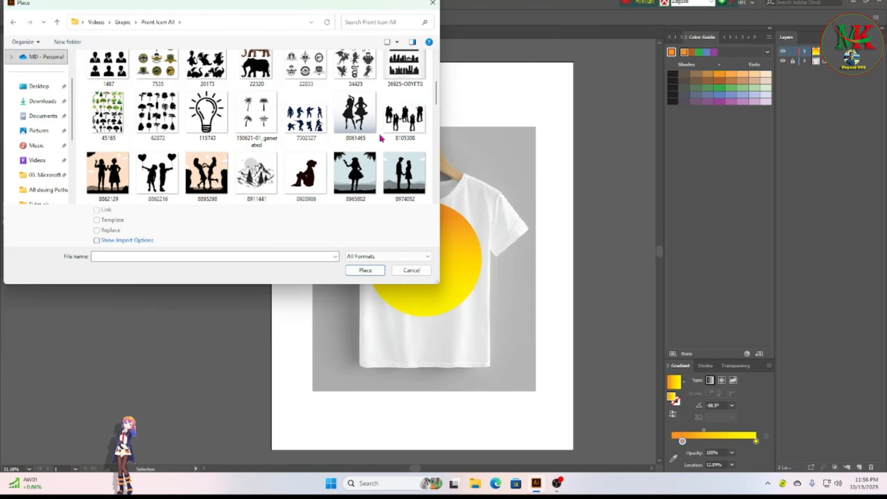
{"action": "scroll", "coordinate": [351, 137], "scroll_direction": "down", "scroll_amount": 3}
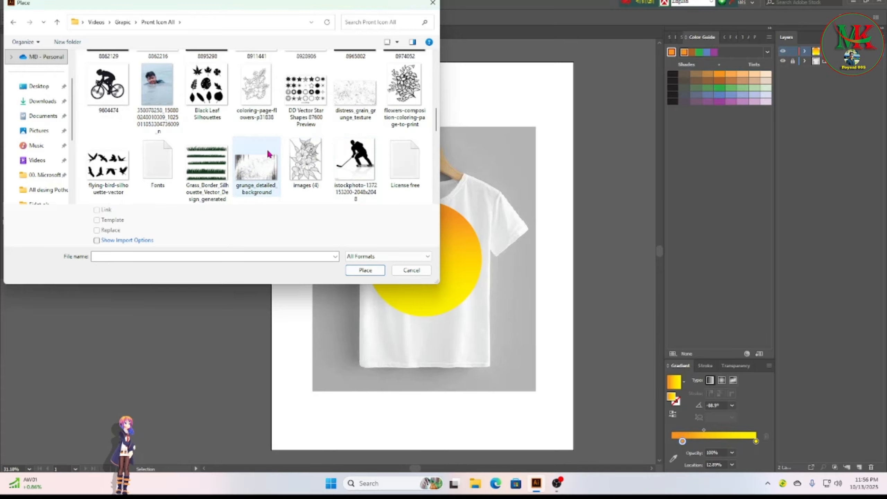
{"action": "scroll", "coordinate": [268, 153], "scroll_direction": "down", "scroll_amount": 1}
{"action": "left_click", "coordinate": [205, 105]}
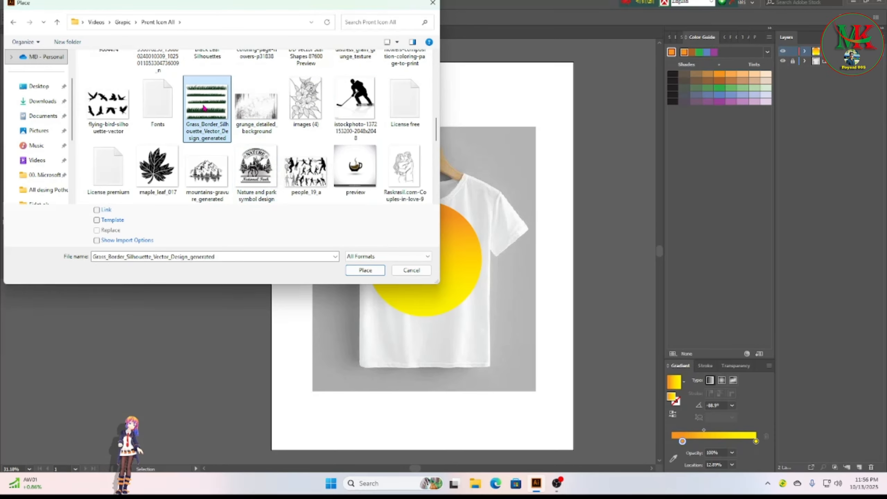
{"action": "left_click", "coordinate": [371, 271]}
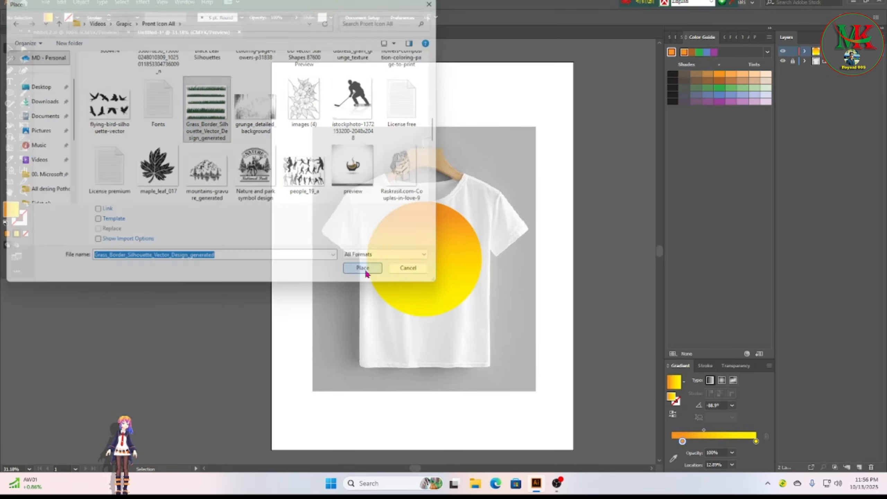
{"action": "left_click", "coordinate": [135, 122]}
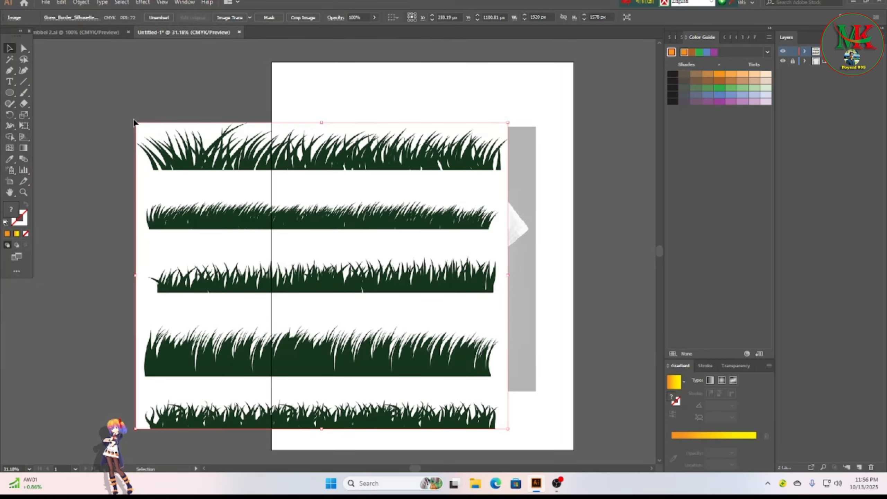
Shrink the grass image to about 764 x 854 px and move it onto the empty canvas beside the artboard.
{"action": "left_click_drag", "start_coordinate": [136, 123], "coordinate": [238, 235]}
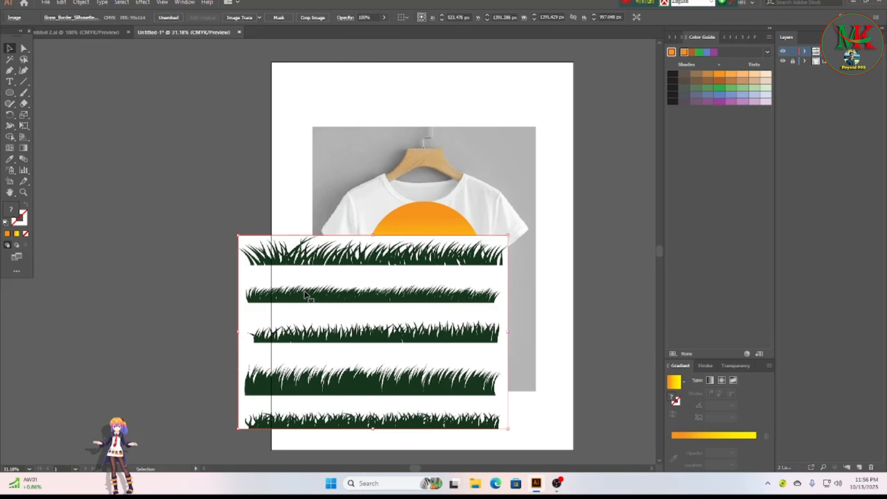
{"action": "left_click_drag", "start_coordinate": [306, 295], "coordinate": [163, 200]}
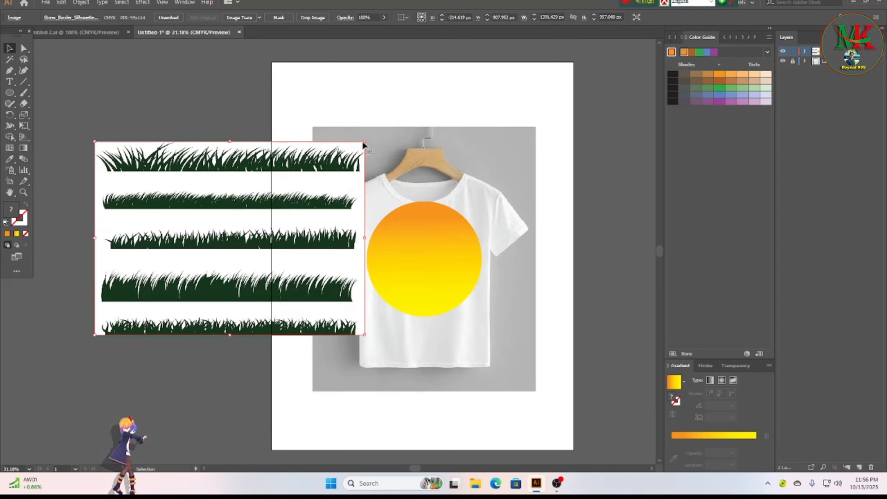
{"action": "left_click_drag", "start_coordinate": [364, 142], "coordinate": [244, 170]}
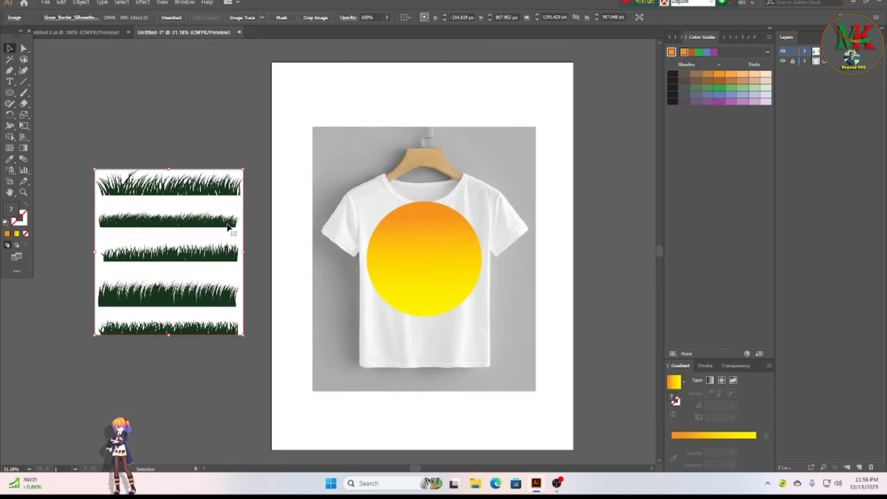
{"action": "left_click_drag", "start_coordinate": [205, 233], "coordinate": [186, 211]}
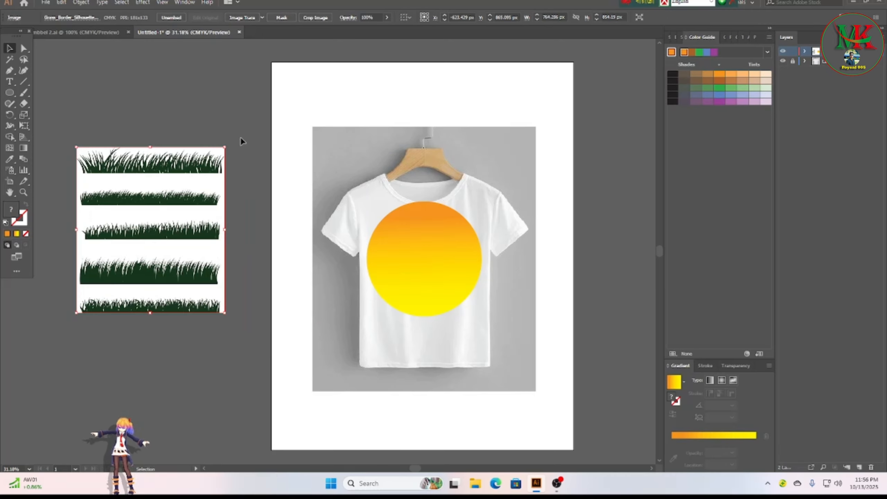
{"action": "left_click", "coordinate": [226, 111]}
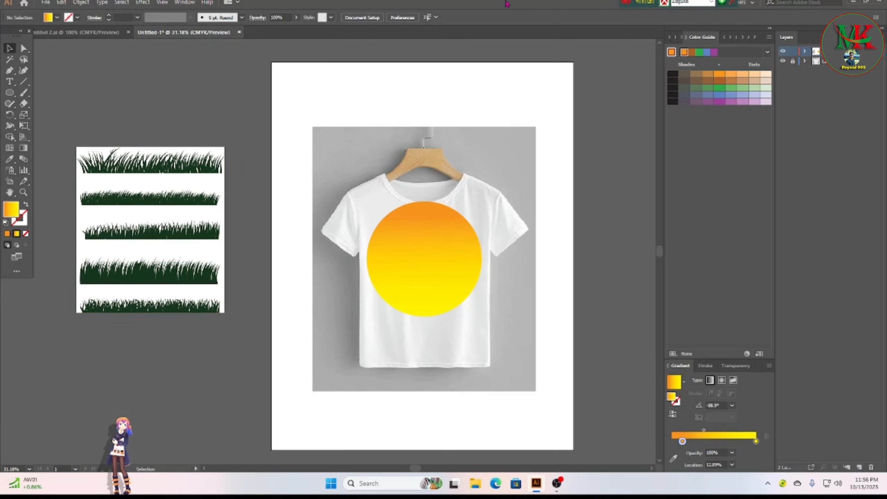
Trace the grass image with the default Image Trace preset and expand the result into editable paths.
{"action": "left_click", "coordinate": [167, 180]}
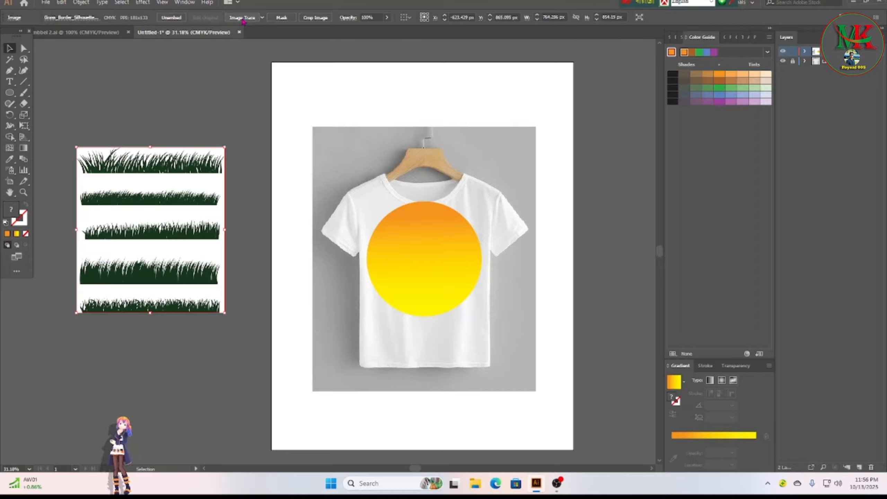
{"action": "left_click", "coordinate": [242, 20]}
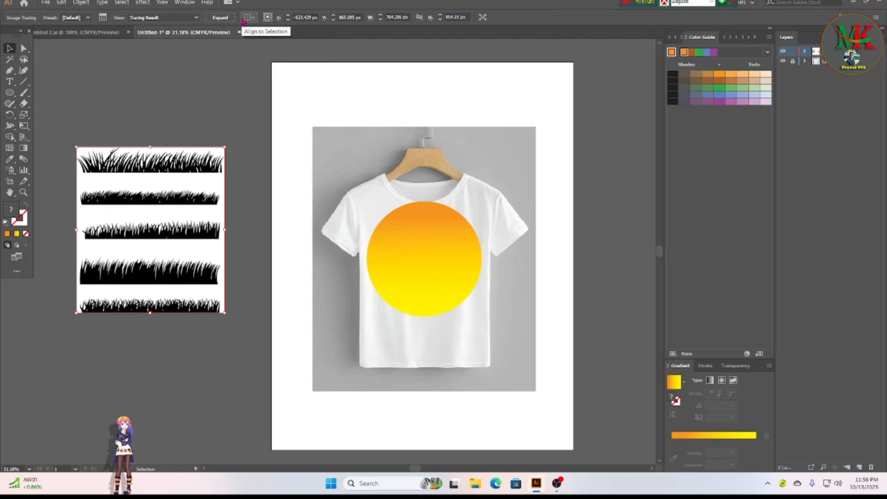
{"action": "left_click", "coordinate": [220, 18]}
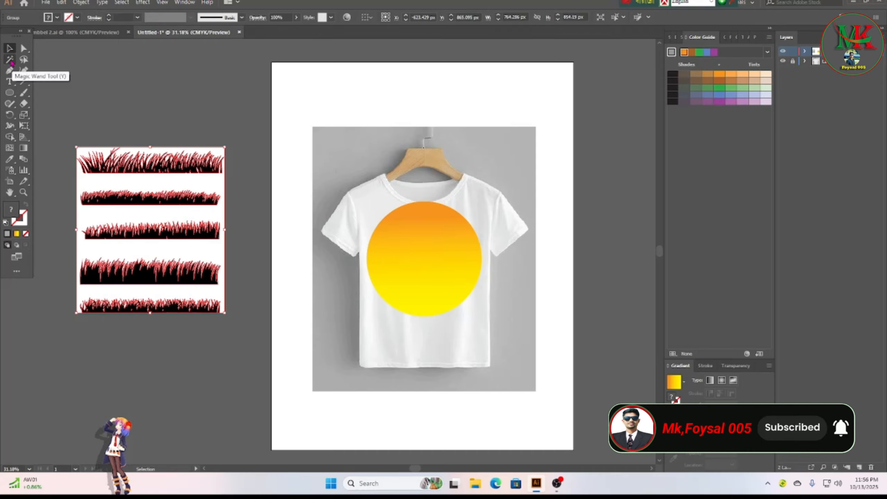
Select all white areas of the traced grass with the Magic Wand and delete them.
{"action": "left_click", "coordinate": [11, 61]}
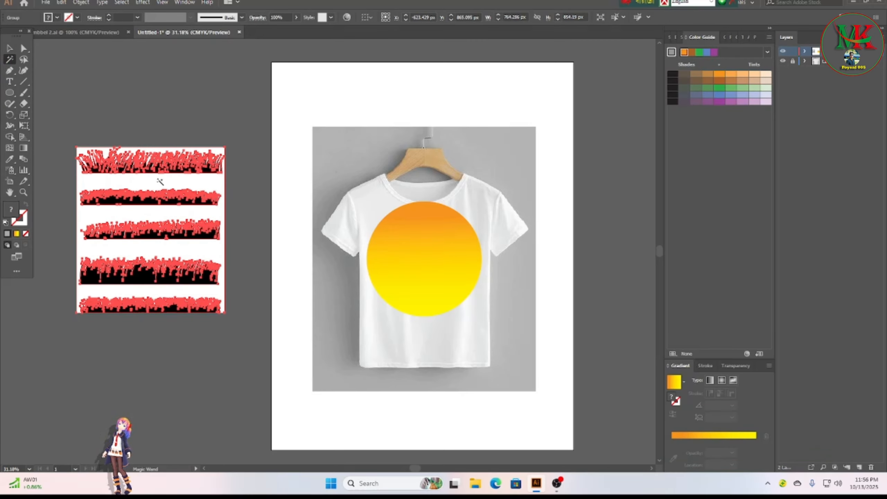
{"action": "left_click", "coordinate": [159, 180]}
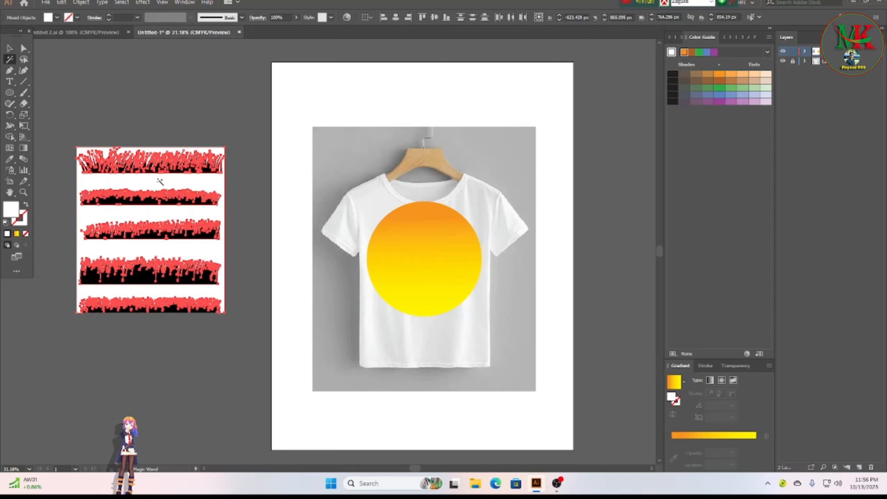
{"action": "key", "text": "Delete"}
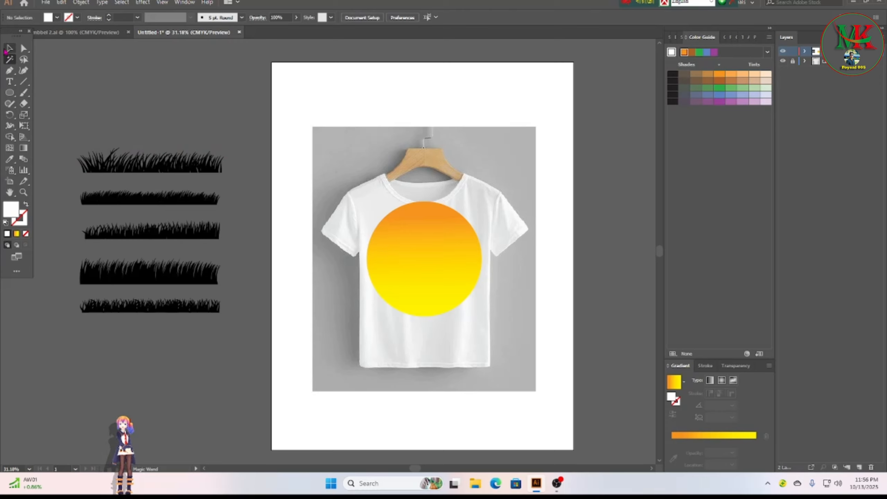
Ungroup the black grass artwork into separate strips.
{"action": "left_click", "coordinate": [186, 165]}
{"action": "right_click", "coordinate": [182, 162]}
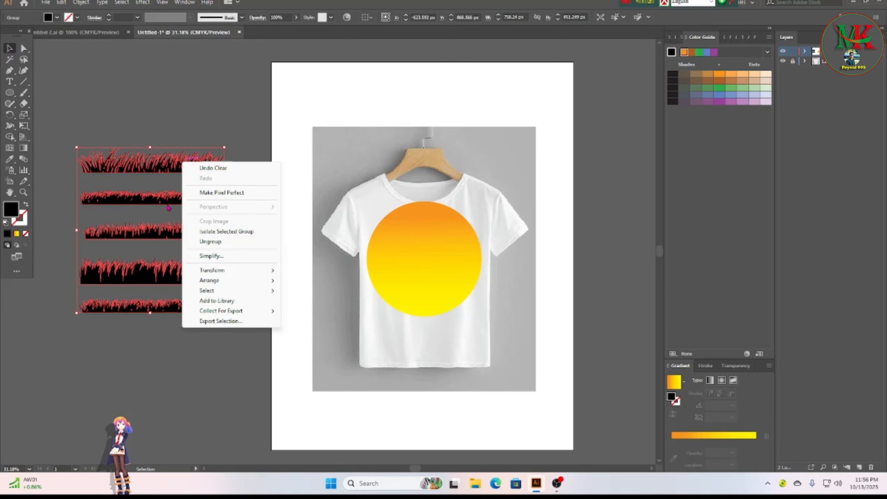
{"action": "left_click", "coordinate": [218, 242]}
{"action": "left_click", "coordinate": [202, 381]}
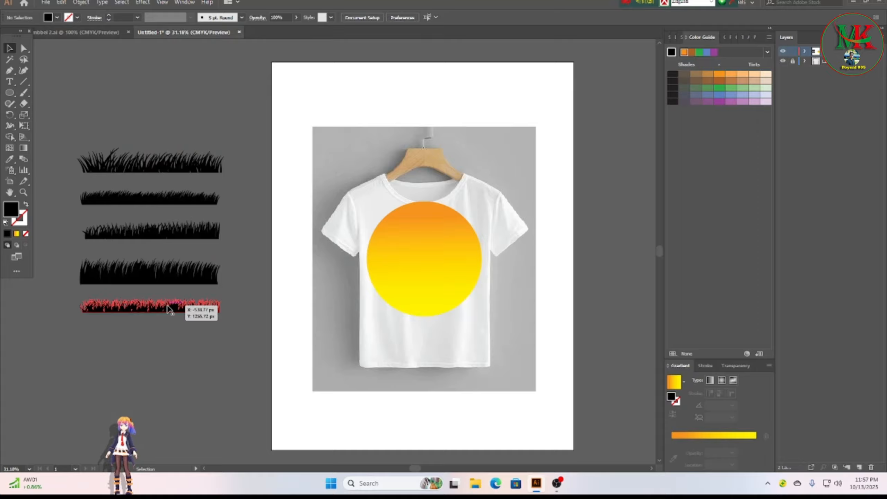
Try the lowest grass strip across the middle of the gradient circle, narrow it slightly, and move it back beside the other strips.
{"action": "left_click_drag", "start_coordinate": [177, 307], "coordinate": [445, 259]}
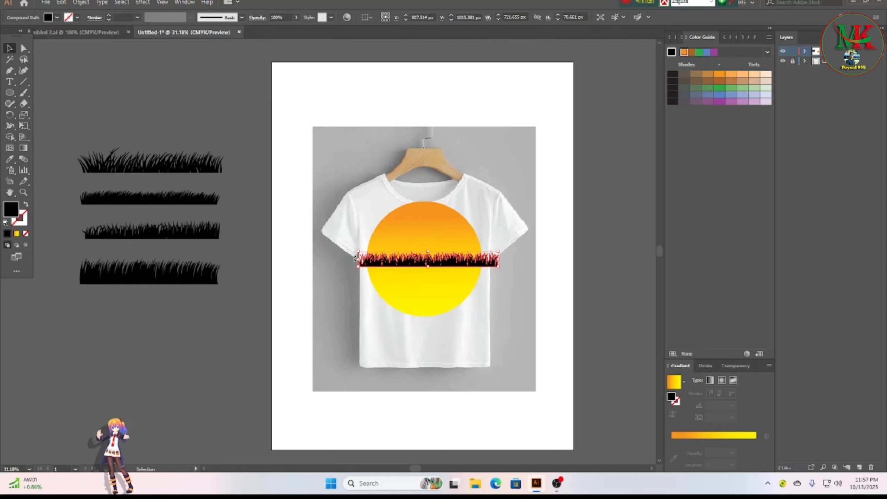
{"action": "left_click_drag", "start_coordinate": [356, 260], "coordinate": [370, 259]}
{"action": "left_click_drag", "start_coordinate": [446, 259], "coordinate": [435, 265]}
{"action": "left_click_drag", "start_coordinate": [435, 264], "coordinate": [172, 248]}
Delete all the grass strips beside the artboard, keeping the gradient circle.
{"action": "left_click", "coordinate": [195, 328]}
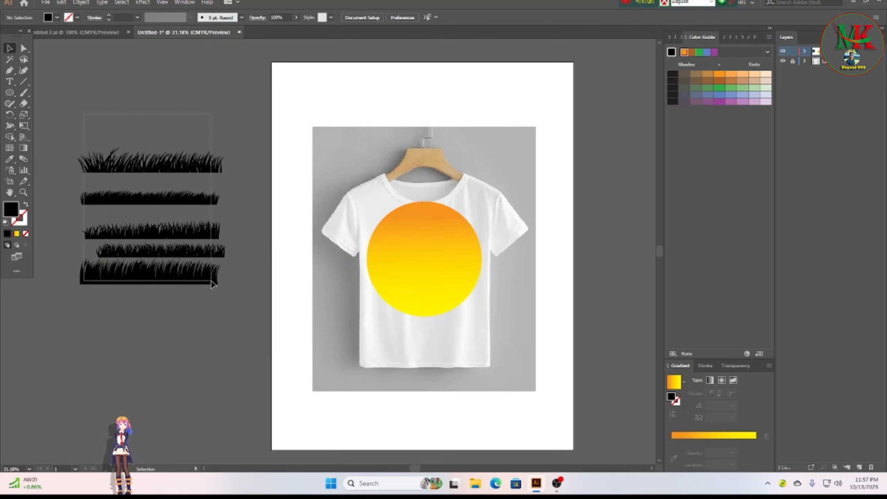
{"action": "key", "text": "ctrl+a"}
{"action": "key", "text": "Delete"}
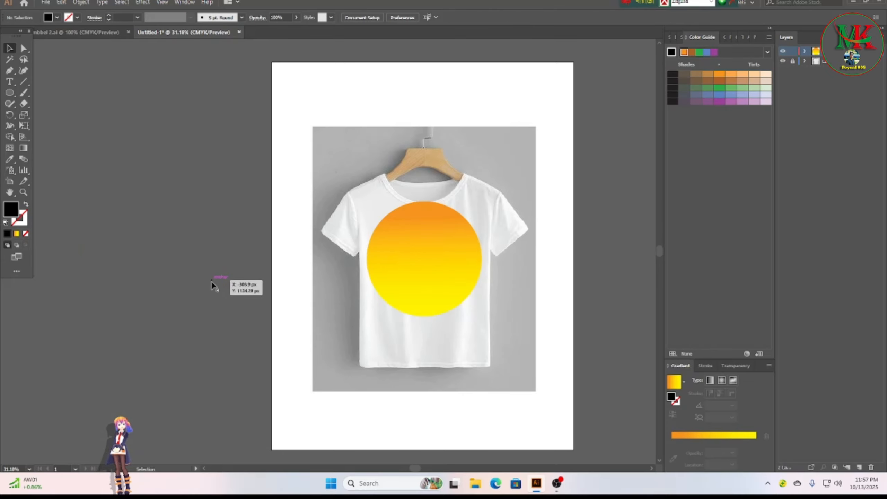
{"action": "left_click", "coordinate": [409, 271]}
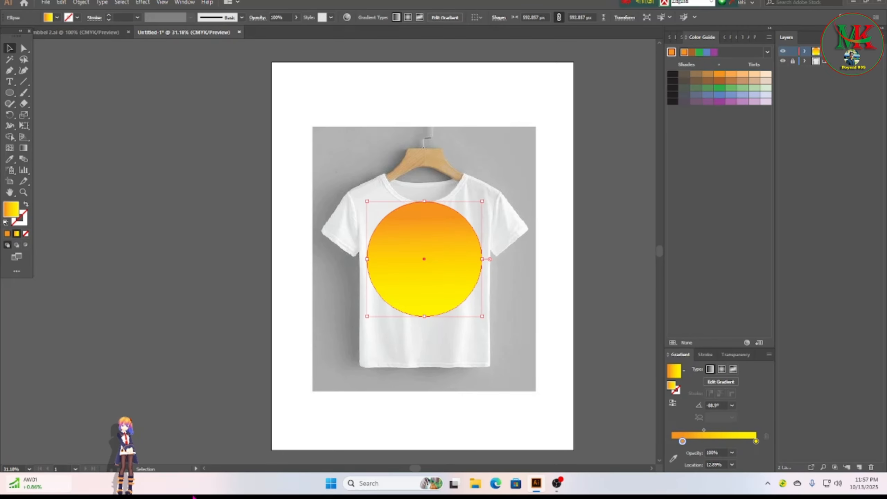
{"action": "left_click", "coordinate": [601, 243]}
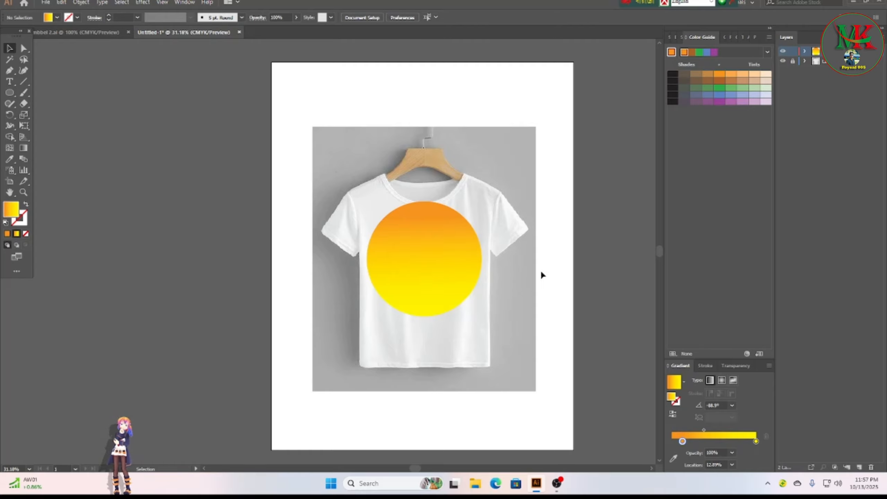
{"action": "left_click", "coordinate": [442, 268]}
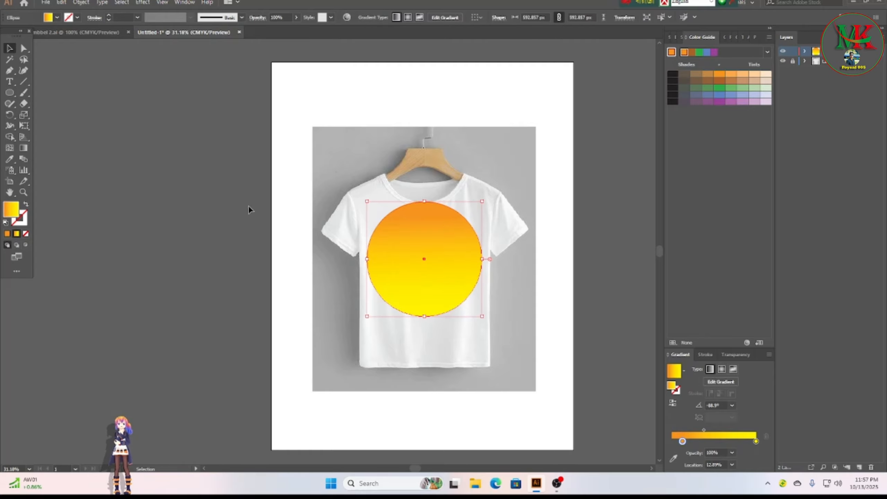
{"action": "left_click", "coordinate": [225, 200]}
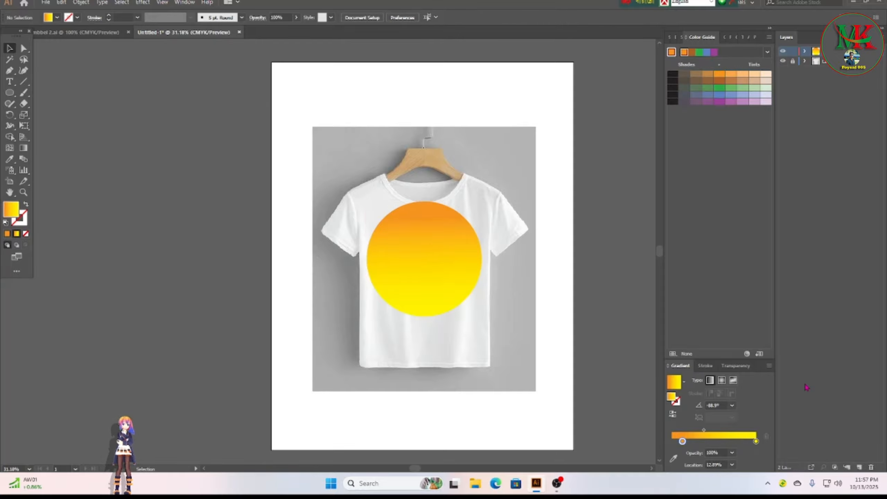
Add a new layer above the gradient circle and place the grass border silhouette image on it beside the artboard.
{"action": "left_click", "coordinate": [859, 467]}
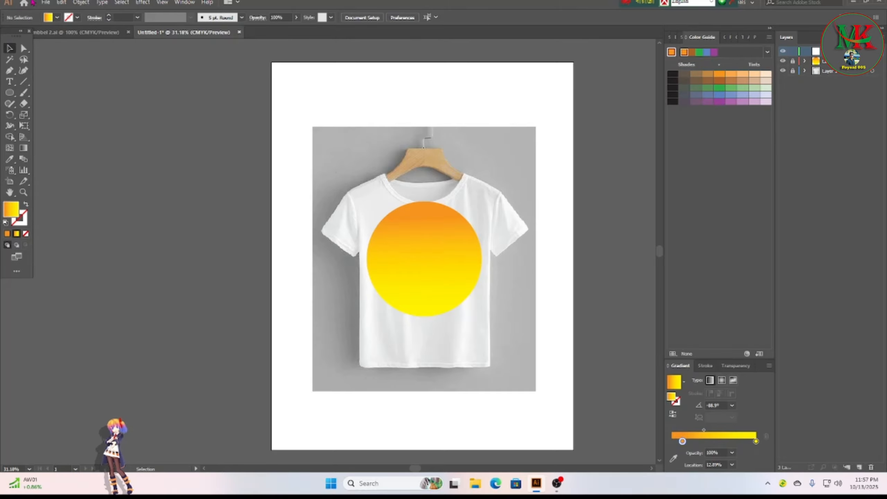
{"action": "left_click", "coordinate": [45, 3]}
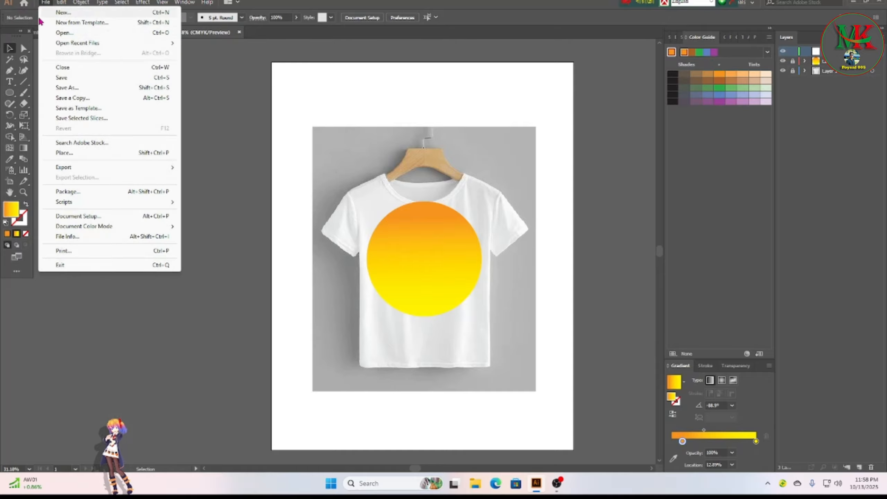
{"action": "left_click", "coordinate": [69, 156]}
{"action": "scroll", "coordinate": [350, 138], "scroll_direction": "down", "scroll_amount": 5}
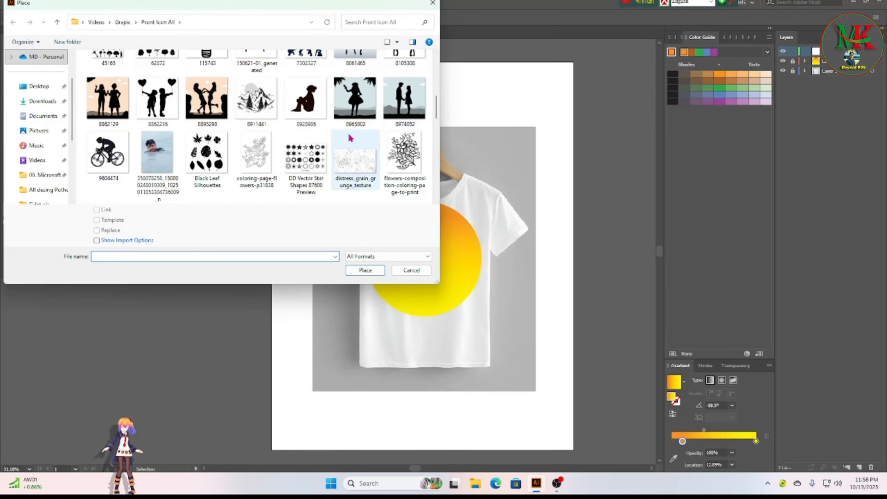
{"action": "scroll", "coordinate": [351, 138], "scroll_direction": "down", "scroll_amount": 8}
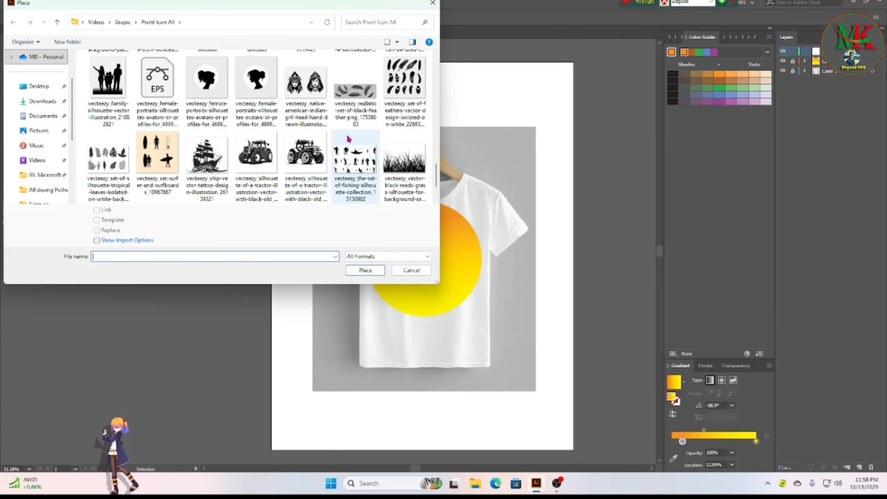
{"action": "scroll", "coordinate": [345, 138], "scroll_direction": "up", "scroll_amount": 10}
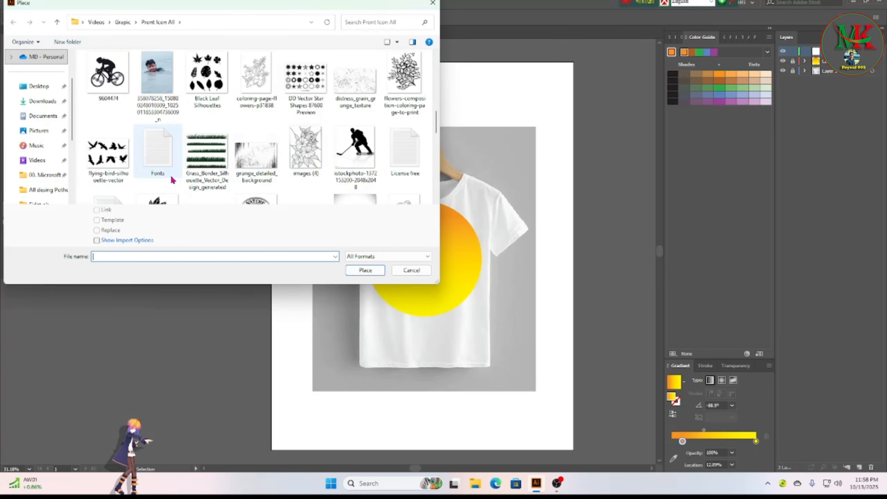
{"action": "left_click", "coordinate": [207, 154]}
{"action": "left_click", "coordinate": [365, 269]}
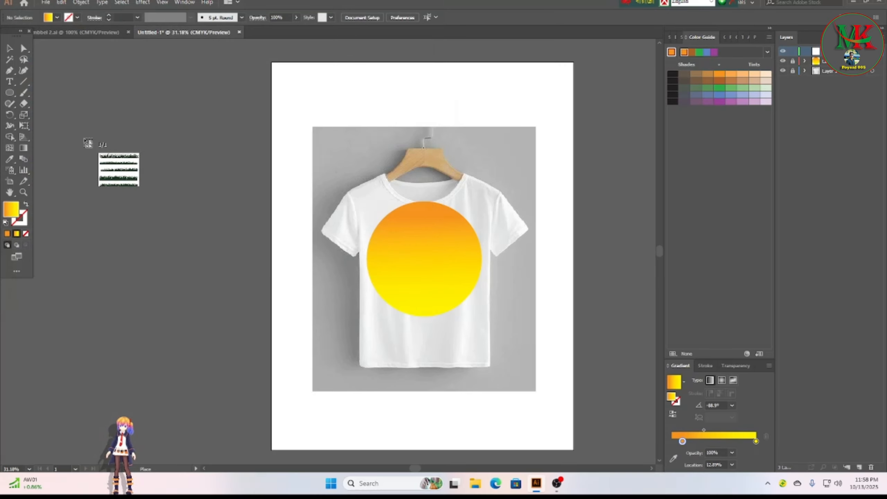
{"action": "left_click", "coordinate": [83, 130]}
{"action": "left_click_drag", "start_coordinate": [84, 130], "coordinate": [265, 268]}
{"action": "left_click_drag", "start_coordinate": [302, 301], "coordinate": [98, 196]}
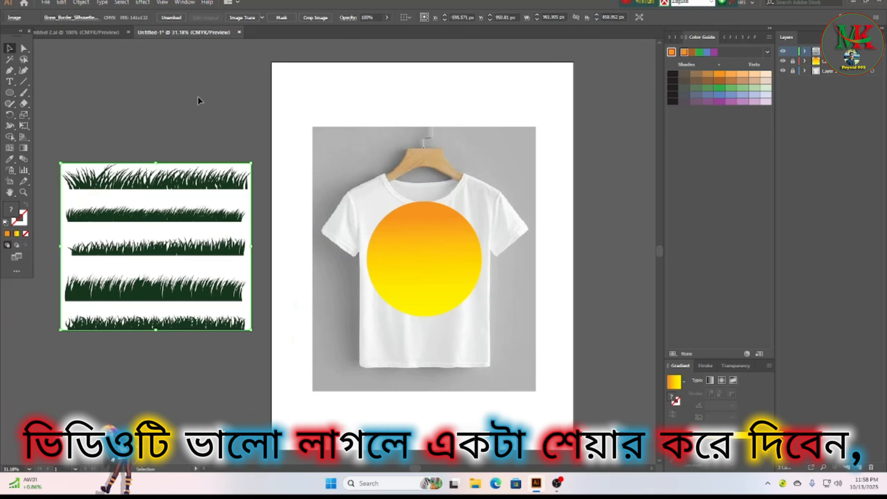
Trace and expand the placed grass image, and delete its white areas with the Magic Wand.
{"action": "left_click", "coordinate": [241, 17]}
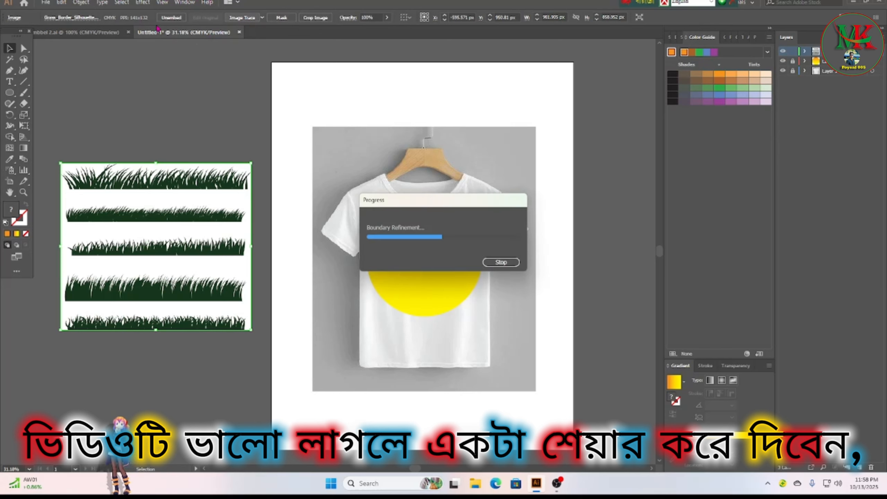
{"action": "left_click", "coordinate": [10, 59]}
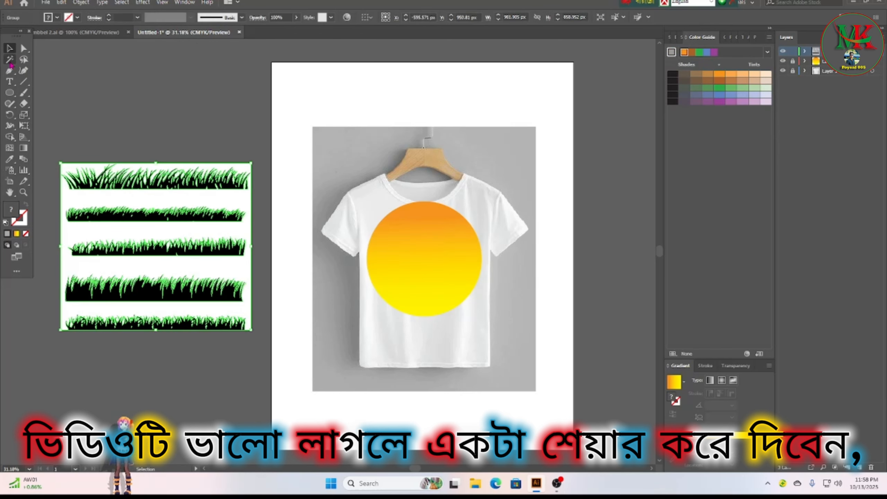
{"action": "left_click", "coordinate": [90, 167]}
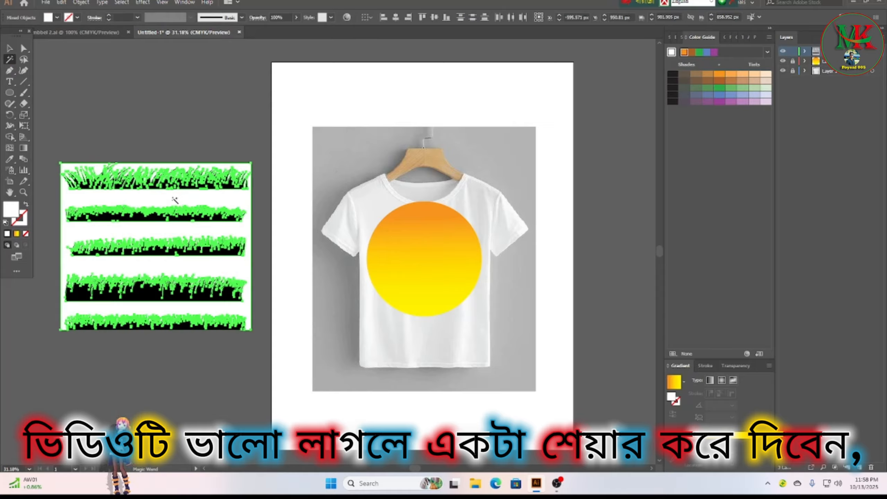
{"action": "key", "text": "Delete"}
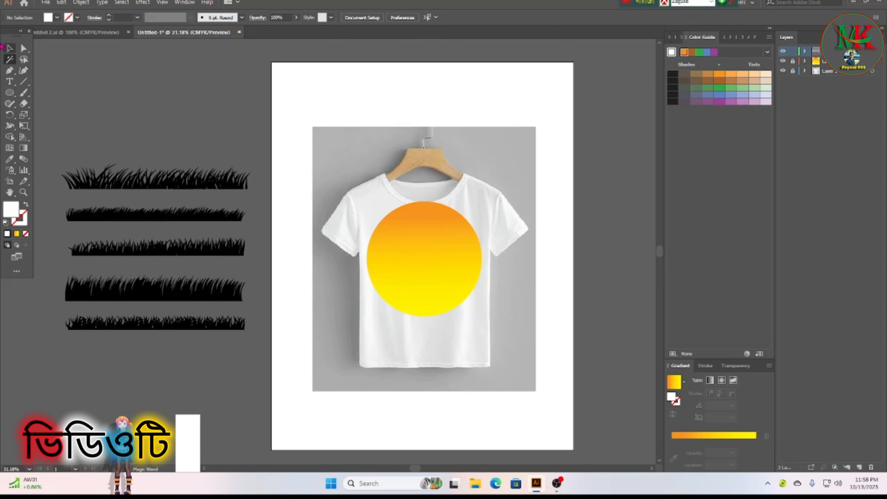
Ungroup the traced grass artwork into separate strips.
{"action": "right_click", "coordinate": [152, 181]}
{"action": "left_click", "coordinate": [179, 260]}
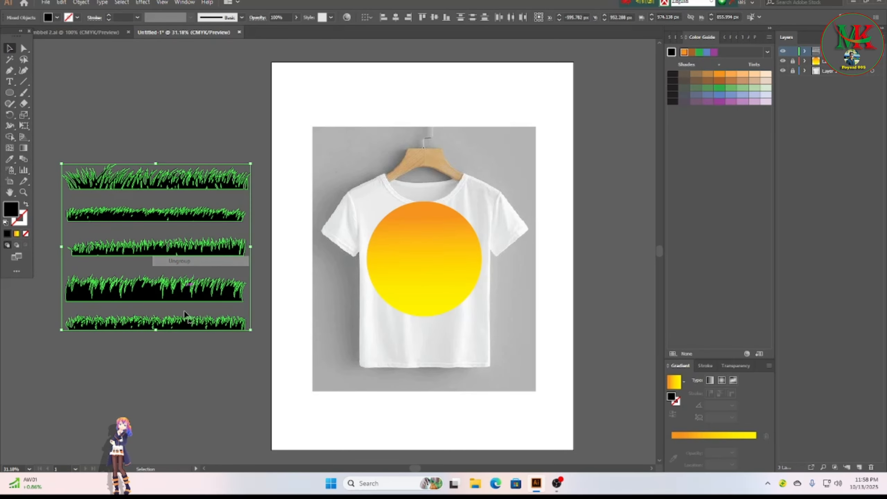
{"action": "left_click", "coordinate": [183, 376]}
Move the lowest grass strip across the middle of the gradient circle and delete the other strips beside the artboard.
{"action": "left_click", "coordinate": [164, 329]}
{"action": "left_click_drag", "start_coordinate": [164, 329], "coordinate": [438, 269]}
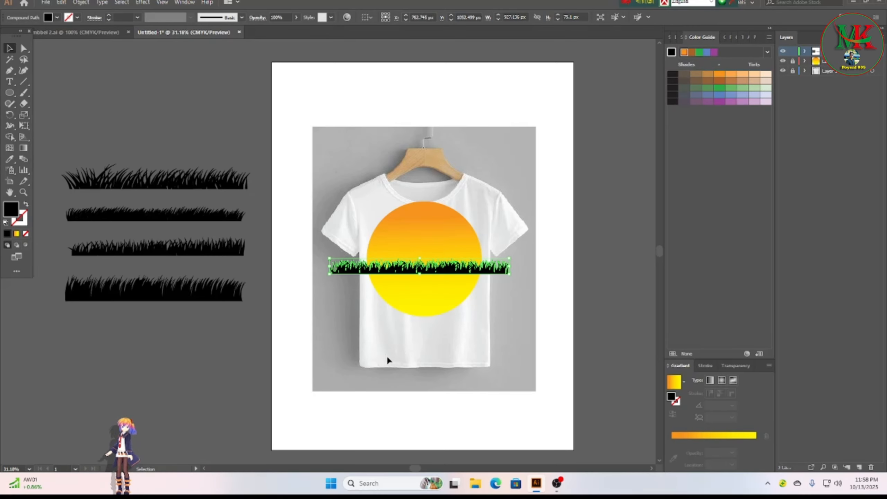
{"action": "left_click", "coordinate": [385, 351]}
{"action": "left_click_drag", "start_coordinate": [96, 127], "coordinate": [202, 347]}
{"action": "key", "text": "Delete"}
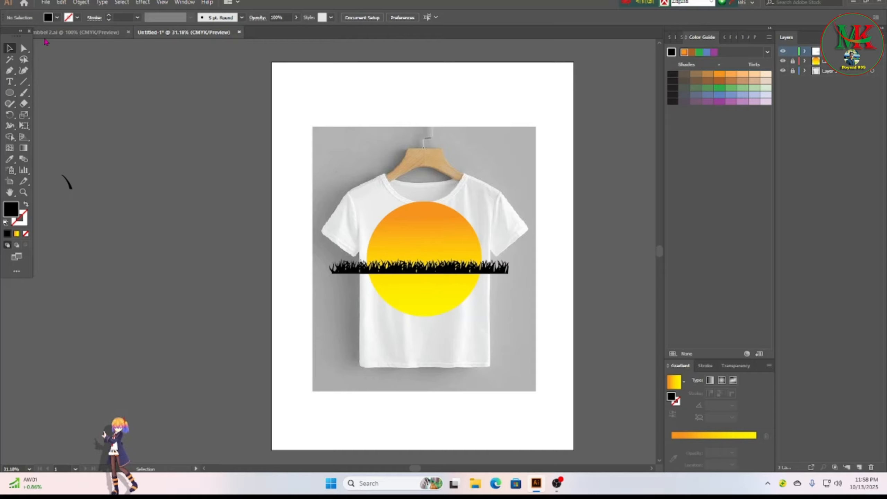
Place the palm tree image 150621-01_generated and shrink it to fit beside the artboard at about 746 × 1018 px.
{"action": "left_click", "coordinate": [42, 3]}
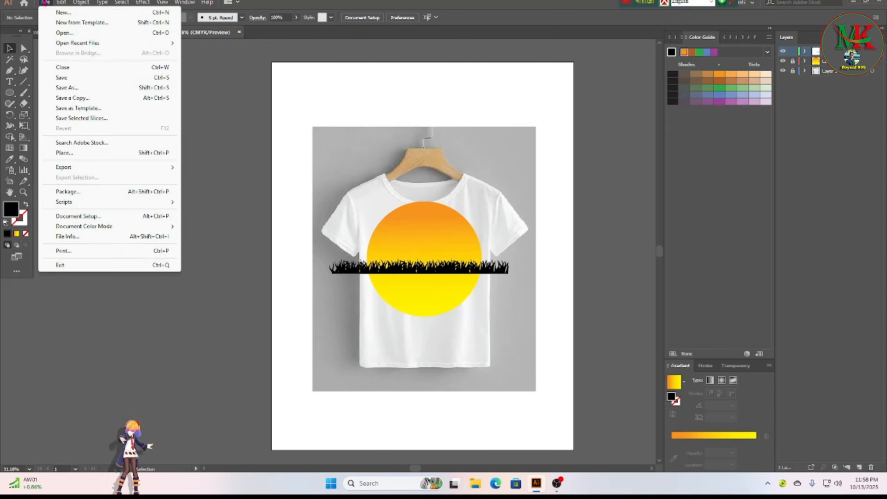
{"action": "left_click", "coordinate": [66, 153]}
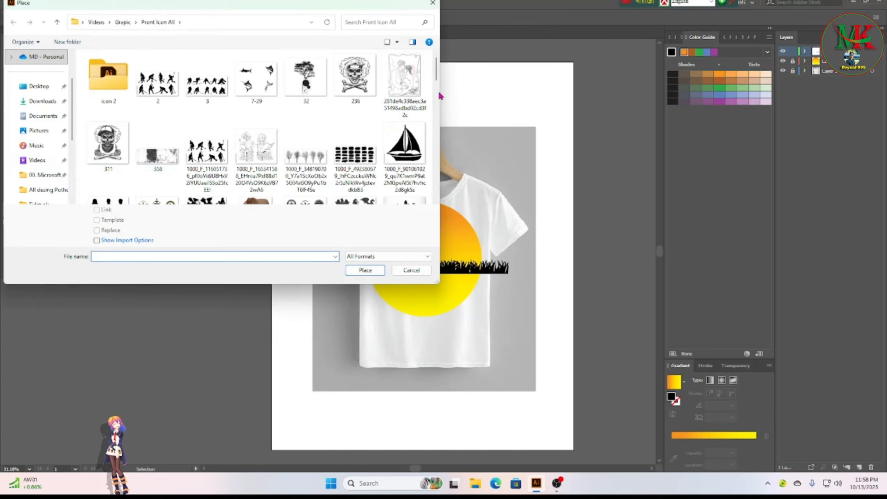
{"action": "scroll", "coordinate": [437, 78], "scroll_direction": "down", "scroll_amount": 2}
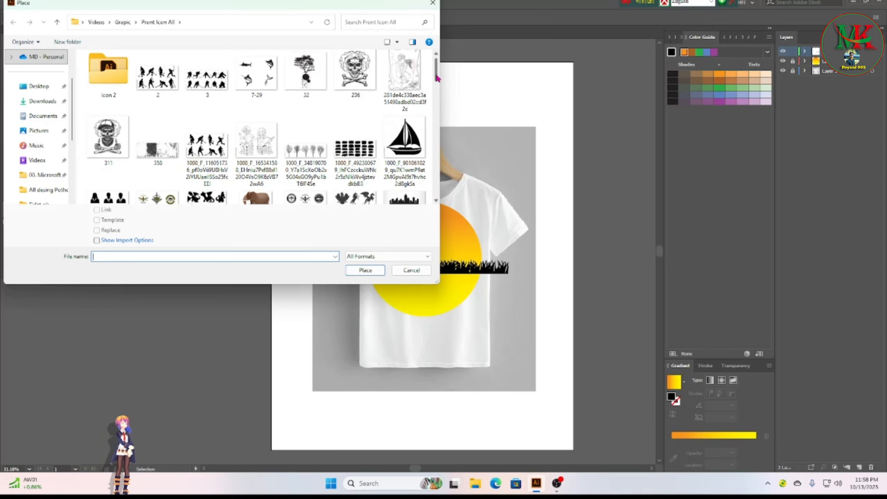
{"action": "left_click_drag", "start_coordinate": [437, 78], "coordinate": [440, 97]}
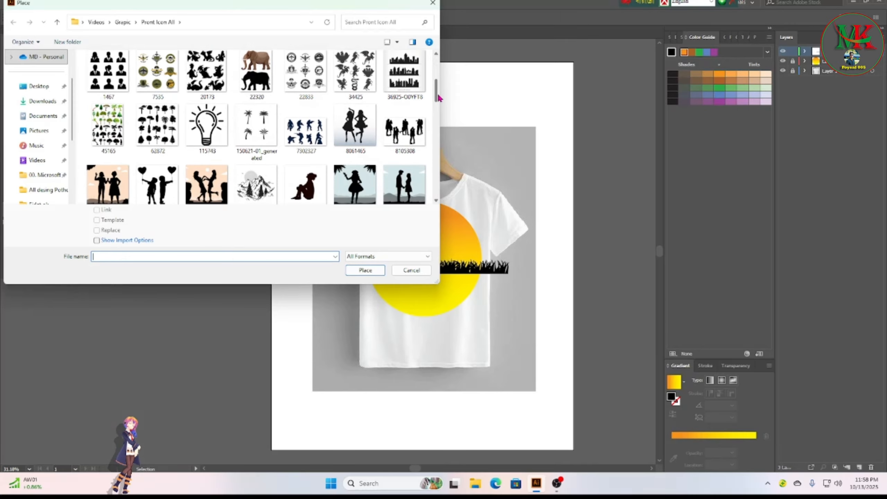
{"action": "left_click", "coordinate": [258, 137]}
{"action": "left_click", "coordinate": [366, 271]}
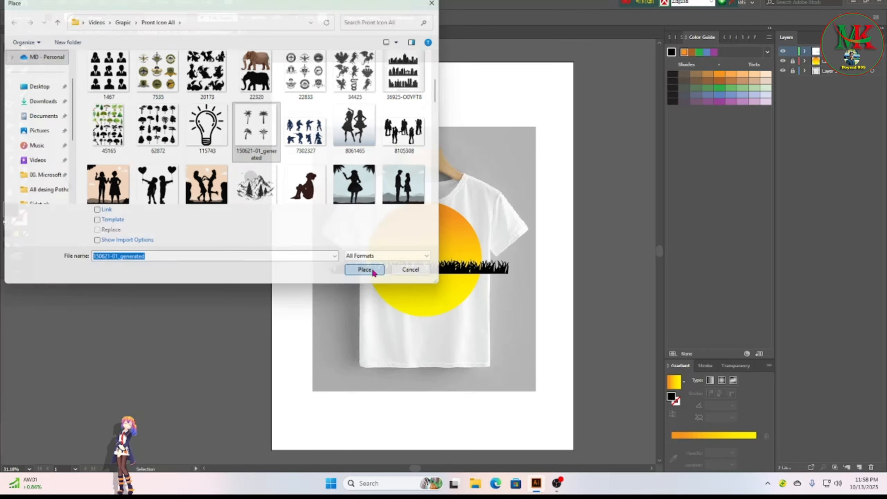
{"action": "left_click", "coordinate": [105, 182]}
{"action": "left_click_drag", "start_coordinate": [105, 182], "coordinate": [219, 339]}
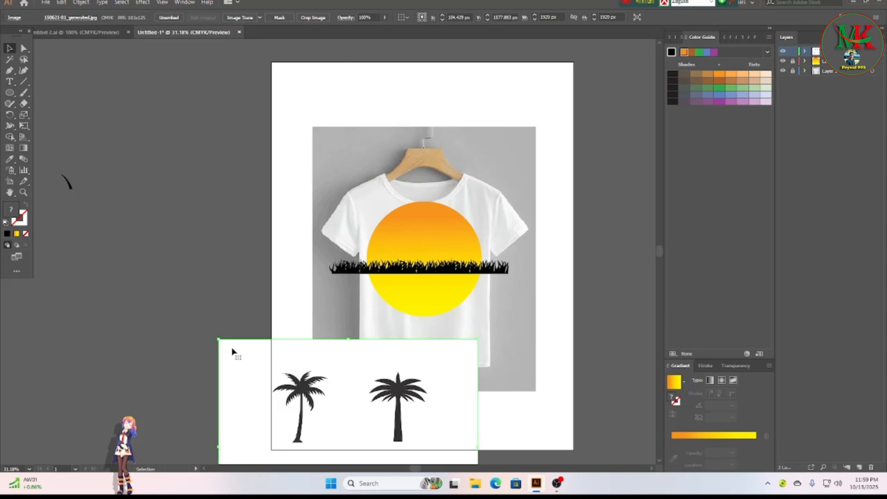
{"action": "left_click_drag", "start_coordinate": [292, 374], "coordinate": [135, 186]}
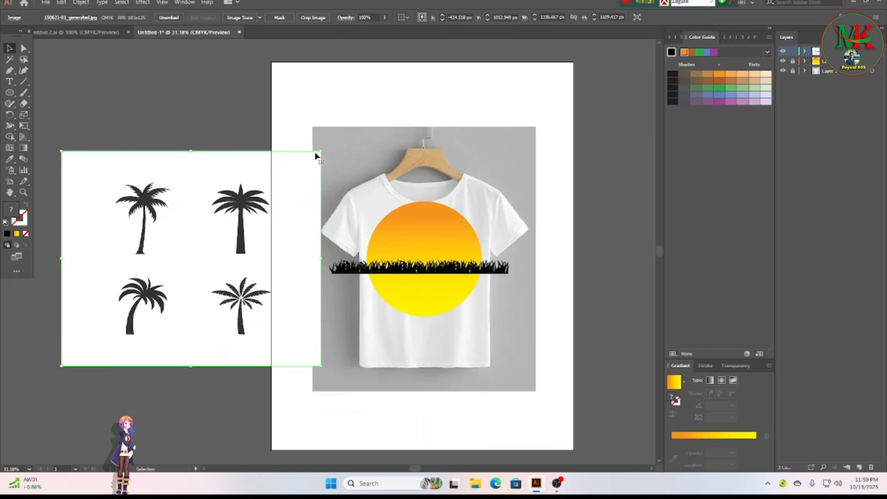
{"action": "left_click_drag", "start_coordinate": [315, 152], "coordinate": [206, 168]}
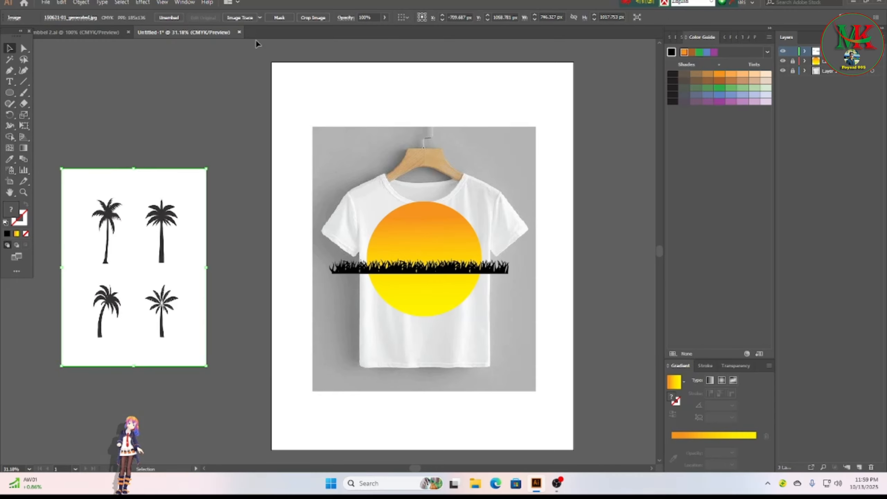
Trace and expand the palm tree image, and delete its white areas with the Magic Wand.
{"action": "left_click", "coordinate": [239, 17]}
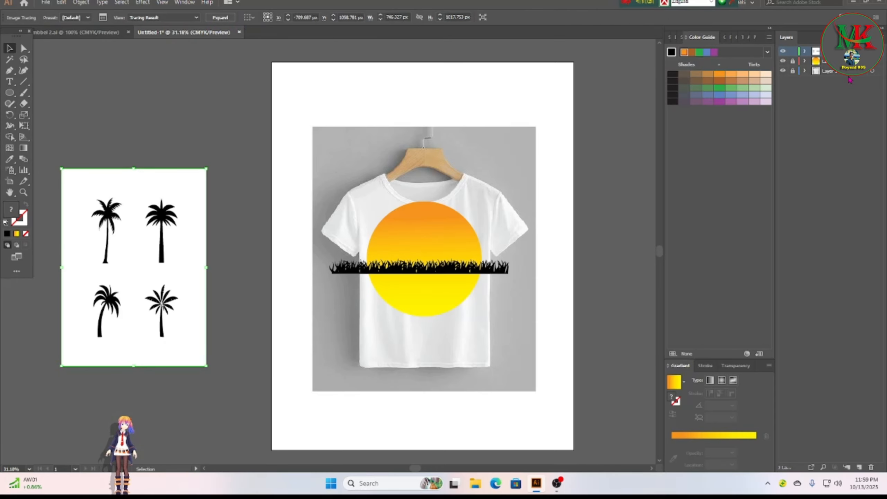
{"action": "left_click", "coordinate": [219, 17]}
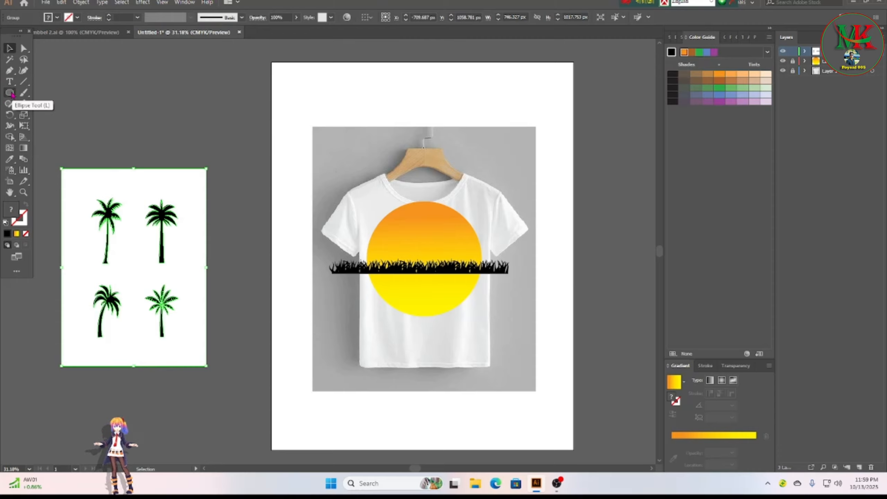
{"action": "left_click", "coordinate": [9, 59]}
{"action": "left_click", "coordinate": [125, 197]}
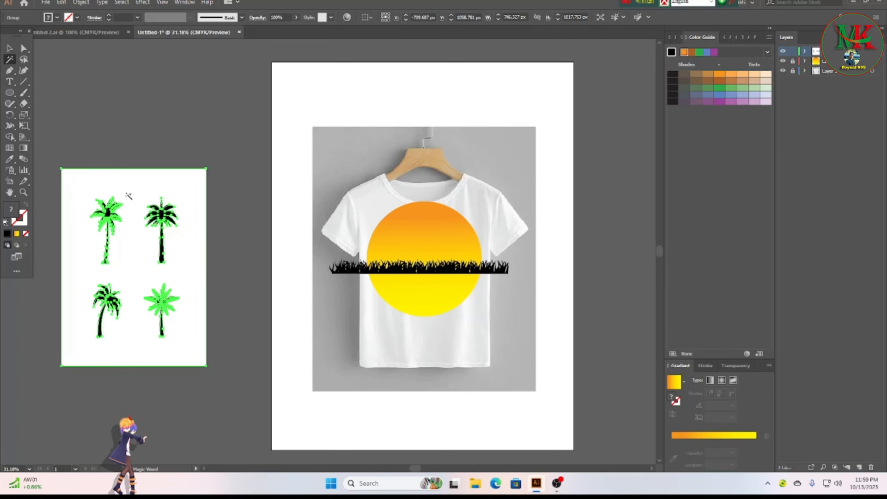
{"action": "key", "text": "Delete"}
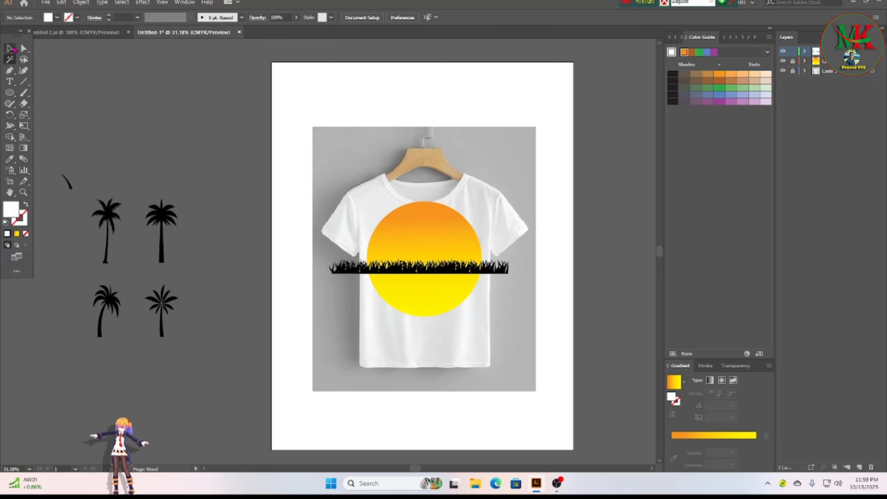
Ungroup the traced palm artwork into separate trees.
{"action": "right_click", "coordinate": [101, 209]}
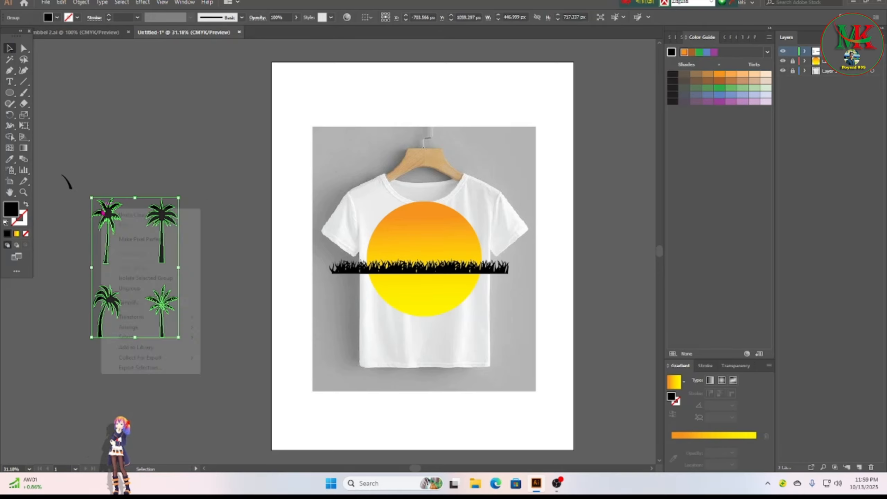
{"action": "left_click", "coordinate": [130, 292]}
{"action": "left_click", "coordinate": [177, 371]}
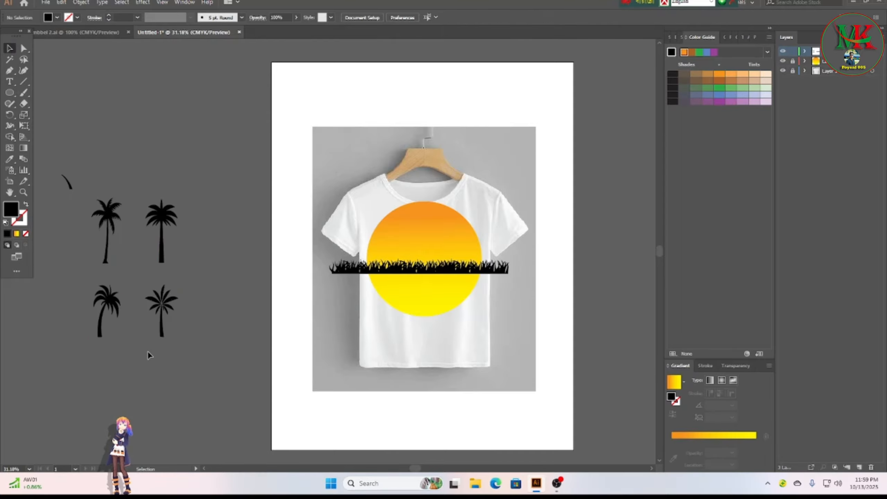
Set the lower curved palm apart beside the artboard and delete the other three palms and the stray grass blade.
{"action": "left_click_drag", "start_coordinate": [106, 304], "coordinate": [398, 233]}
{"action": "left_click_drag", "start_coordinate": [398, 233], "coordinate": [237, 283]}
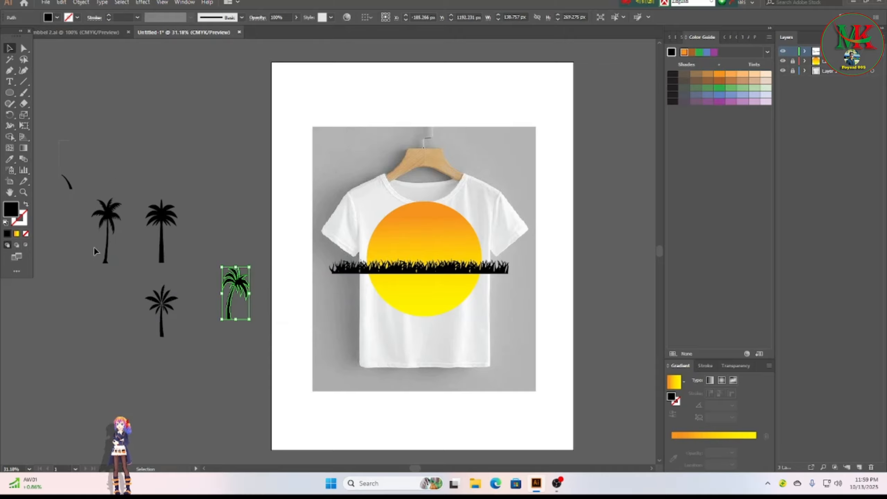
{"action": "left_click_drag", "start_coordinate": [191, 359], "coordinate": [191, 358]}
{"action": "key", "text": "Delete"}
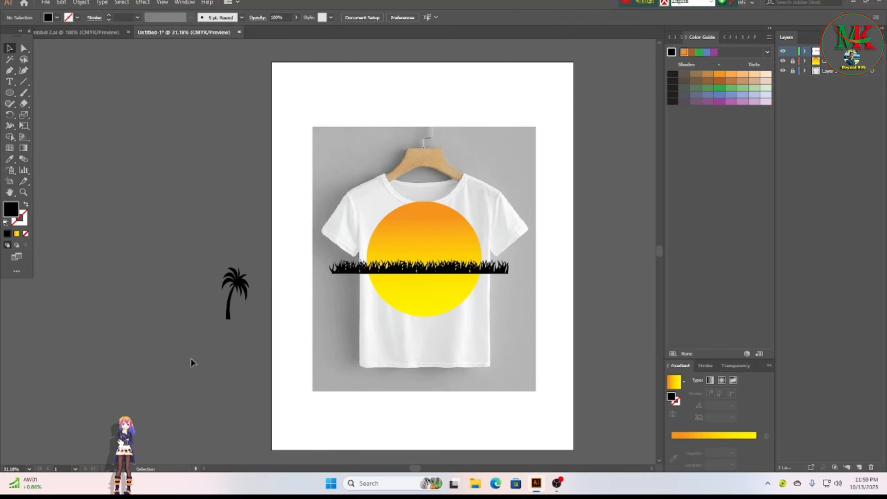
Make three copies of the curved palm beside the artboard, enlarging one of the four palms to about 223 × 555 px.
{"action": "left_click_drag", "start_coordinate": [221, 274], "coordinate": [237, 164]}
{"action": "left_click", "coordinate": [229, 255]}
{"action": "left_click", "coordinate": [212, 319]}
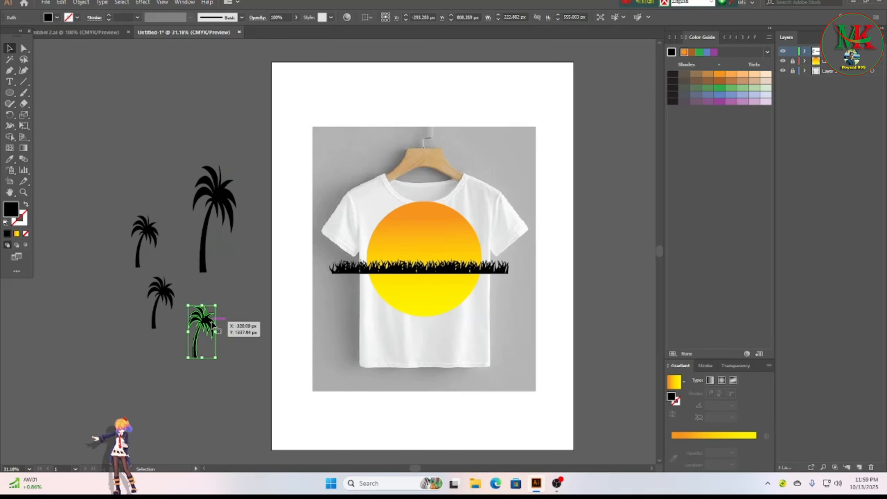
Enlarge the lowest palm copy to about 640 px tall, mirror it horizontally, and tilt it slightly counterclockwise.
{"action": "left_click_drag", "start_coordinate": [216, 306], "coordinate": [230, 233]}
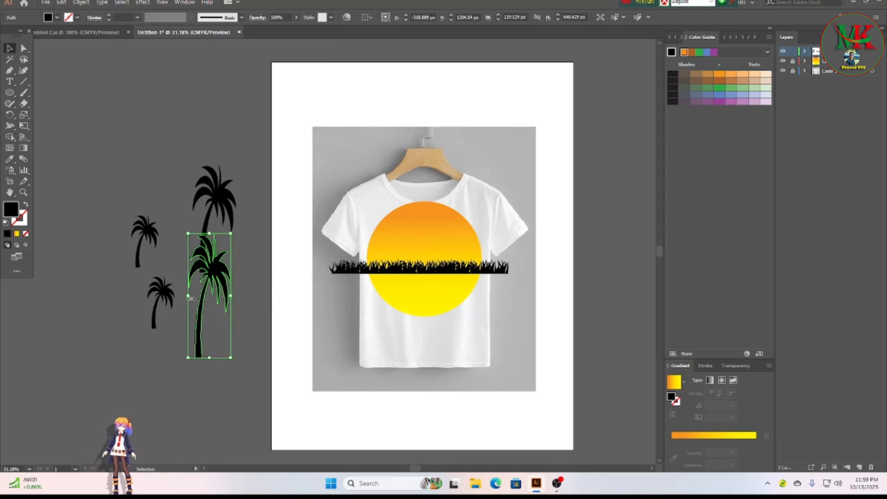
{"action": "left_click_drag", "start_coordinate": [189, 298], "coordinate": [279, 295]}
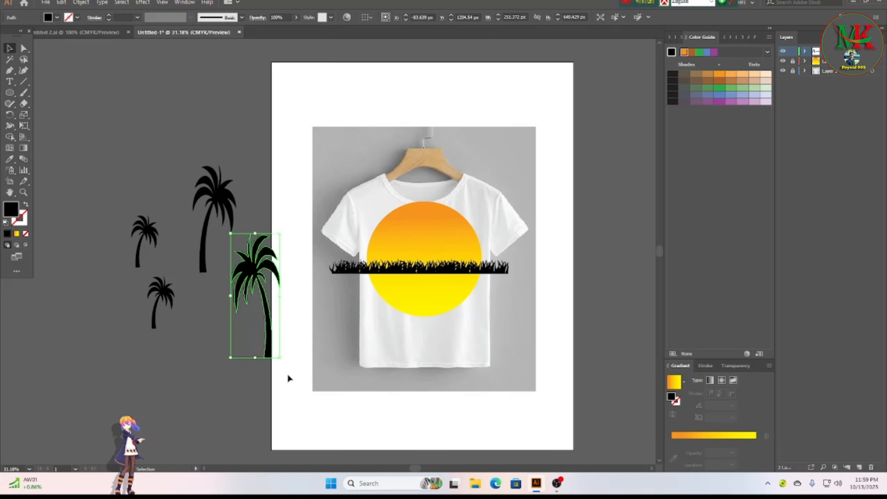
{"action": "left_click_drag", "start_coordinate": [280, 363], "coordinate": [291, 358]}
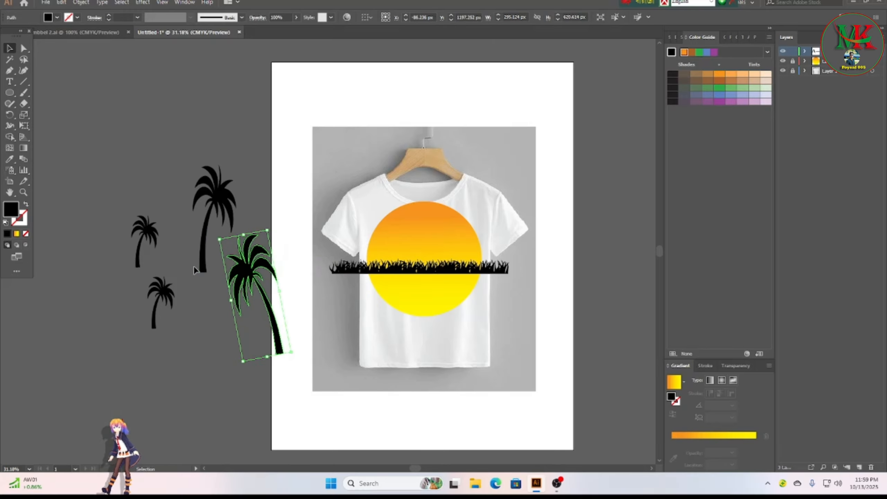
Tilt the upright large palm slightly clockwise and move the mirrored palm over it so their trunks cross.
{"action": "left_click", "coordinate": [204, 272]}
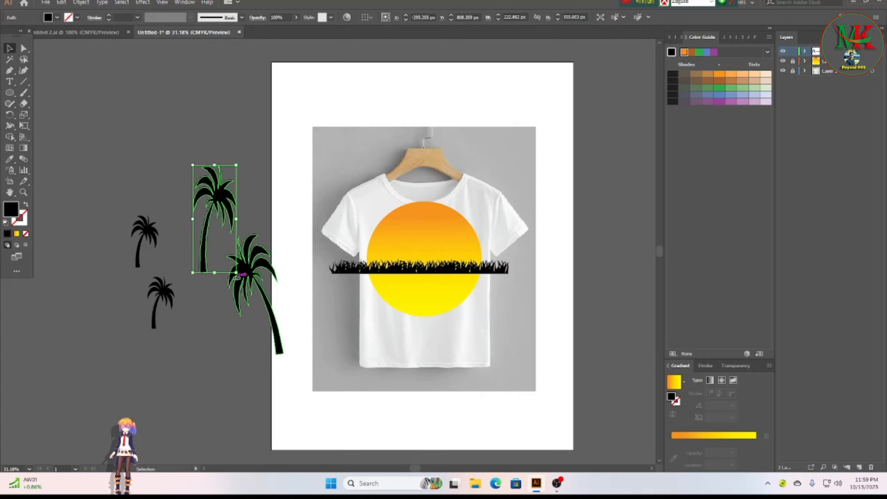
{"action": "left_click", "coordinate": [238, 277]}
{"action": "left_click", "coordinate": [204, 270]}
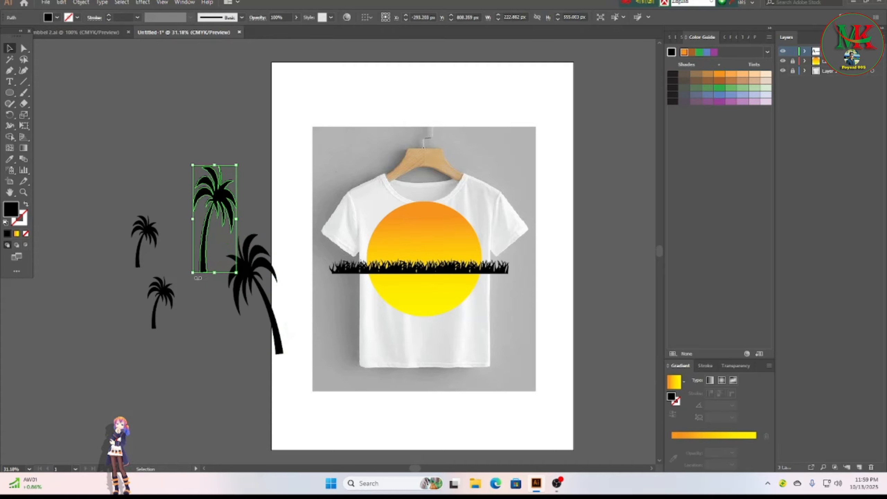
{"action": "left_click_drag", "start_coordinate": [175, 272], "coordinate": [173, 269]}
{"action": "left_click_drag", "start_coordinate": [276, 322], "coordinate": [209, 248]}
{"action": "left_click", "coordinate": [223, 306]}
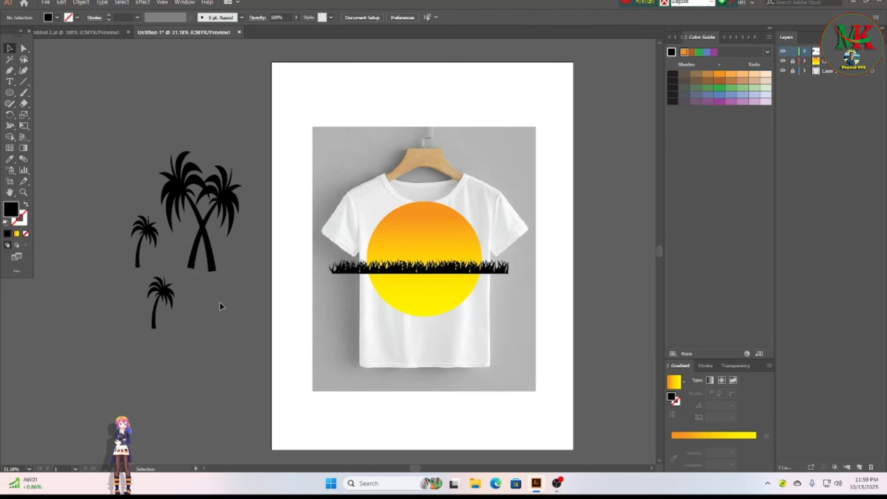
Delete the two small palms beside the crossed pair.
{"action": "left_click_drag", "start_coordinate": [139, 245], "coordinate": [154, 305]}
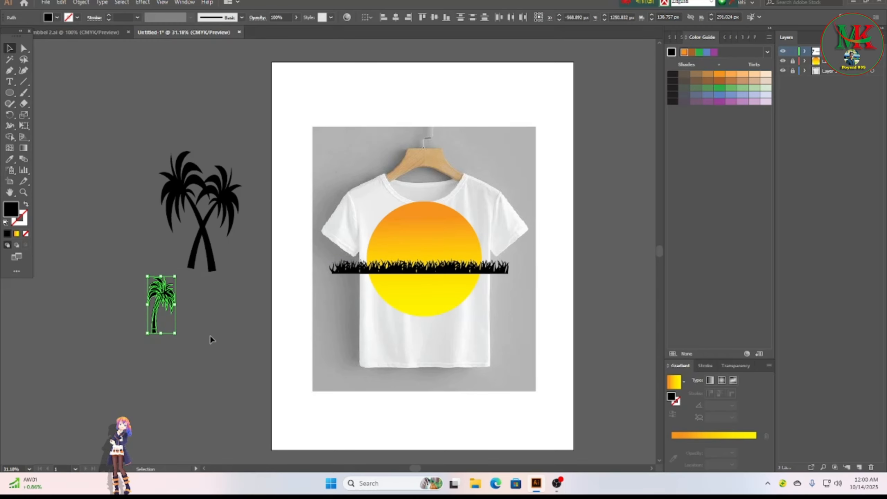
{"action": "key", "text": "Delete"}
{"action": "left_click_drag", "start_coordinate": [176, 208], "coordinate": [238, 273]}
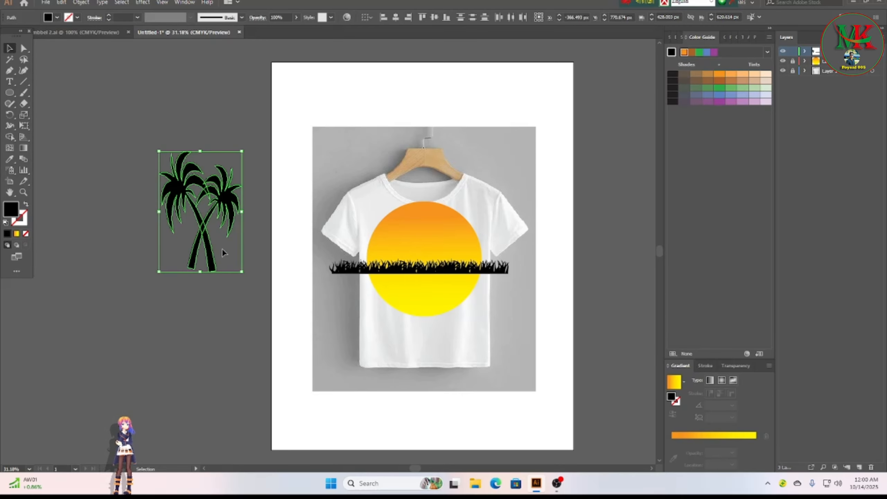
{"action": "left_click", "coordinate": [201, 307]}
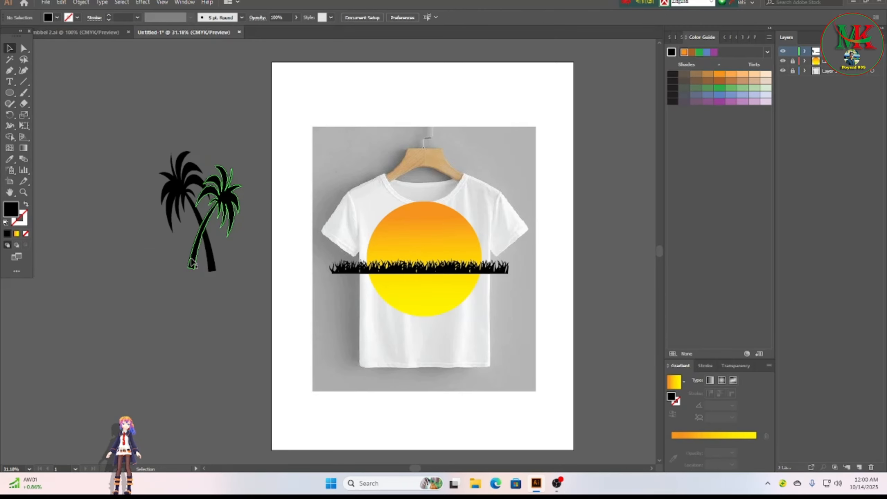
Lengthen the right-leaning palm at its foot and crown to match the other palm of the crossed pair.
{"action": "left_click", "coordinate": [193, 266]}
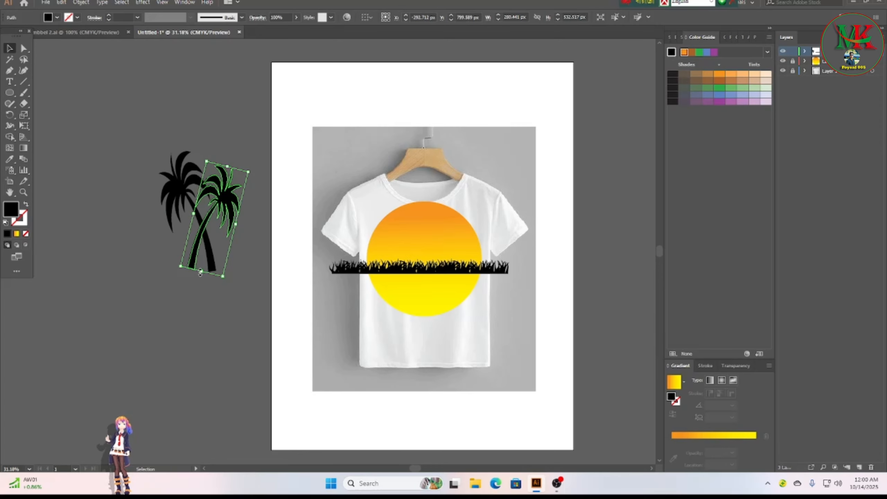
{"action": "left_click_drag", "start_coordinate": [201, 272], "coordinate": [201, 274]}
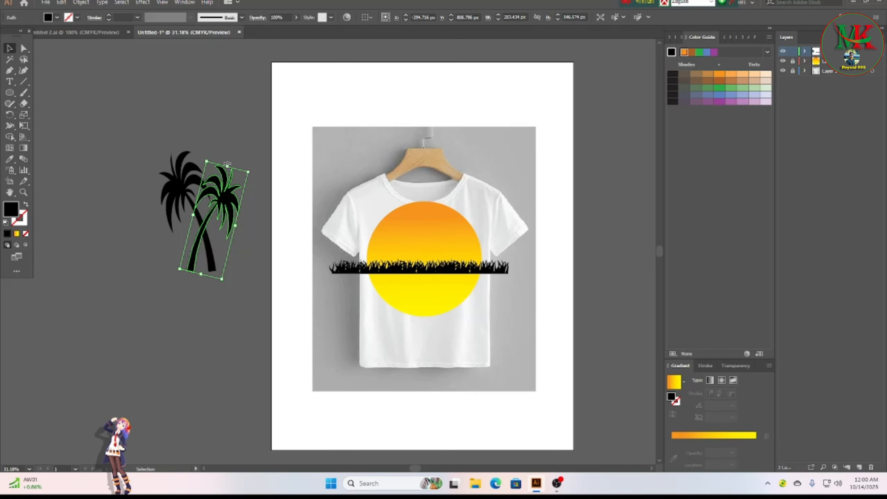
{"action": "left_click_drag", "start_coordinate": [228, 164], "coordinate": [240, 157]}
{"action": "left_click", "coordinate": [148, 326]}
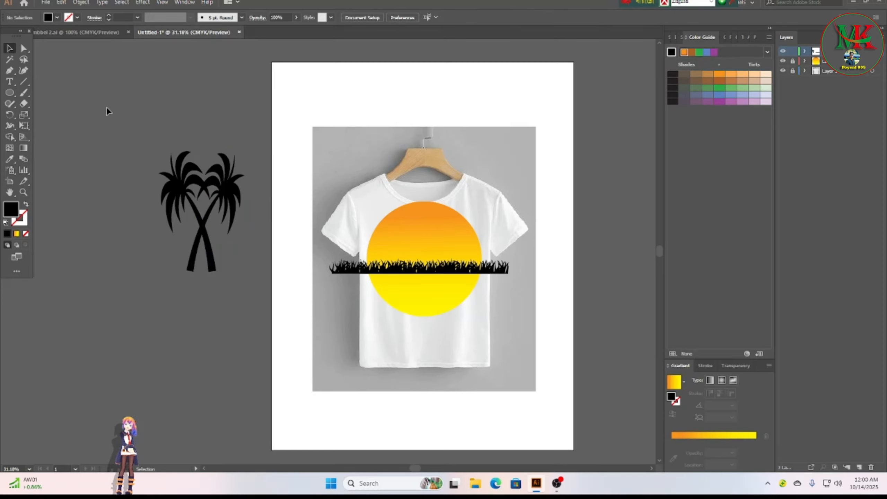
Group the two crossed palms.
{"action": "left_click_drag", "start_coordinate": [161, 153], "coordinate": [240, 245]}
{"action": "right_click", "coordinate": [177, 192]}
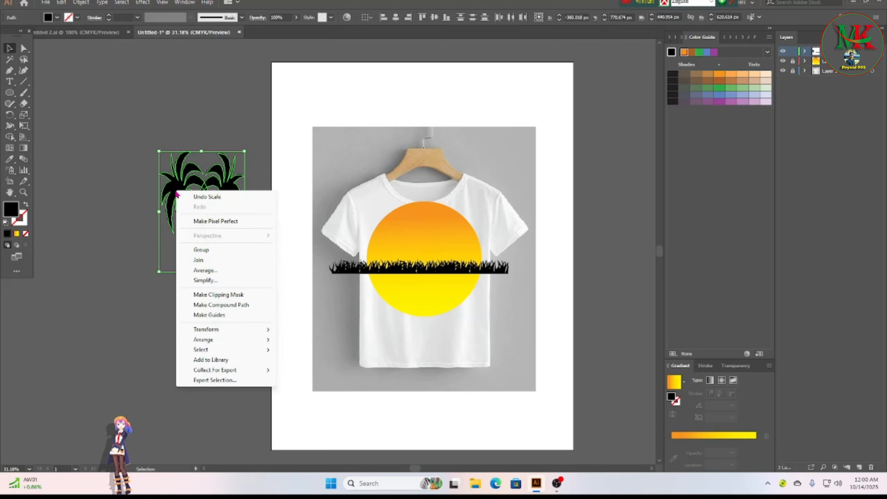
{"action": "left_click", "coordinate": [201, 250]}
{"action": "left_click", "coordinate": [208, 301]}
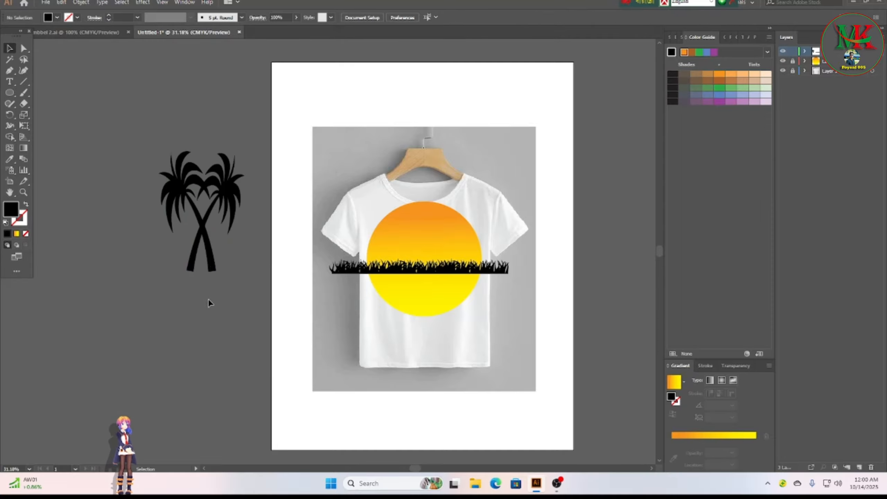
Place a copy of the palm pair below the original and shrink it to about 232 × 350 px.
{"action": "left_click", "coordinate": [206, 232]}
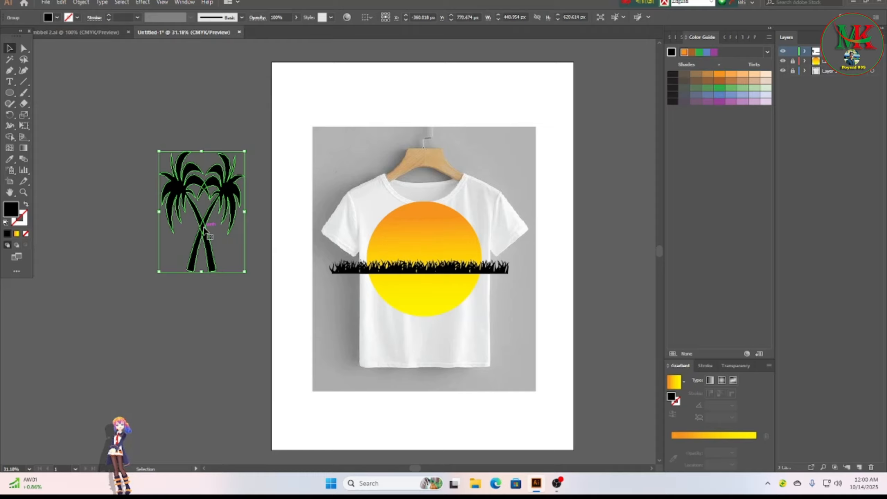
{"action": "left_click_drag", "start_coordinate": [206, 230], "coordinate": [136, 356]}
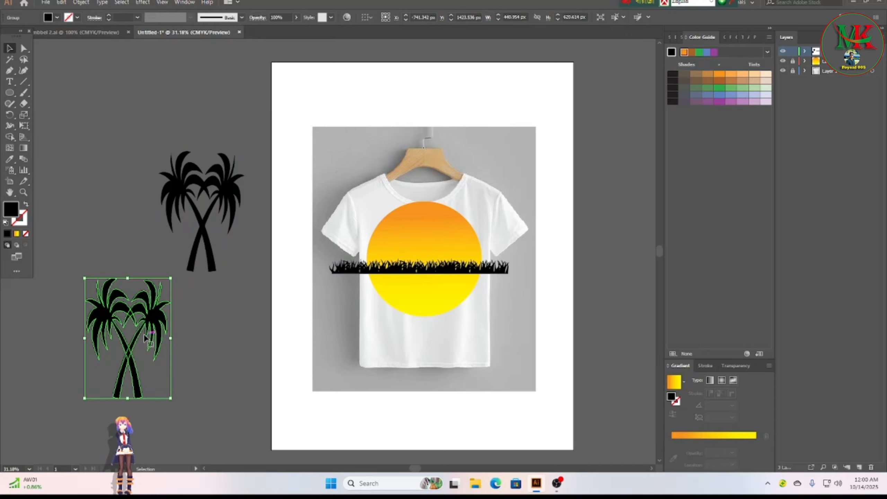
{"action": "left_click_drag", "start_coordinate": [170, 277], "coordinate": [130, 329]}
{"action": "left_click", "coordinate": [172, 388]}
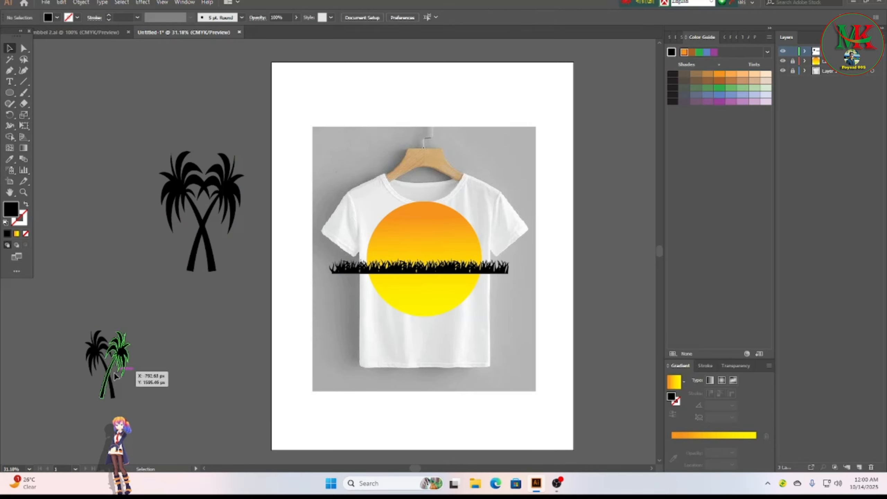
Stand the small palm pair in the grass on the circle's left half and shrink it to about 168 × 295 px.
{"action": "left_click_drag", "start_coordinate": [112, 374], "coordinate": [393, 252]}
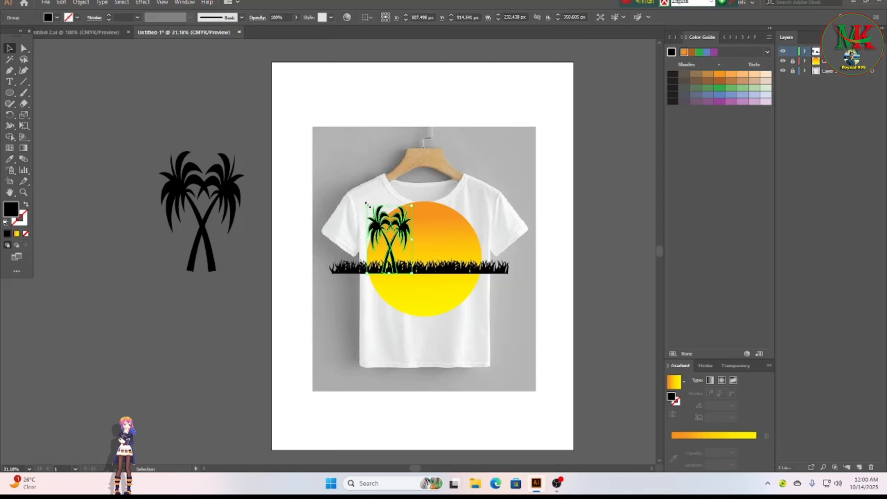
{"action": "left_click_drag", "start_coordinate": [366, 204], "coordinate": [379, 215]}
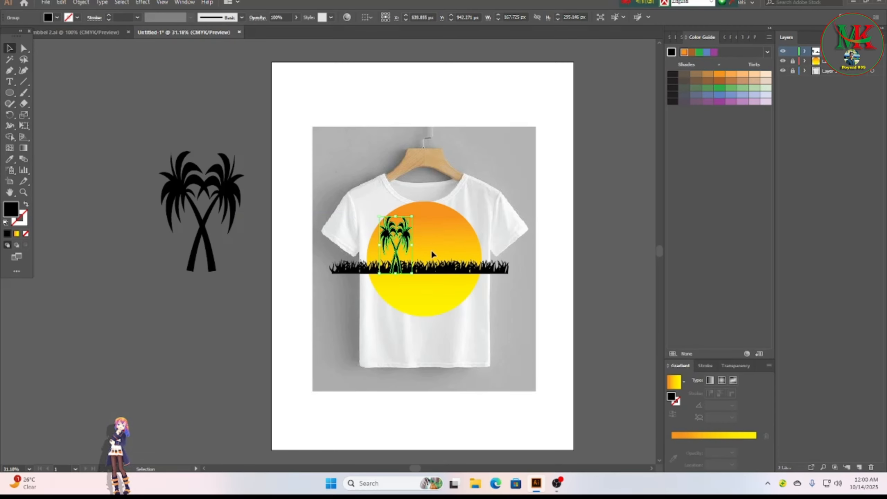
{"action": "left_click", "coordinate": [521, 311]}
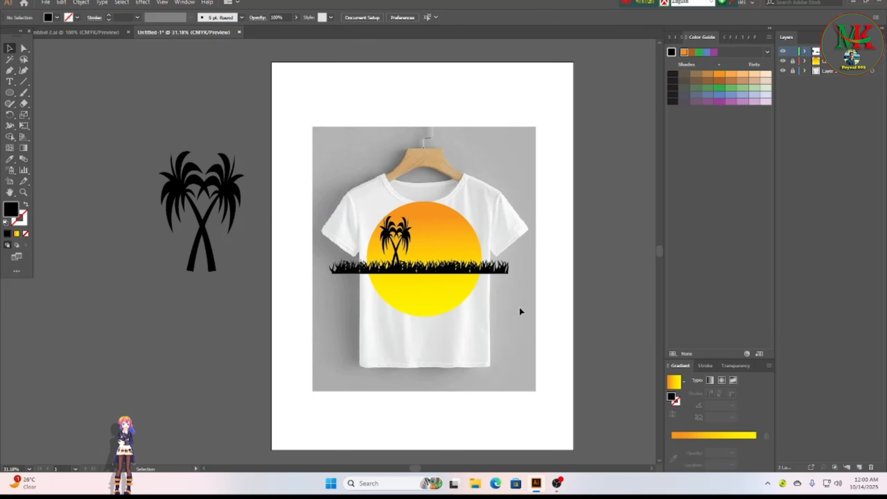
{"action": "left_click_drag", "start_coordinate": [397, 257], "coordinate": [400, 254]}
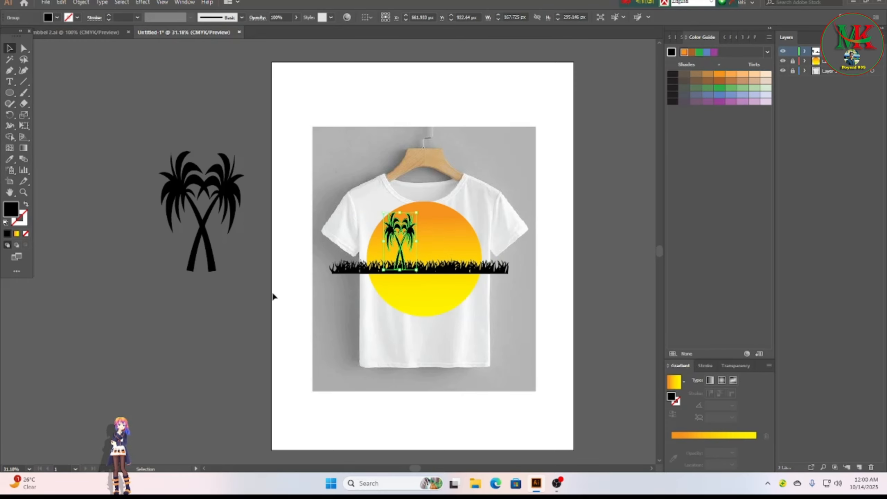
{"action": "left_click", "coordinate": [234, 306]}
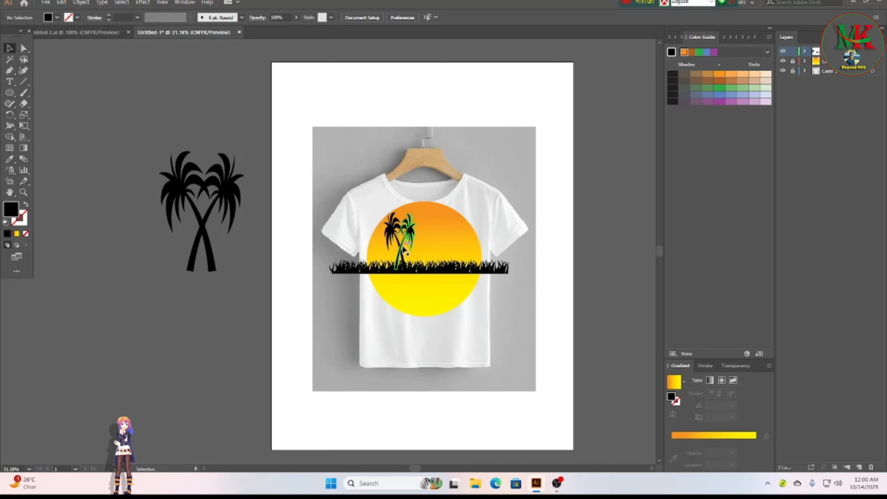
Copy the small palm pair to the circle's right half, slightly smaller, and delete the large pair beside the artboard.
{"action": "left_click", "coordinate": [402, 250]}
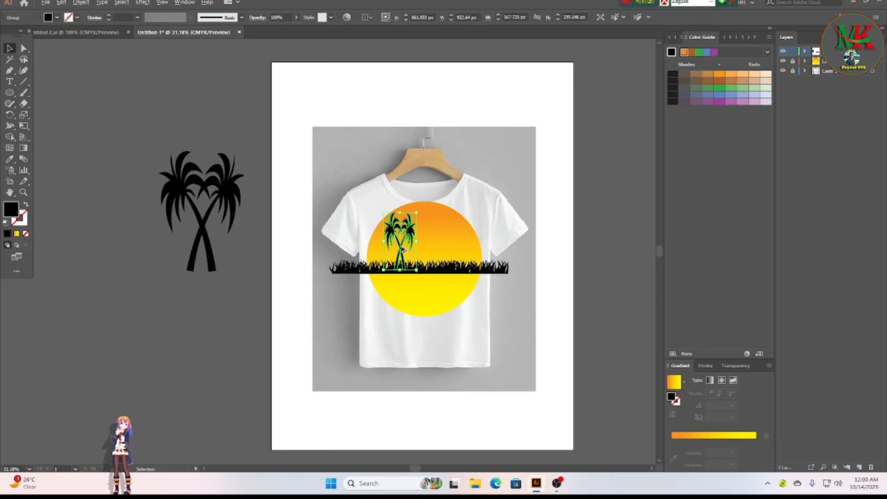
{"action": "left_click_drag", "start_coordinate": [402, 250], "coordinate": [453, 250]}
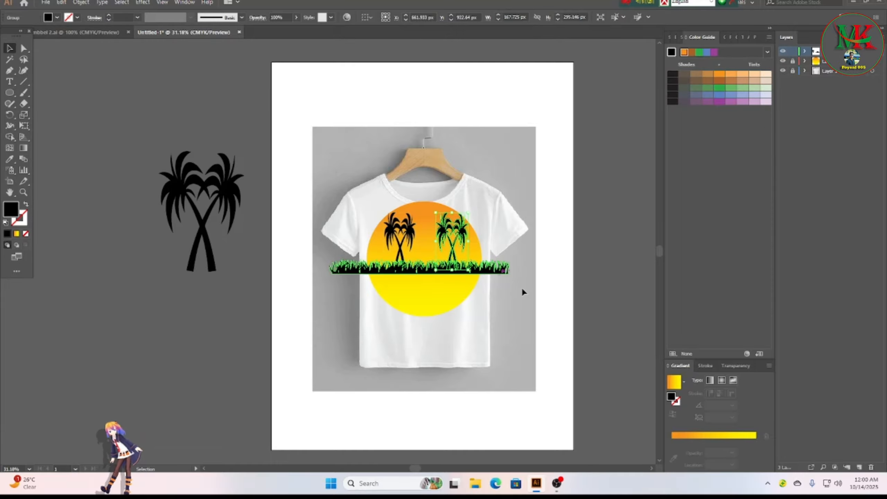
{"action": "left_click_drag", "start_coordinate": [469, 215], "coordinate": [466, 216]}
{"action": "left_click", "coordinate": [520, 292]}
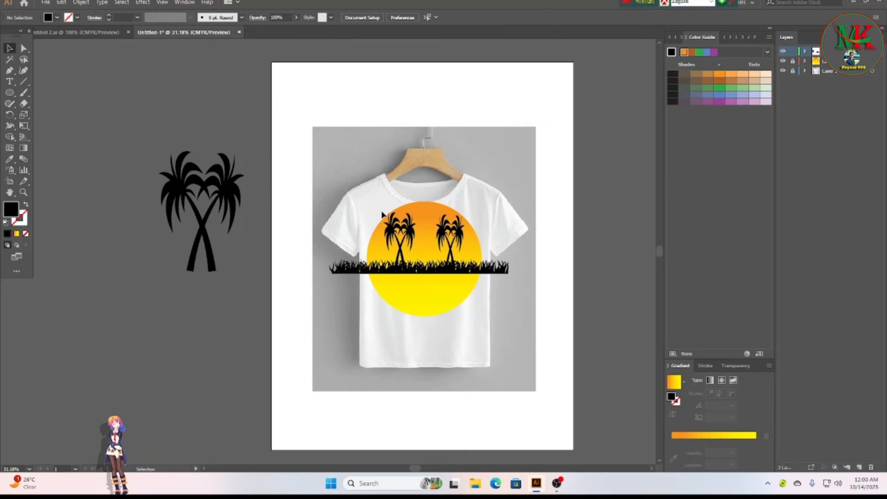
{"action": "left_click_drag", "start_coordinate": [145, 192], "coordinate": [235, 279]}
{"action": "key", "text": "Delete"}
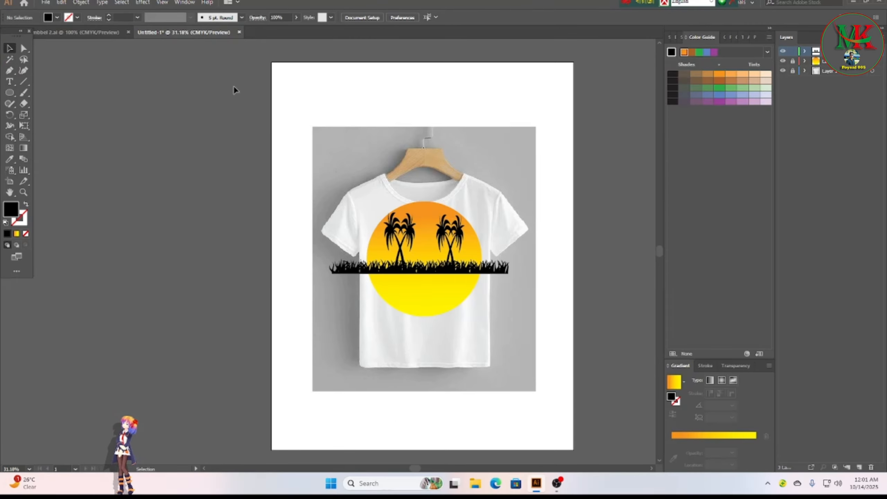
Place the image of eight flying birds beside the artboard as vector artwork and delete its white background.
{"action": "left_click", "coordinate": [44, 5]}
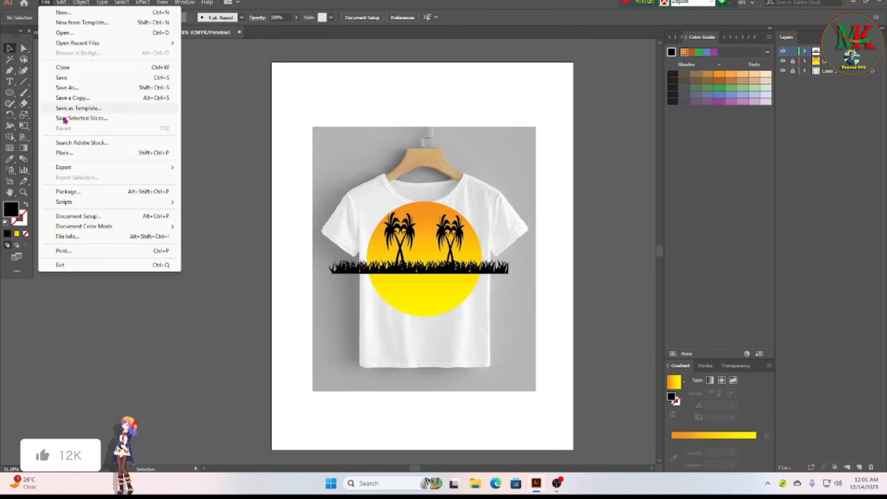
{"action": "left_click", "coordinate": [74, 153]}
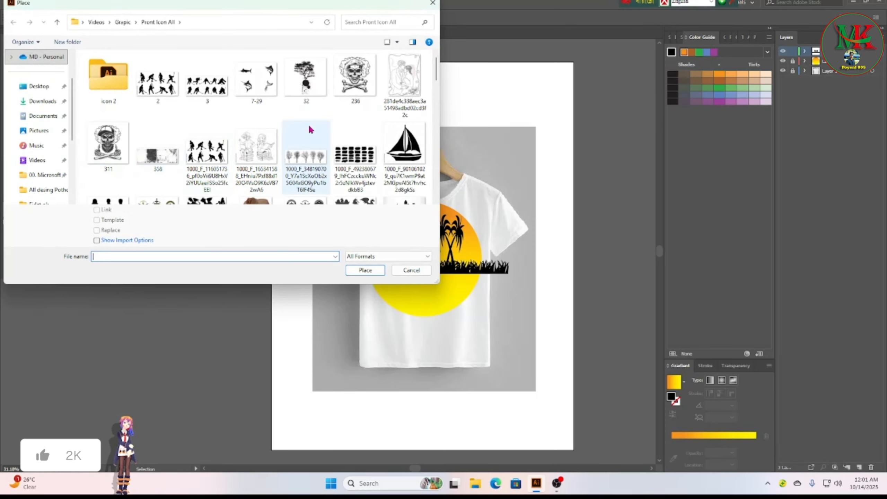
{"action": "left_click_drag", "start_coordinate": [437, 78], "coordinate": [437, 90]}
{"action": "left_click", "coordinate": [365, 270]}
{"action": "left_click", "coordinate": [10, 59]}
{"action": "key", "text": "Delete"}
{"action": "left_click", "coordinate": [9, 49]}
Ungroup the bird artwork into separate birds.
{"action": "left_click", "coordinate": [141, 209]}
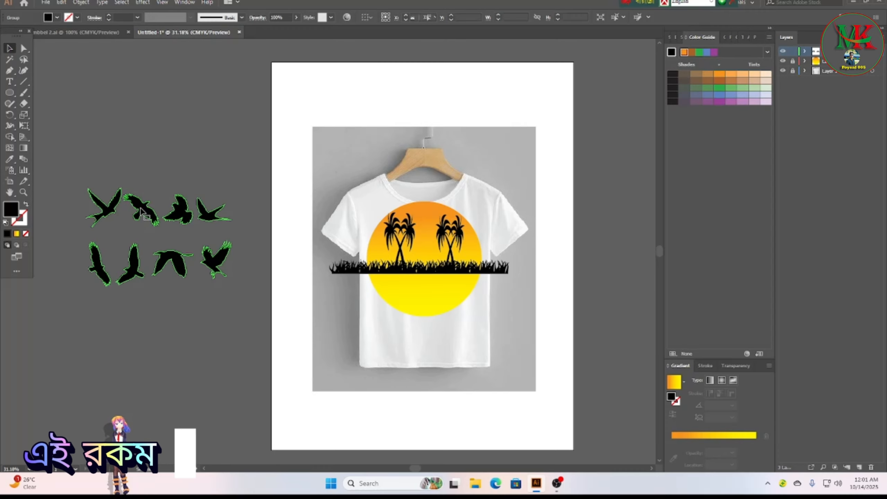
{"action": "right_click", "coordinate": [191, 207]}
{"action": "left_click", "coordinate": [174, 288]}
{"action": "left_click", "coordinate": [167, 338]}
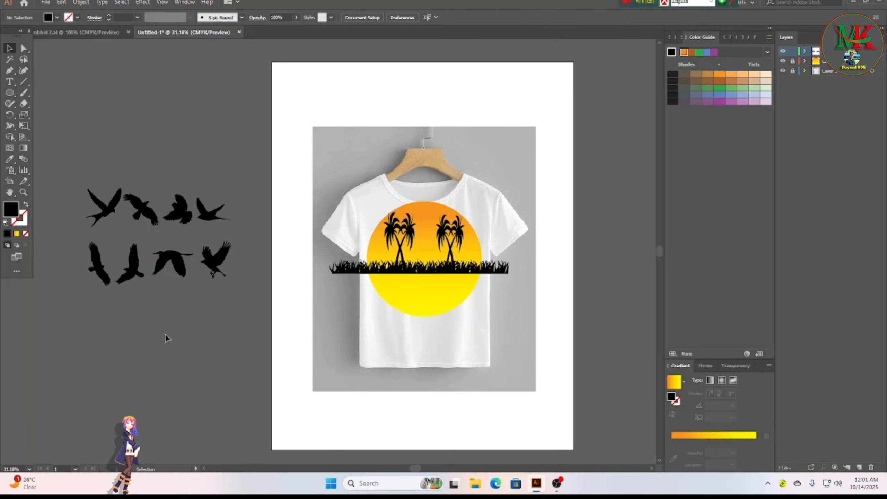
Stack three of the birds, greatly reduced in size, between the two palm pairs on the circle.
{"action": "left_click", "coordinate": [229, 216]}
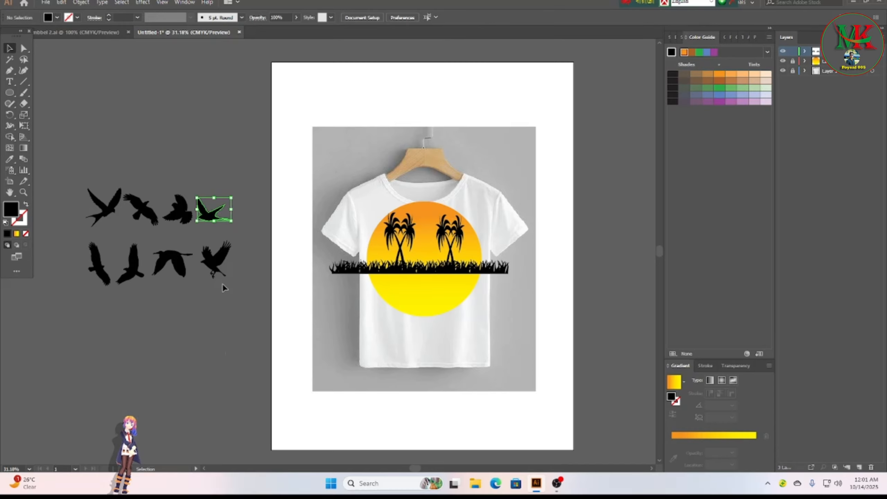
{"action": "left_click", "coordinate": [219, 265]}
{"action": "left_click_drag", "start_coordinate": [232, 241], "coordinate": [424, 242]}
{"action": "left_click", "coordinate": [222, 327]}
{"action": "left_click", "coordinate": [207, 348]}
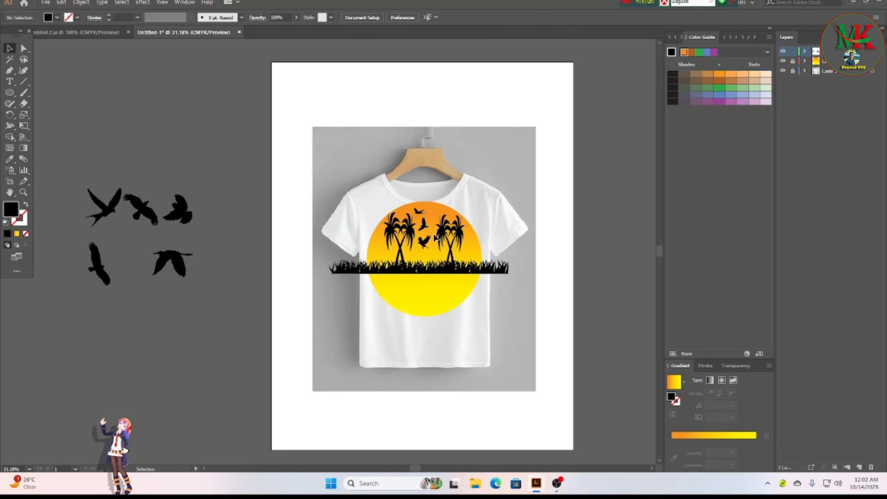
Delete the middle bird on the circle and the five leftover birds beside the artboard.
{"action": "left_click_drag", "start_coordinate": [423, 224], "coordinate": [422, 228]}
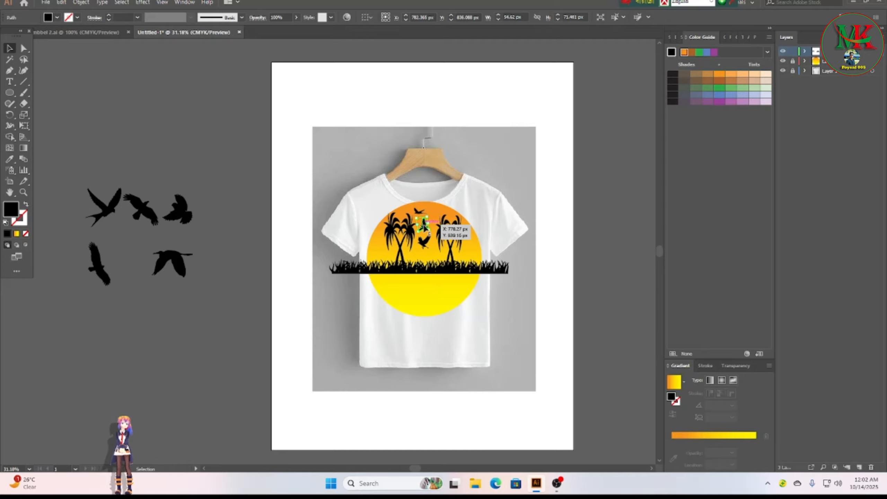
{"action": "key", "text": "Delete"}
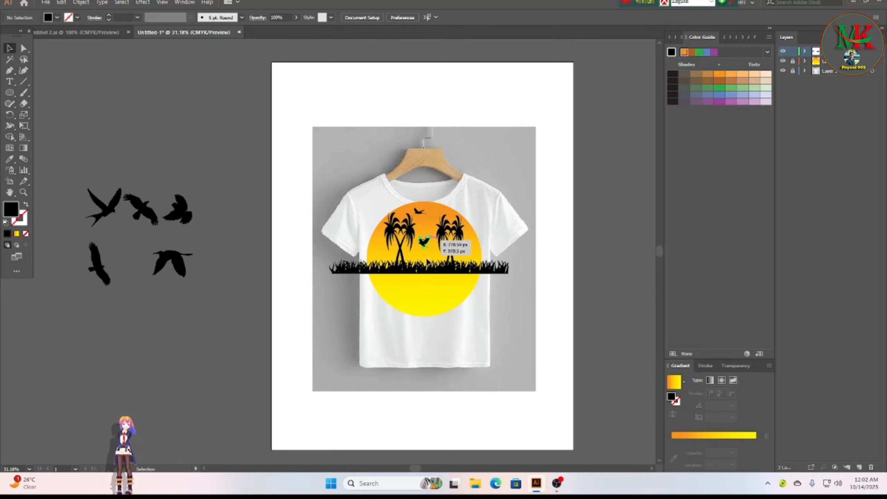
{"action": "left_click_drag", "start_coordinate": [96, 203], "coordinate": [194, 299]}
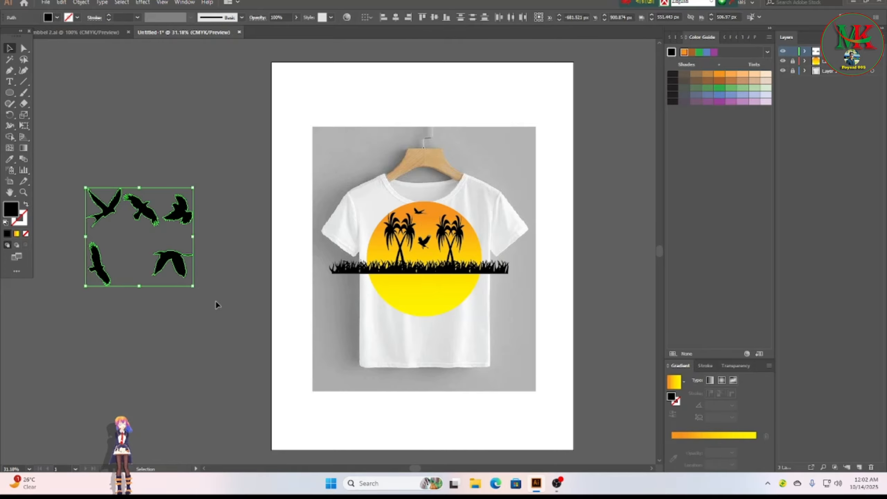
{"action": "key", "text": "Delete"}
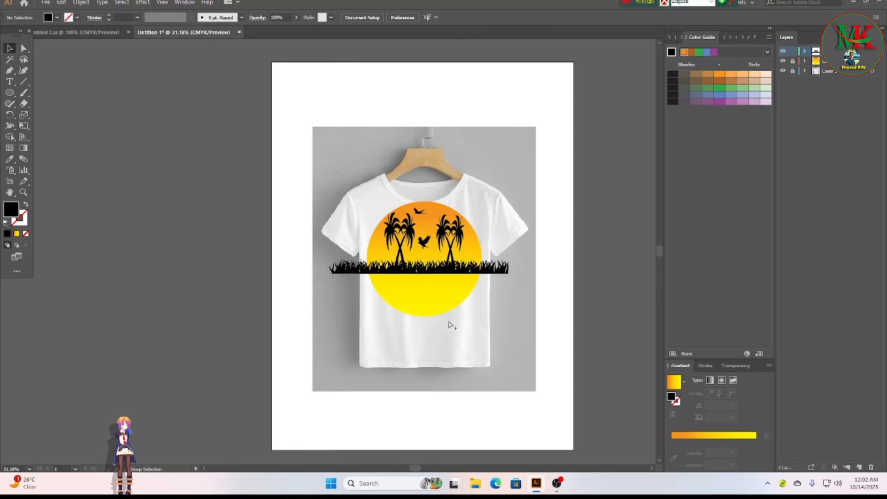
Move the upper bird down and slightly to the right, closer to the bird between the palm pairs.
{"action": "scroll", "coordinate": [450, 324], "scroll_direction": "up", "scroll_amount": 4}
{"action": "scroll", "coordinate": [349, 307], "scroll_direction": "up", "scroll_amount": 5}
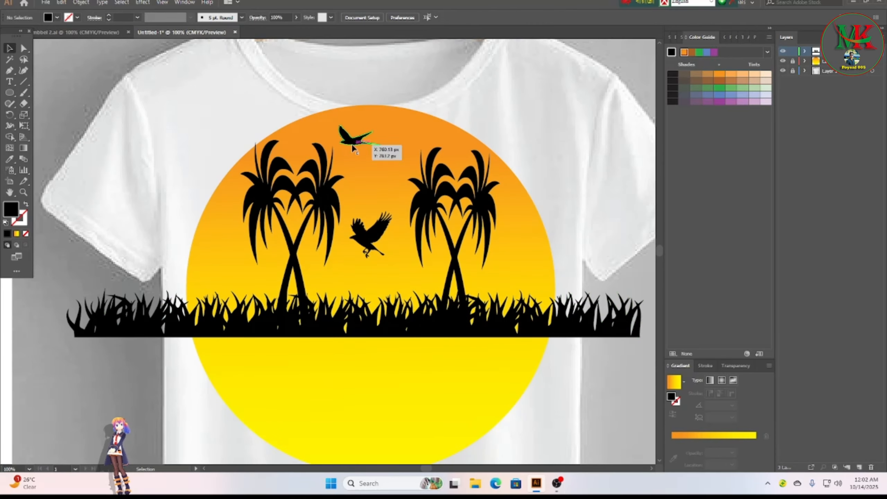
{"action": "left_click_drag", "start_coordinate": [353, 149], "coordinate": [370, 171]}
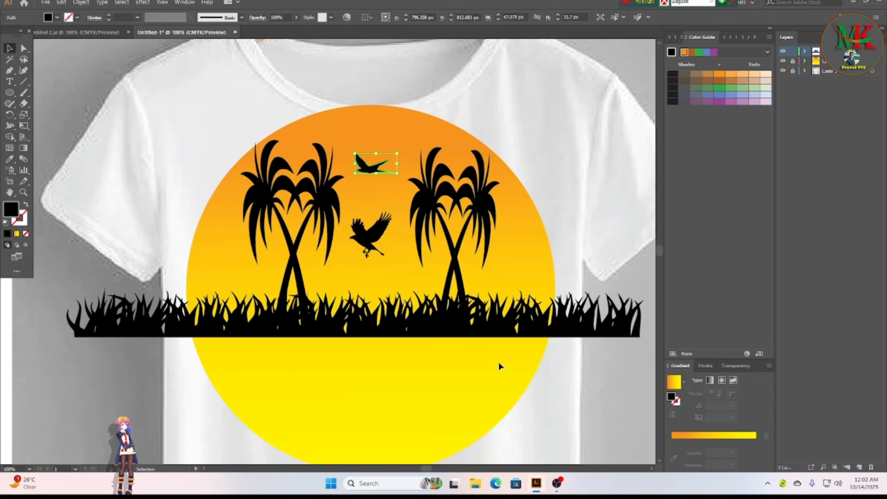
Move the lower bird slightly up and to the right between the two palm pairs.
{"action": "left_click_drag", "start_coordinate": [384, 232], "coordinate": [391, 219]}
{"action": "left_click", "coordinate": [547, 380]}
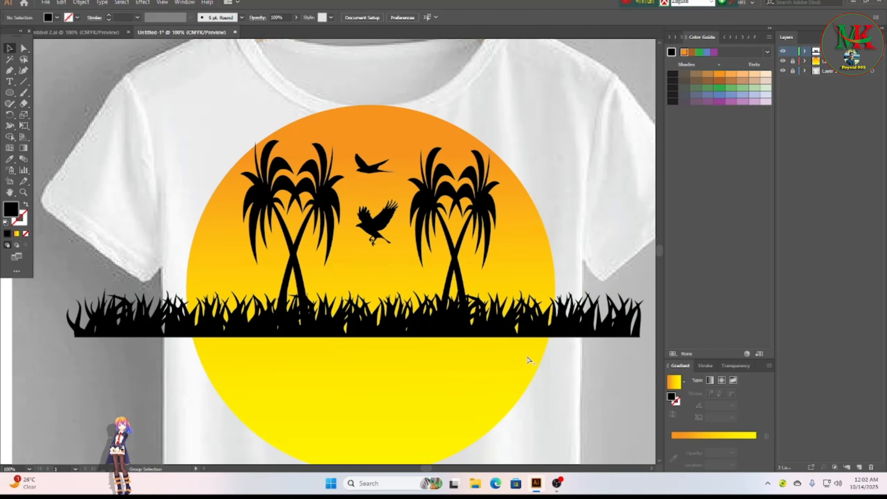
Add a new layer above the others and unlock the layer holding the gradient circle.
{"action": "scroll", "coordinate": [536, 361], "scroll_direction": "down", "scroll_amount": 2}
{"action": "scroll", "coordinate": [541, 329], "scroll_direction": "down", "scroll_amount": 1}
{"action": "scroll", "coordinate": [542, 330], "scroll_direction": "down", "scroll_amount": 1}
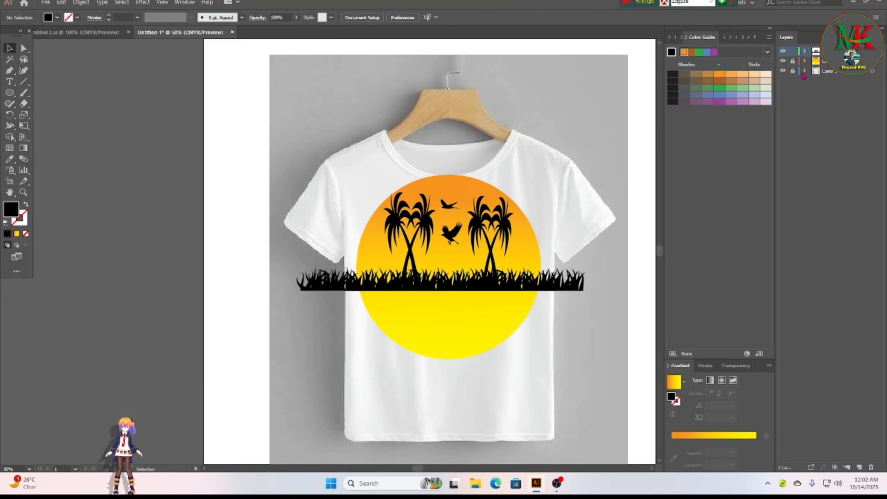
{"action": "left_click", "coordinate": [858, 467]}
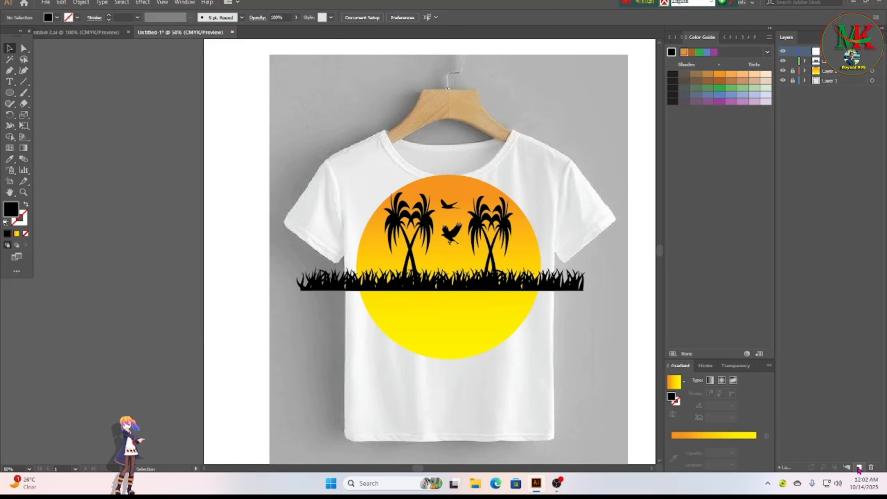
{"action": "left_click", "coordinate": [792, 62]}
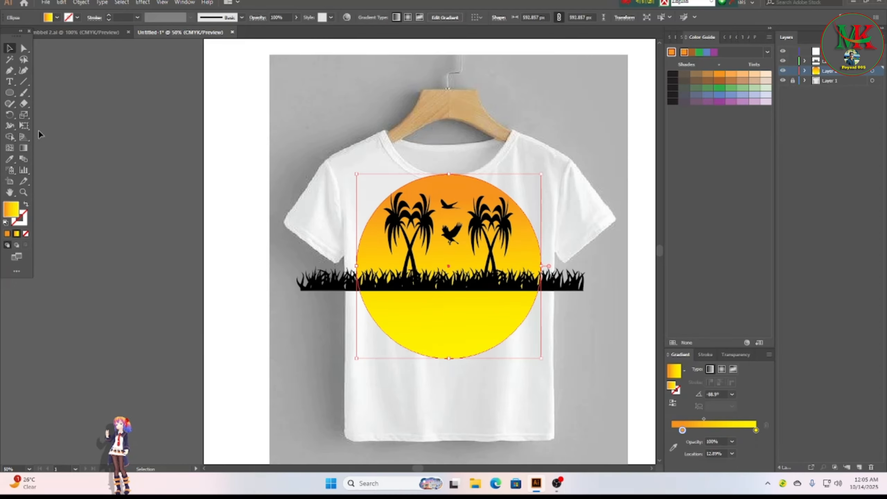
Draw a thin horizontal rectangle about 812 px wide and 12 px high to the left of the T-shirt.
{"action": "left_click", "coordinate": [38, 130]}
{"action": "left_click", "coordinate": [9, 93]}
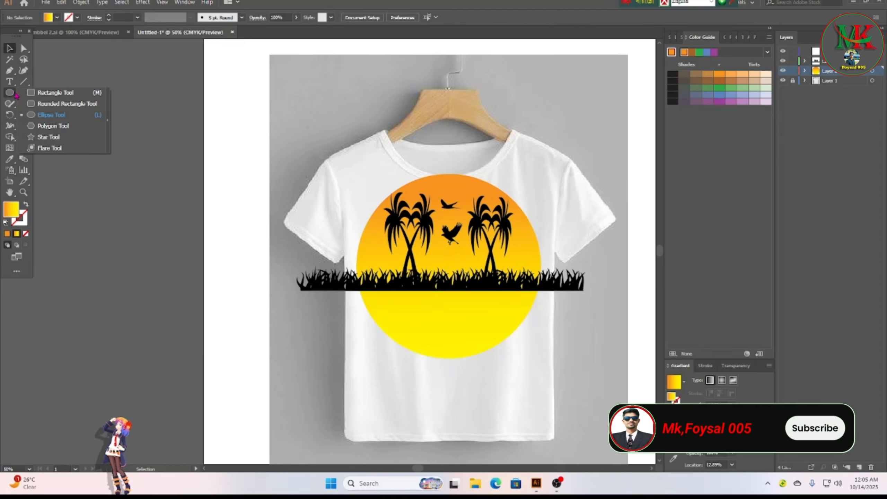
{"action": "left_click", "coordinate": [39, 92]}
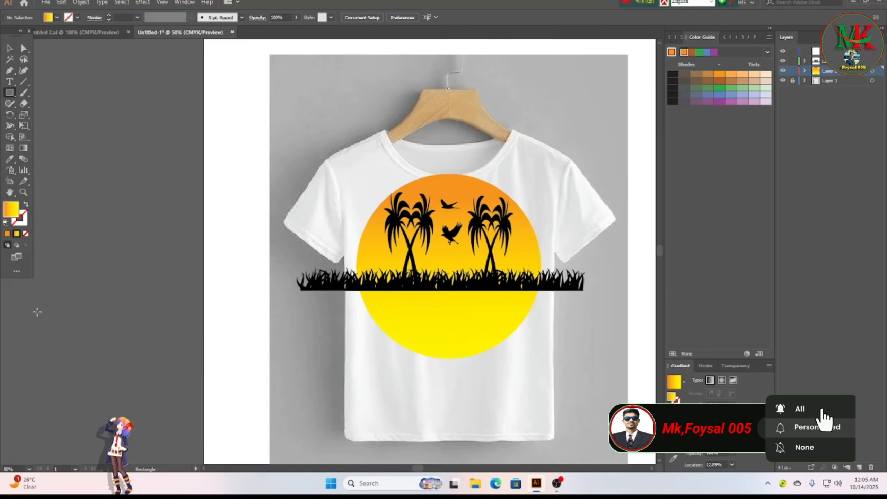
{"action": "left_click_drag", "start_coordinate": [37, 312], "coordinate": [290, 314]}
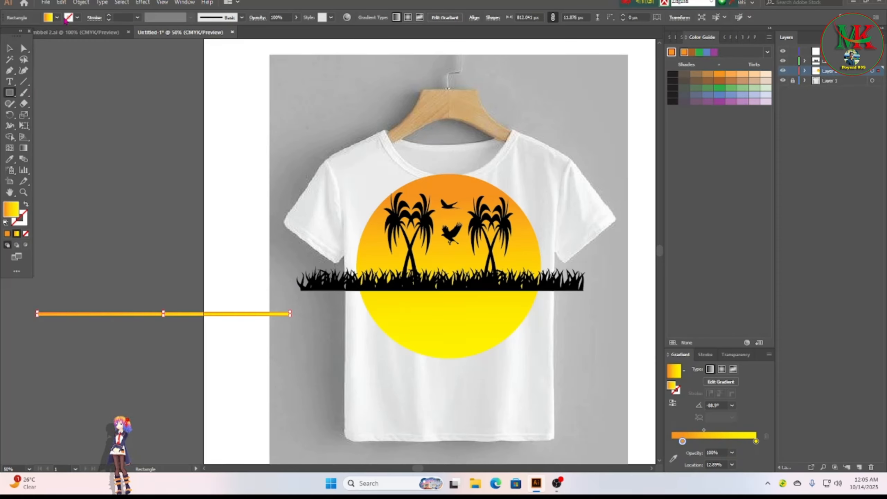
Fill the thin rectangle with solid red and deselect it.
{"action": "left_click", "coordinate": [57, 18]}
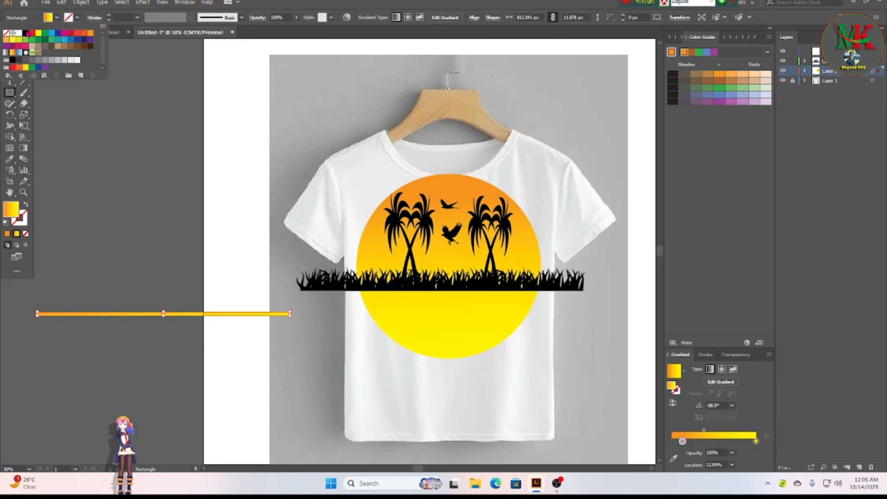
{"action": "left_click", "coordinate": [32, 34]}
{"action": "left_click", "coordinate": [210, 394]}
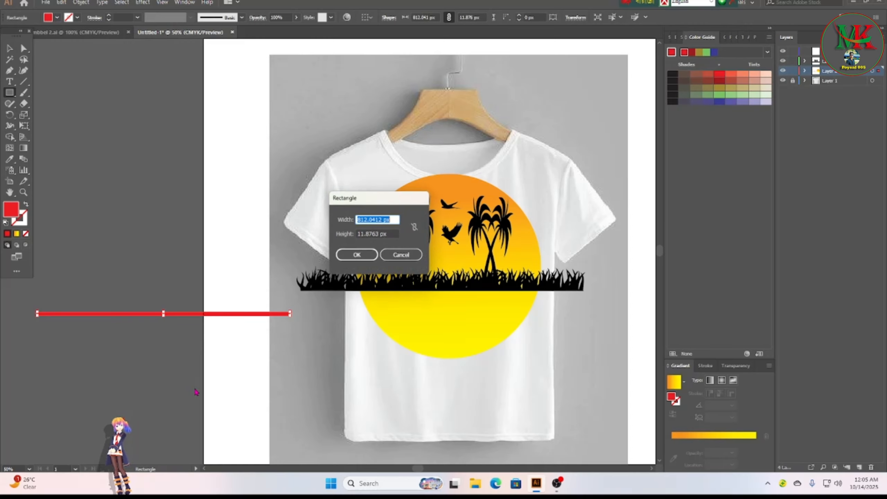
{"action": "left_click", "coordinate": [417, 254]}
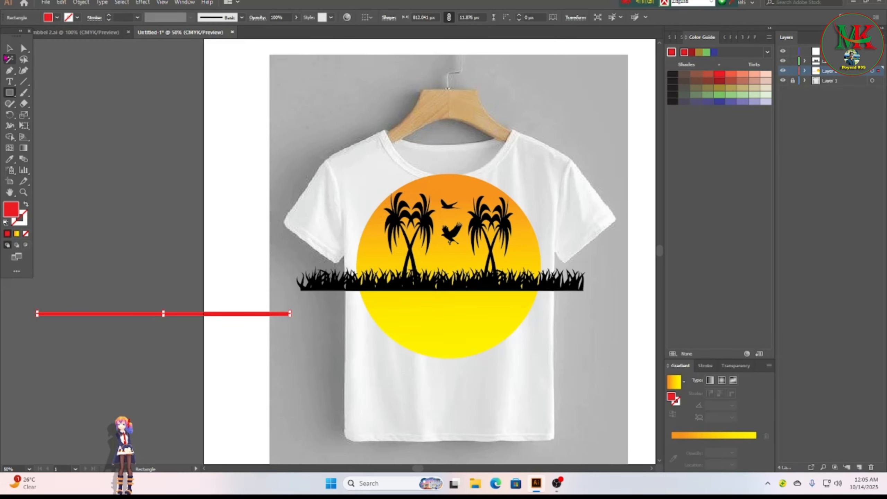
{"action": "left_click", "coordinate": [9, 49]}
{"action": "left_click", "coordinate": [133, 191]}
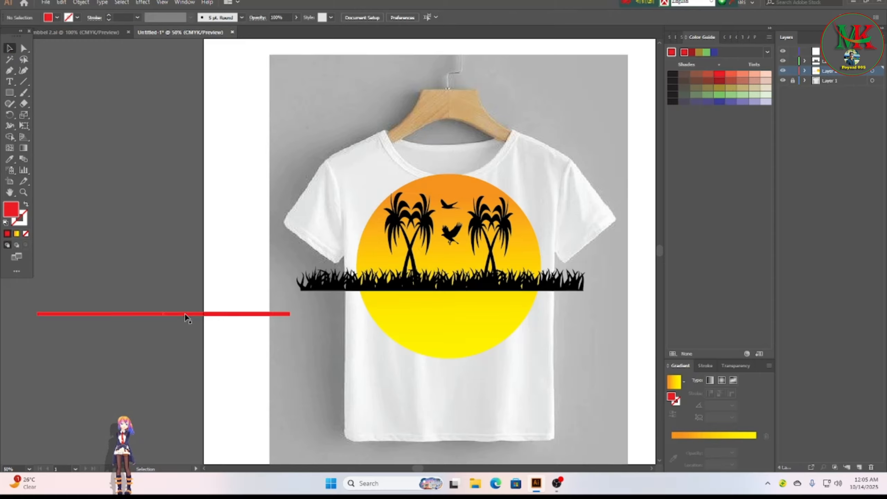
Move the red bar across the circle, directly below the grass strip.
{"action": "left_click_drag", "start_coordinate": [184, 314], "coordinate": [442, 295]}
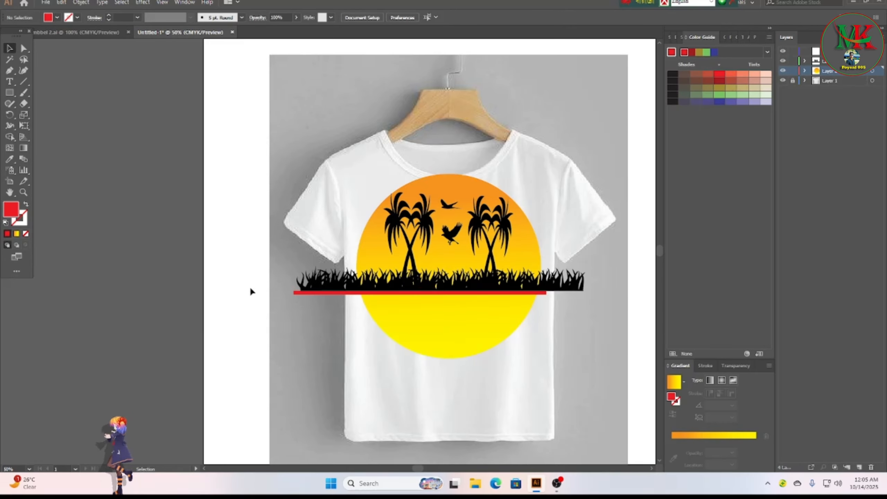
{"action": "left_click_drag", "start_coordinate": [249, 286], "coordinate": [573, 374]}
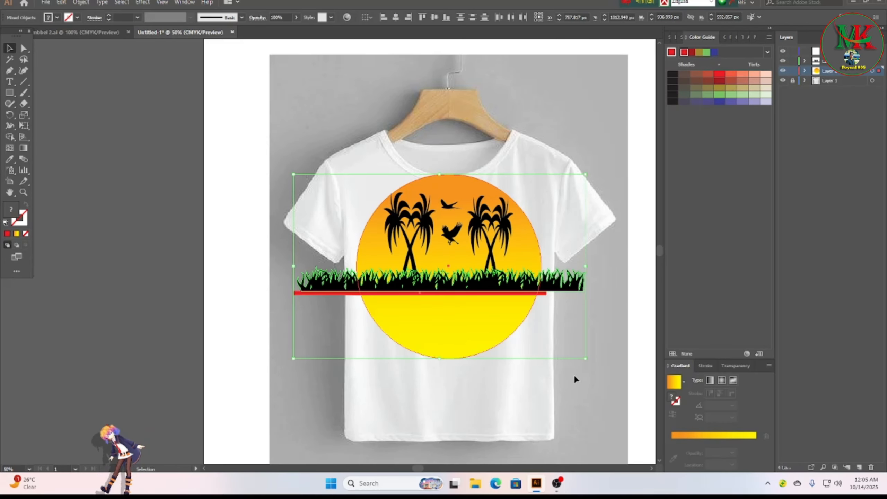
{"action": "left_click", "coordinate": [180, 327]}
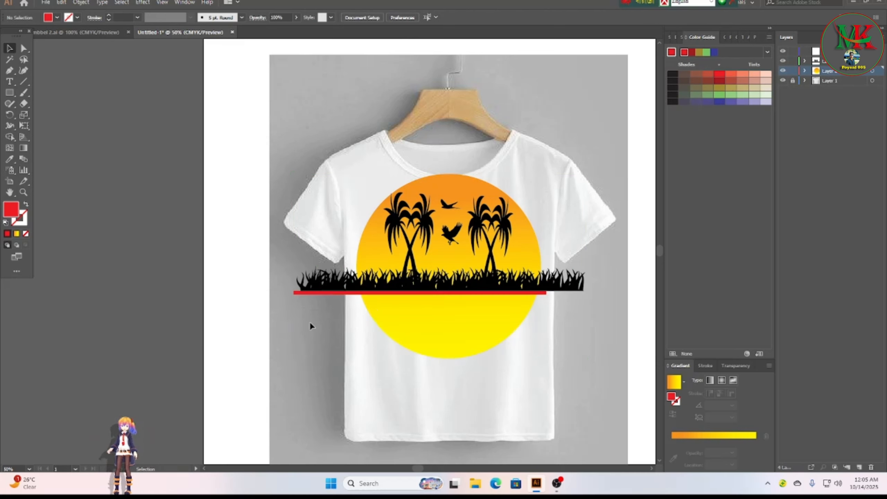
Cut the circle in two along the red bar with the Shape Builder, removing all three sections of the bar.
{"action": "left_click_drag", "start_coordinate": [436, 312], "coordinate": [575, 295]}
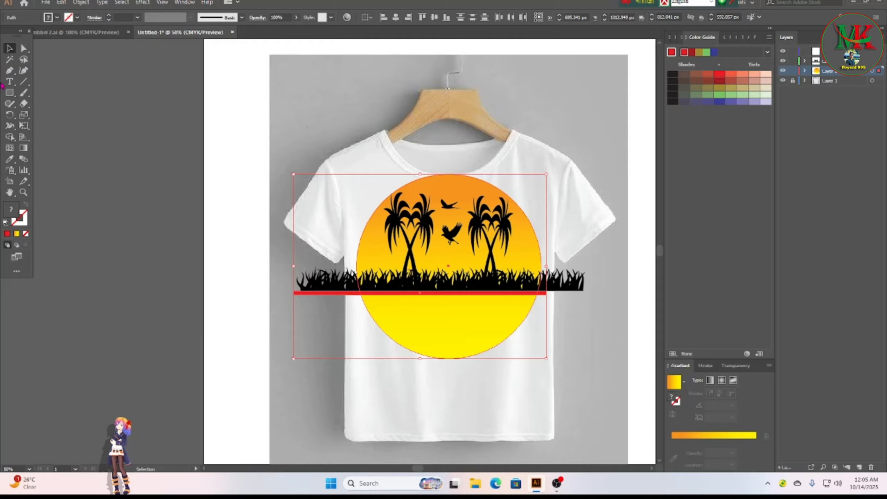
{"action": "left_click", "coordinate": [10, 138]}
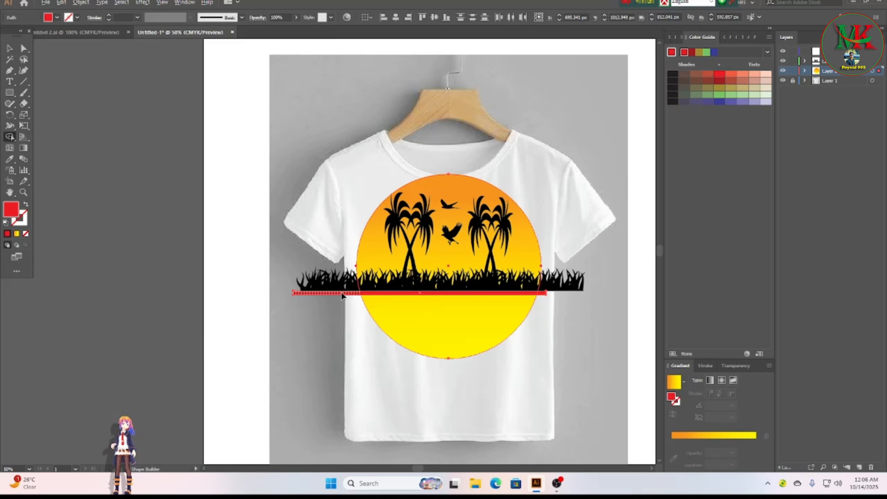
{"action": "left_click", "coordinate": [350, 295], "text": "alt"}
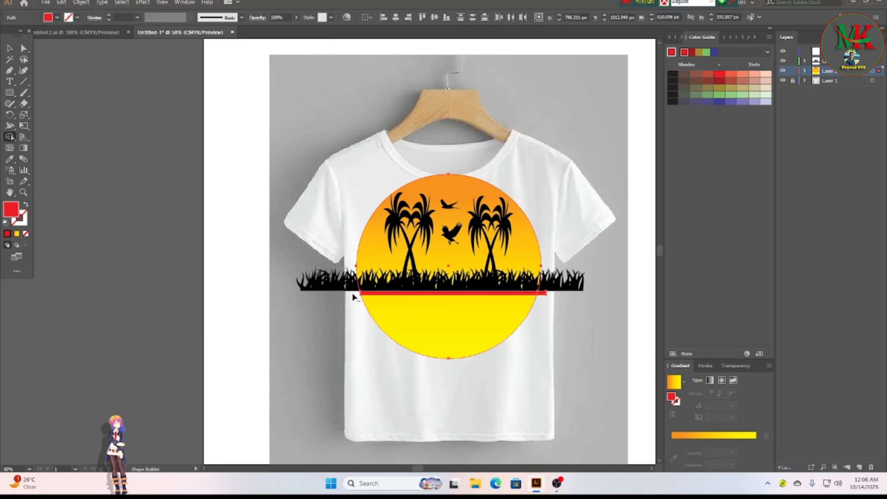
{"action": "left_click", "coordinate": [374, 294], "text": "alt"}
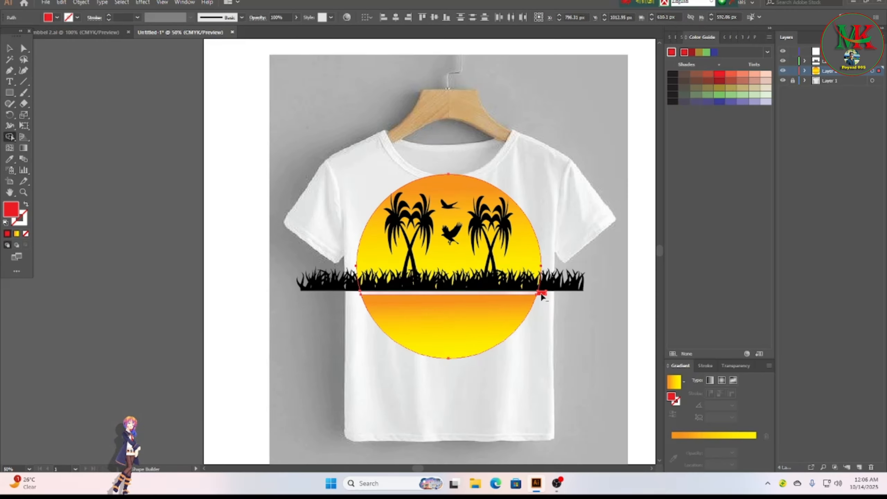
{"action": "left_click", "coordinate": [542, 295], "text": "alt"}
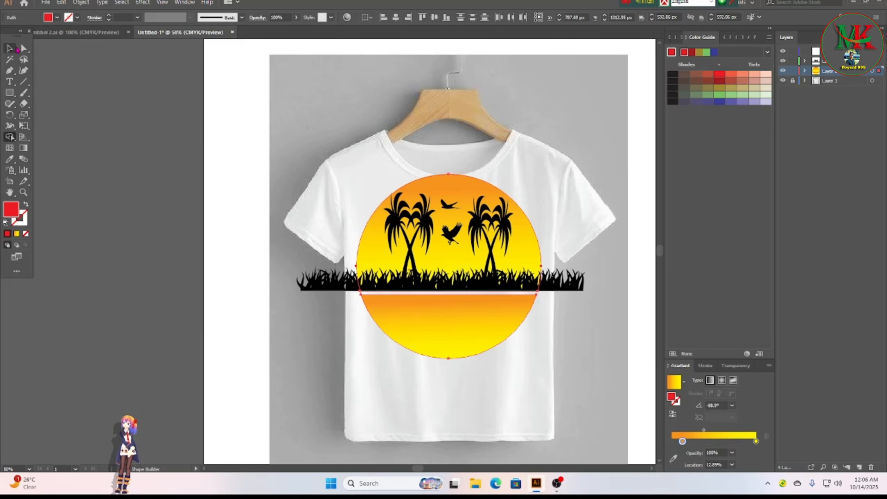
{"action": "left_click", "coordinate": [9, 49]}
{"action": "left_click", "coordinate": [419, 398]}
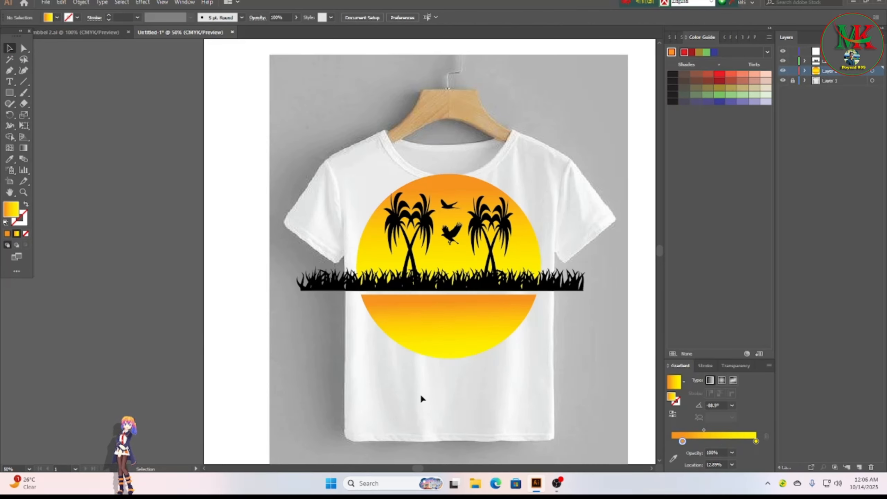
Move the lower circle segment off the T-shirt to the area beside the artboard's left edge.
{"action": "left_click", "coordinate": [438, 328]}
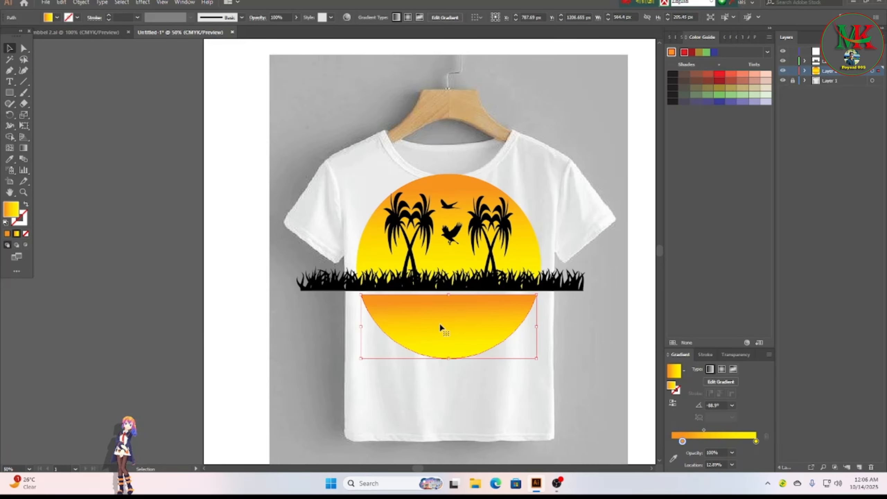
{"action": "left_click_drag", "start_coordinate": [439, 327], "coordinate": [220, 346]}
{"action": "left_click_drag", "start_coordinate": [166, 343], "coordinate": [184, 335]}
{"action": "left_click", "coordinate": [151, 191]}
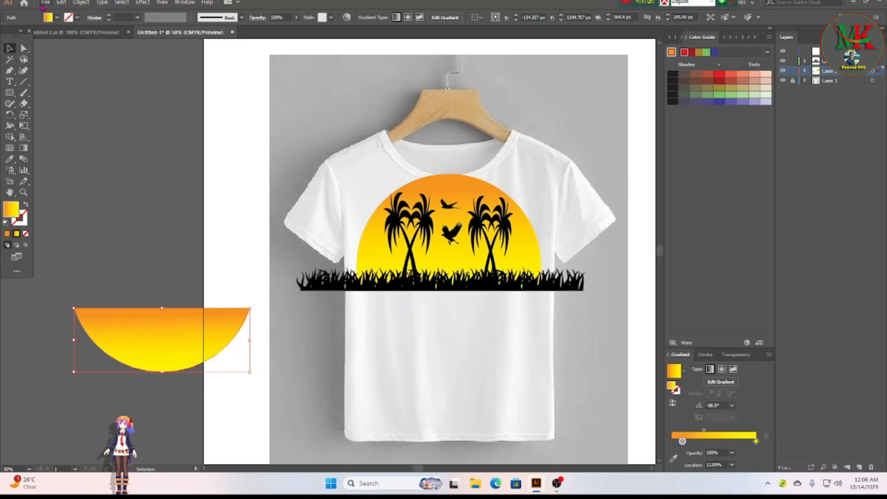
{"action": "left_click", "coordinate": [45, 3]}
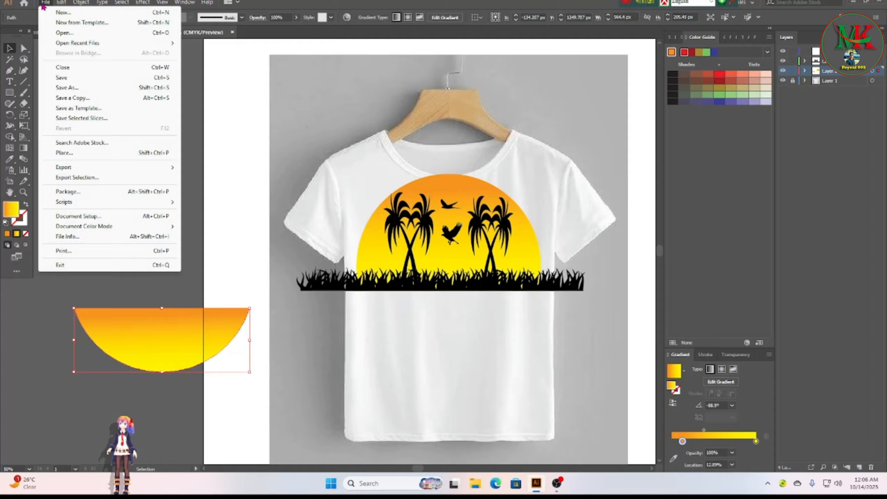
{"action": "left_click", "coordinate": [180, 282]}
Replace the gradient of the detached circle segment with a solid red fill.
{"action": "left_click", "coordinate": [159, 325]}
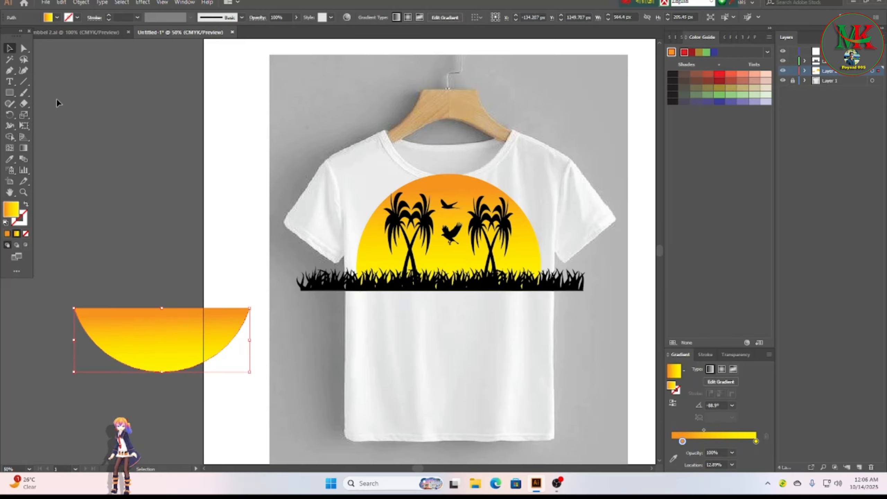
{"action": "left_click", "coordinate": [56, 18]}
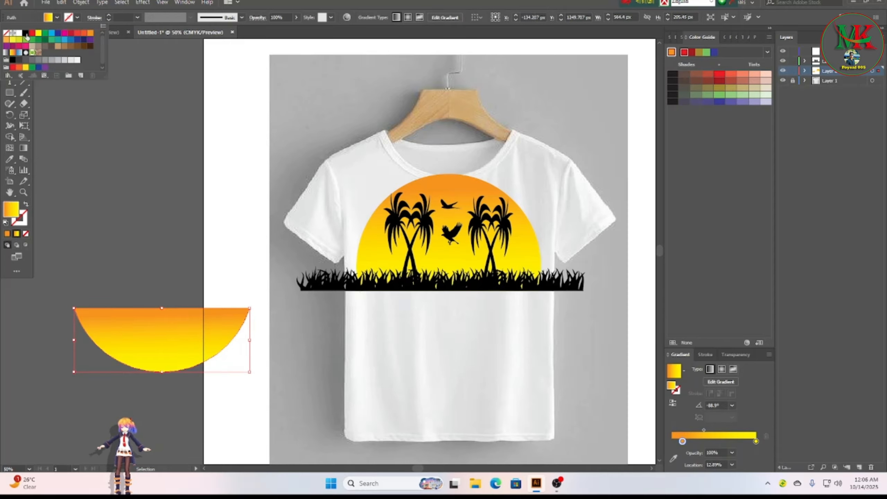
{"action": "left_click", "coordinate": [32, 33]}
{"action": "left_click", "coordinate": [152, 228]}
{"action": "left_click", "coordinate": [133, 204]}
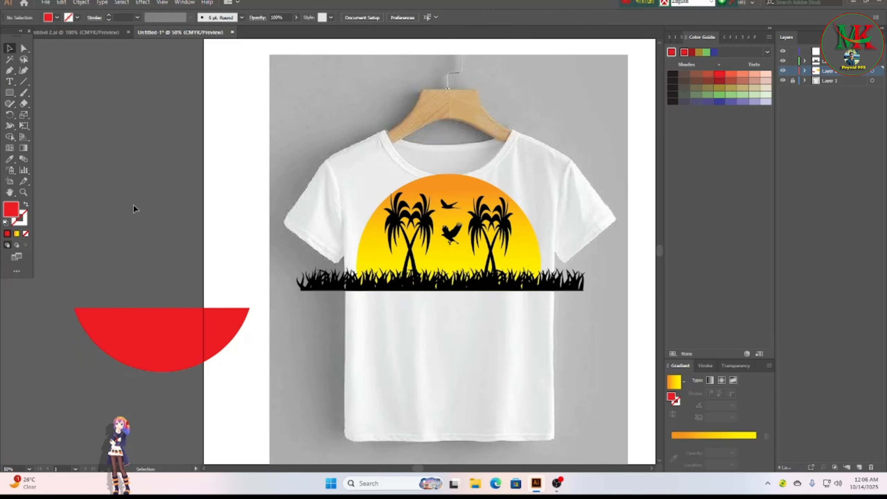
Place the Summer_Background_23 image from the icon 2 folder above the red segment, about 392 px wide.
{"action": "left_click", "coordinate": [45, 2]}
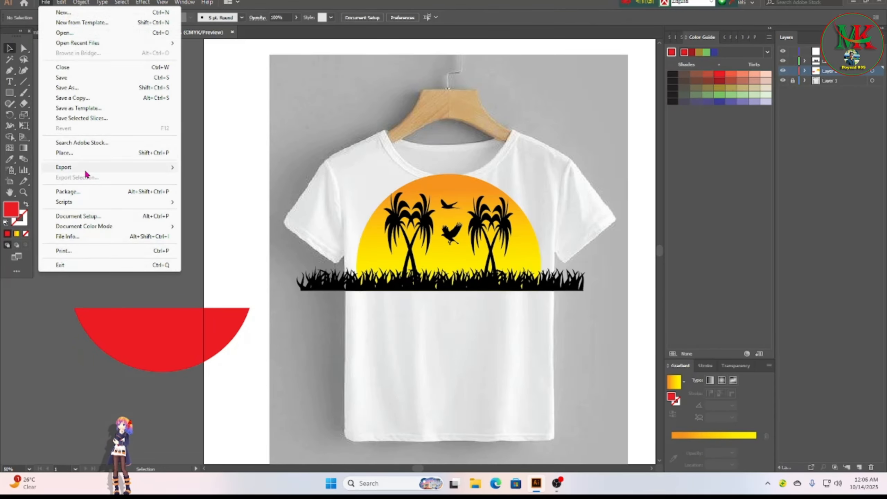
{"action": "left_click", "coordinate": [80, 153]}
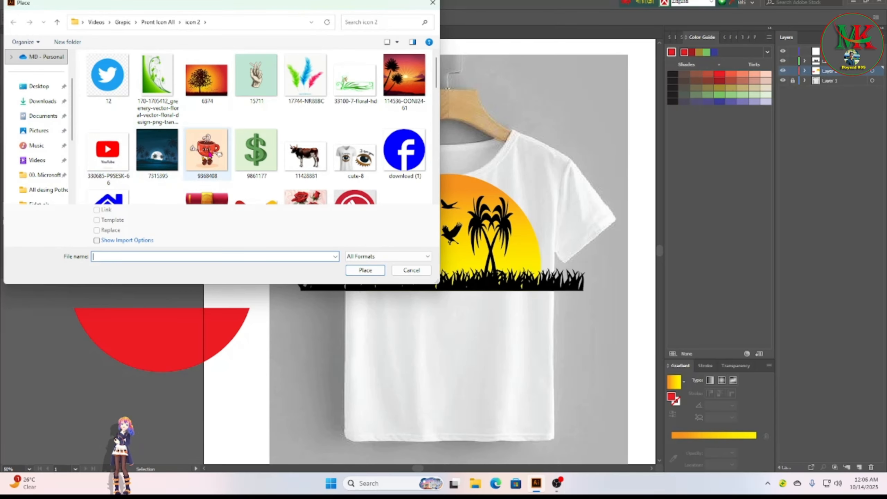
{"action": "scroll", "coordinate": [235, 149], "scroll_direction": "down", "scroll_amount": 5}
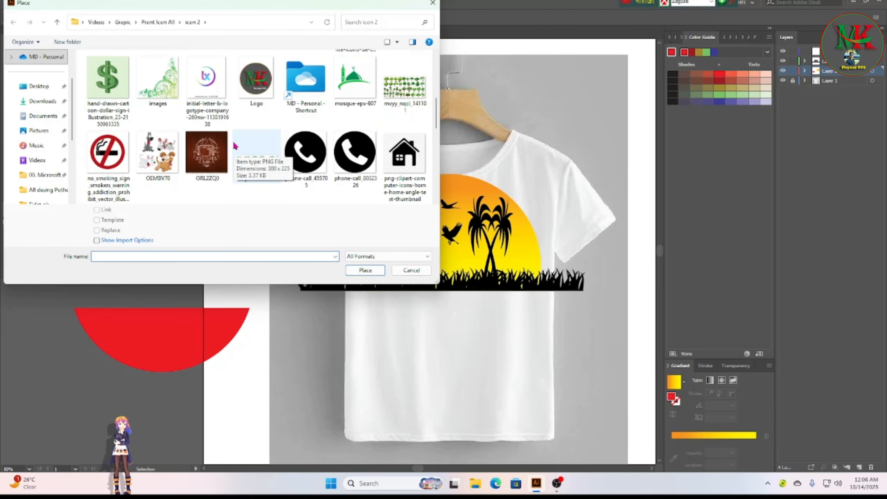
{"action": "scroll", "coordinate": [317, 89], "scroll_direction": "down", "scroll_amount": 3}
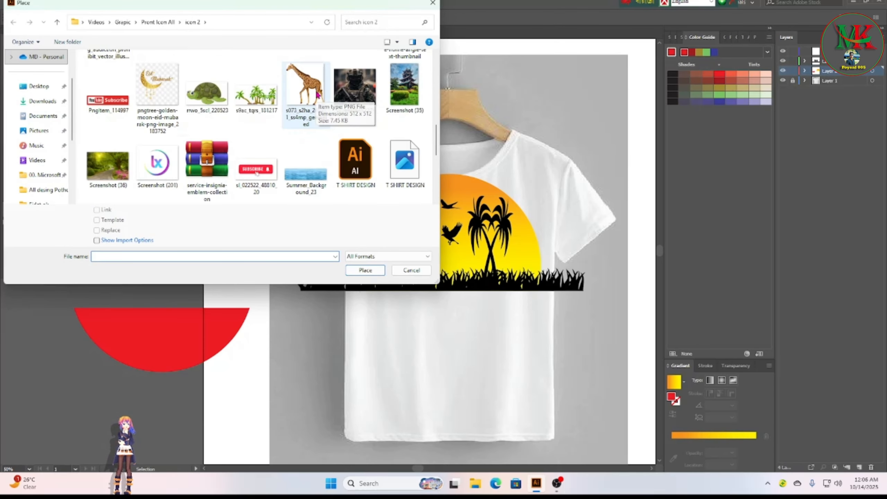
{"action": "left_click", "coordinate": [310, 176]}
{"action": "left_click", "coordinate": [364, 271]}
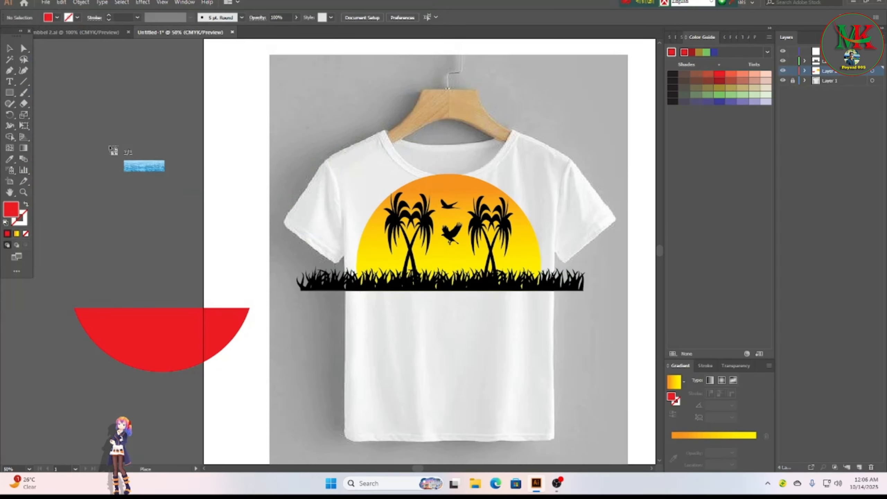
{"action": "left_click_drag", "start_coordinate": [97, 148], "coordinate": [220, 199]}
Arrange the water image just above the red segment and enlarge it to about 661 × 332 px.
{"action": "left_click_drag", "start_coordinate": [177, 179], "coordinate": [166, 270]}
{"action": "left_click_drag", "start_coordinate": [171, 334], "coordinate": [138, 331]}
{"action": "left_click", "coordinate": [134, 246]}
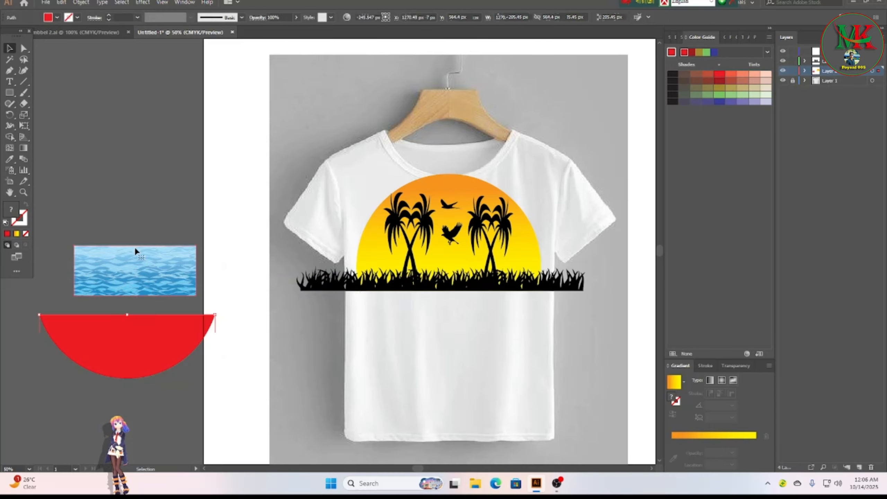
{"action": "left_click_drag", "start_coordinate": [134, 246], "coordinate": [143, 230]}
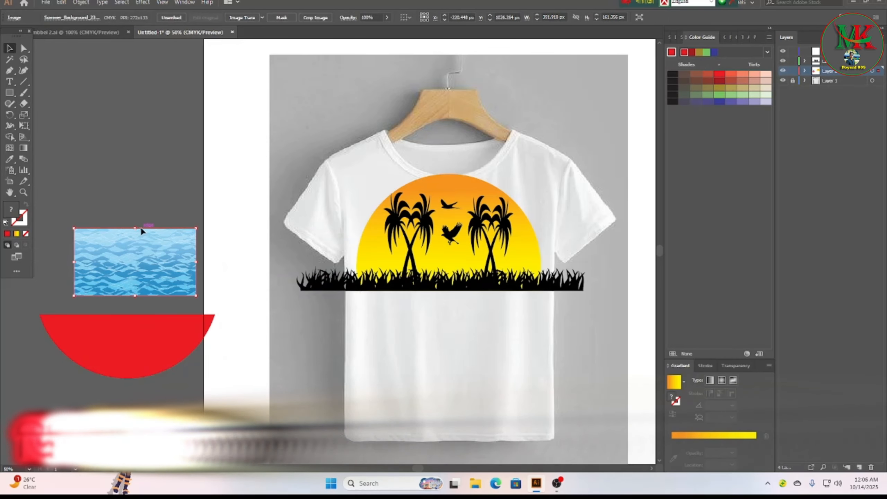
{"action": "left_click_drag", "start_coordinate": [198, 227], "coordinate": [159, 248]}
{"action": "left_click", "coordinate": [126, 343]}
{"action": "left_click", "coordinate": [219, 244]}
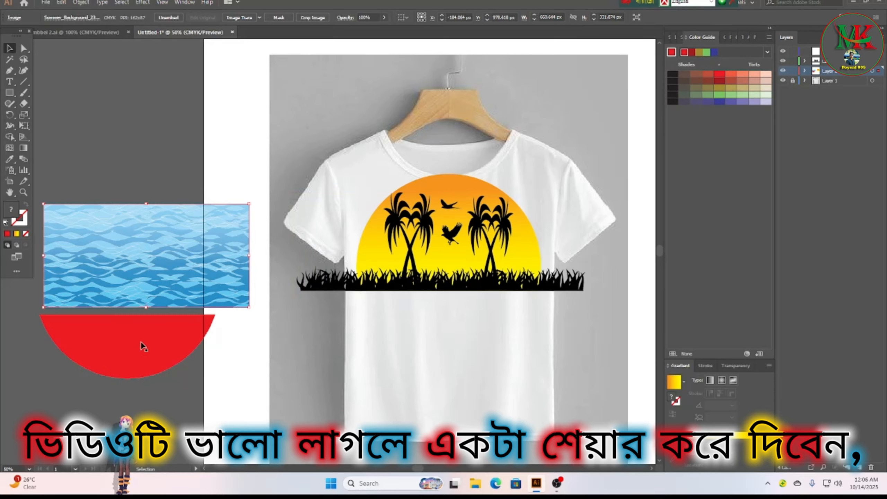
Move the red segment up so that it lies entirely within the water image's area.
{"action": "left_click", "coordinate": [125, 367]}
{"action": "left_click_drag", "start_coordinate": [129, 351], "coordinate": [138, 276]}
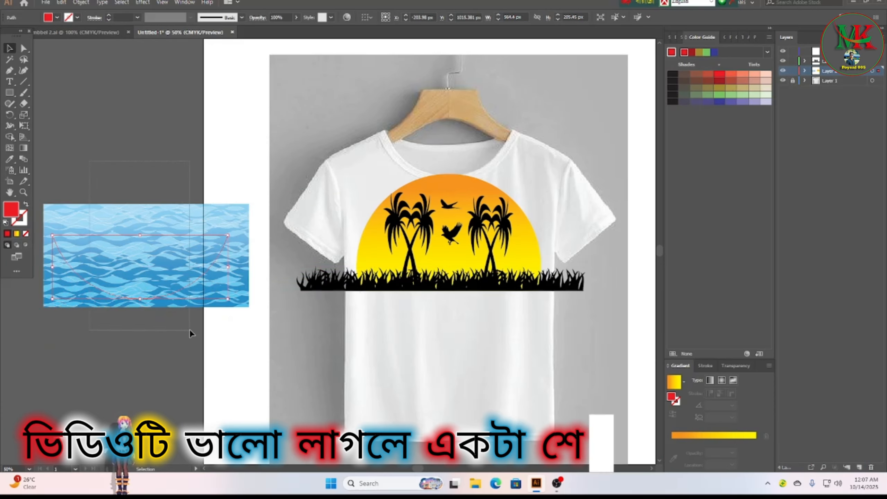
Try to clip the water image to the shape of the red segment.
{"action": "left_click_drag", "start_coordinate": [189, 328], "coordinate": [159, 288]}
{"action": "right_click", "coordinate": [148, 254]}
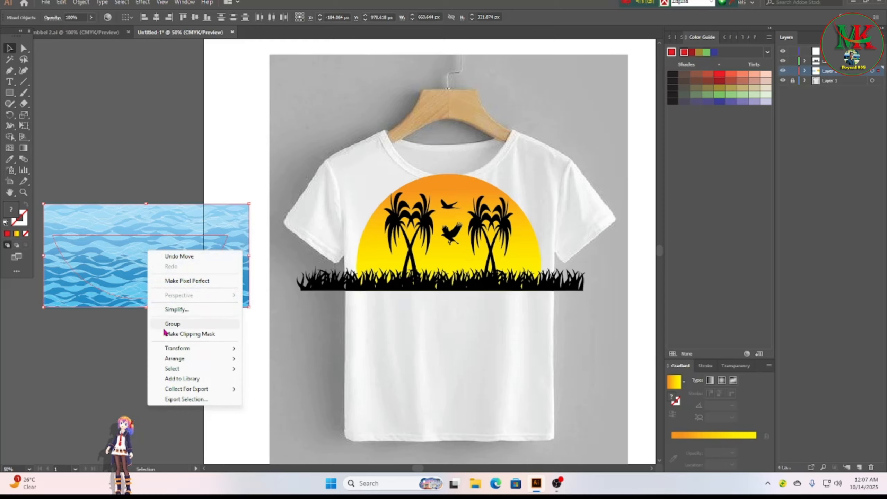
{"action": "left_click", "coordinate": [207, 335]}
{"action": "left_click", "coordinate": [532, 250]}
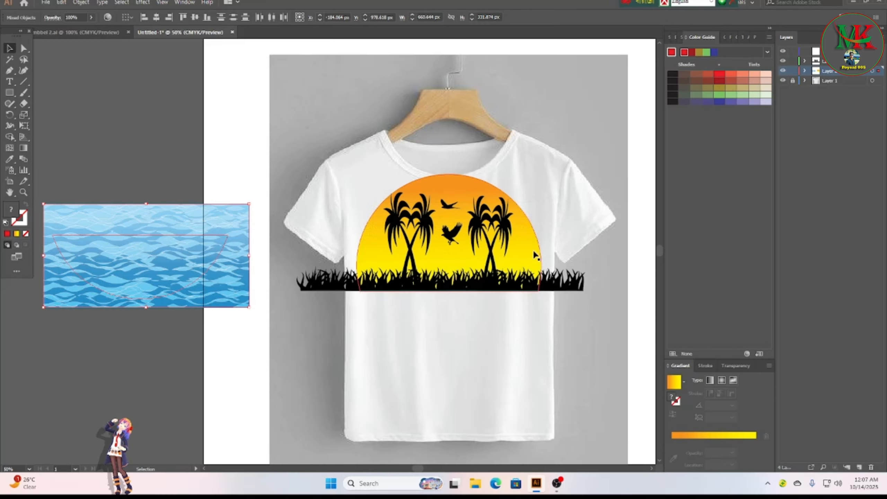
{"action": "left_click", "coordinate": [148, 340]}
Bring the red segment to the front and position it entirely within the area of the water image.
{"action": "left_click_drag", "start_coordinate": [168, 248], "coordinate": [175, 229]}
{"action": "right_click", "coordinate": [174, 241]}
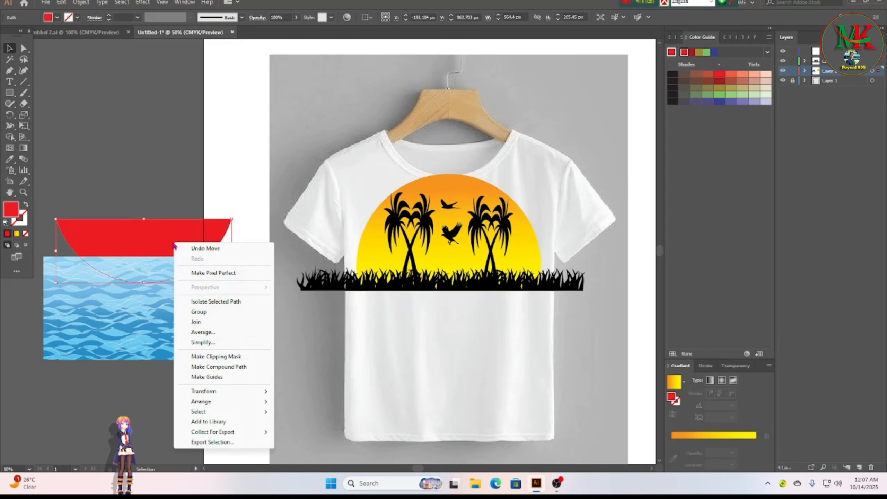
{"action": "mouse_move", "coordinate": [216, 402]}
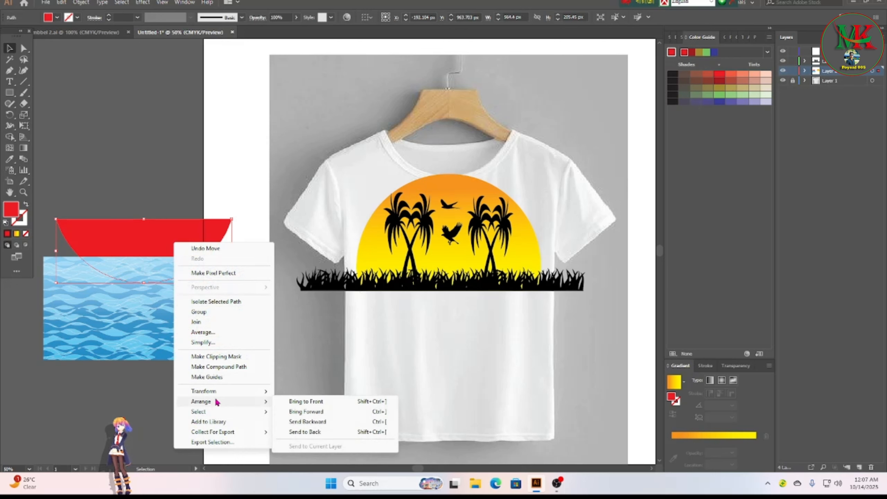
{"action": "left_click", "coordinate": [309, 405]}
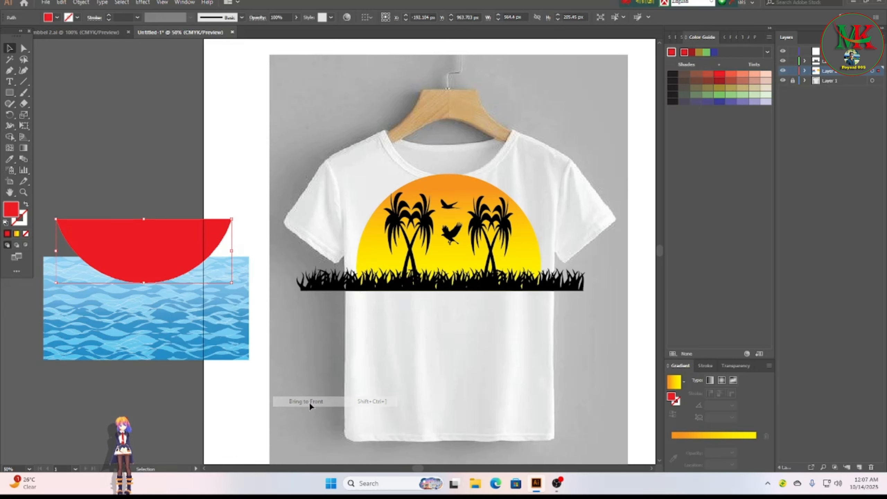
{"action": "left_click_drag", "start_coordinate": [149, 243], "coordinate": [145, 296]}
Clip the water image to the red segment and place it directly below the grass to complete the circle.
{"action": "left_click_drag", "start_coordinate": [121, 204], "coordinate": [177, 373]}
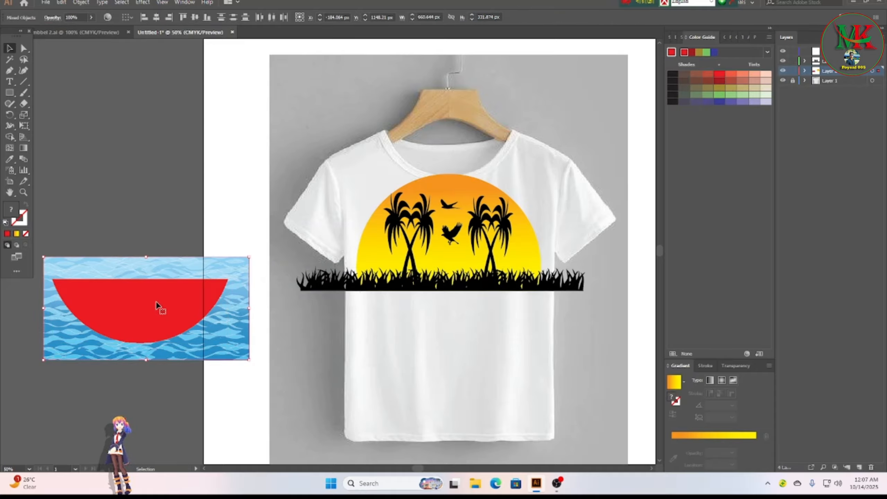
{"action": "right_click", "coordinate": [156, 301]}
{"action": "left_click", "coordinate": [204, 384]}
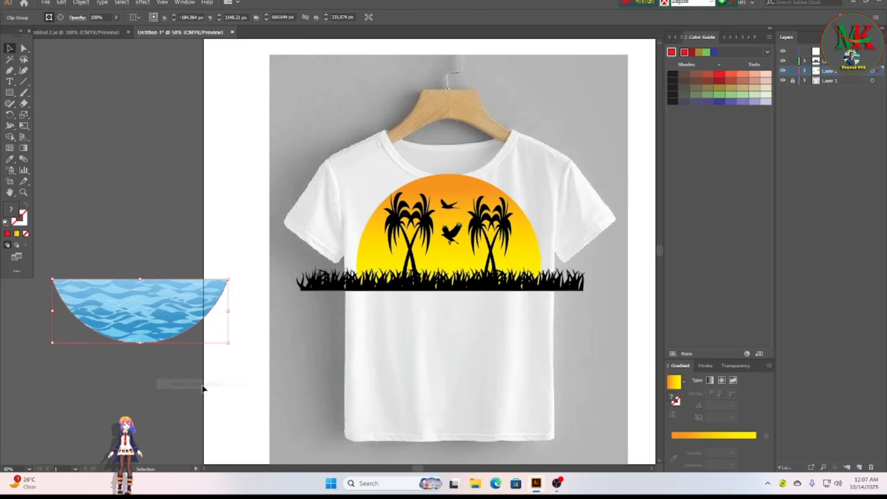
{"action": "left_click", "coordinate": [153, 196]}
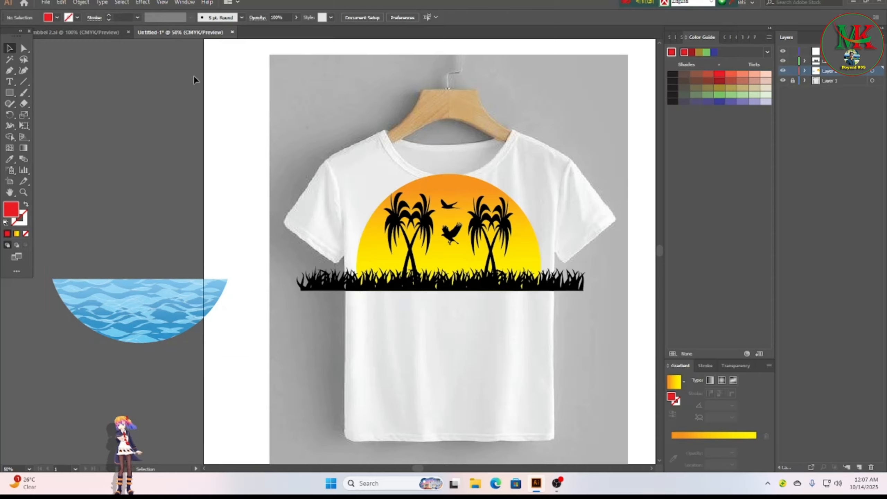
{"action": "left_click_drag", "start_coordinate": [130, 316], "coordinate": [439, 327]}
{"action": "left_click", "coordinate": [291, 364]}
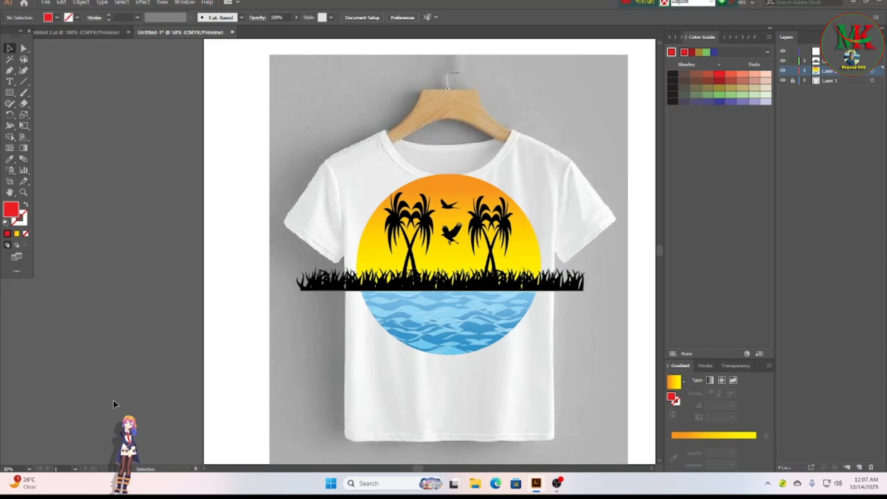
Lock all layers except the one containing the grass.
{"action": "left_click", "coordinate": [793, 72]}
{"action": "left_click", "coordinate": [794, 61]}
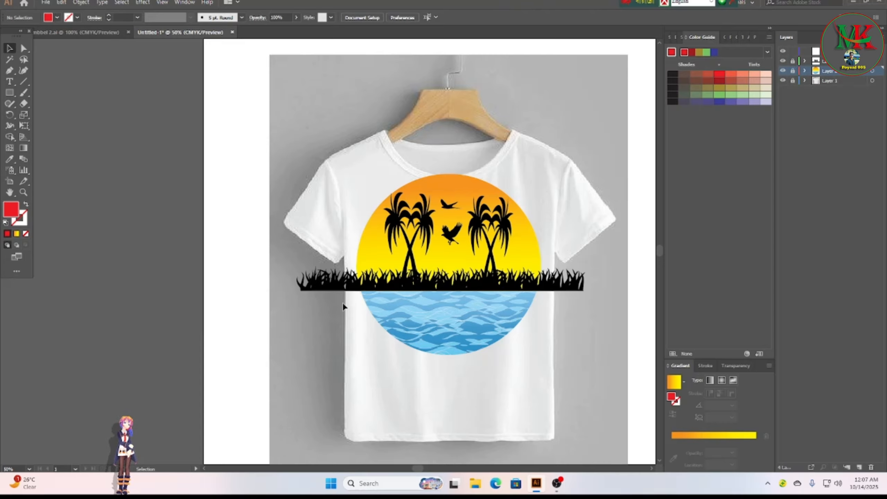
{"action": "left_click", "coordinate": [792, 52]}
{"action": "left_click", "coordinate": [793, 61]}
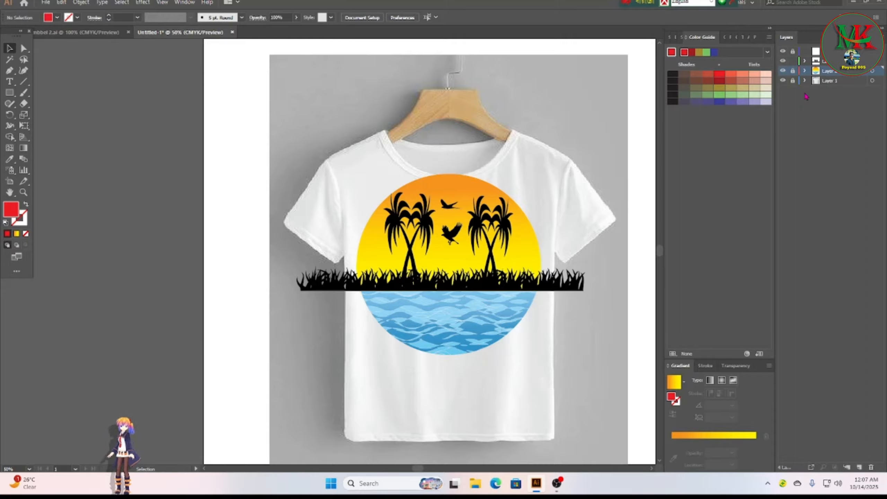
Select the grass strip across the circle and activate the Eraser tool.
{"action": "left_click", "coordinate": [348, 290]}
{"action": "left_click", "coordinate": [521, 313]}
{"action": "scroll", "coordinate": [520, 313], "scroll_direction": "up", "scroll_amount": 2}
{"action": "scroll", "coordinate": [273, 283], "scroll_direction": "up", "scroll_amount": 1}
{"action": "left_click", "coordinate": [197, 289]}
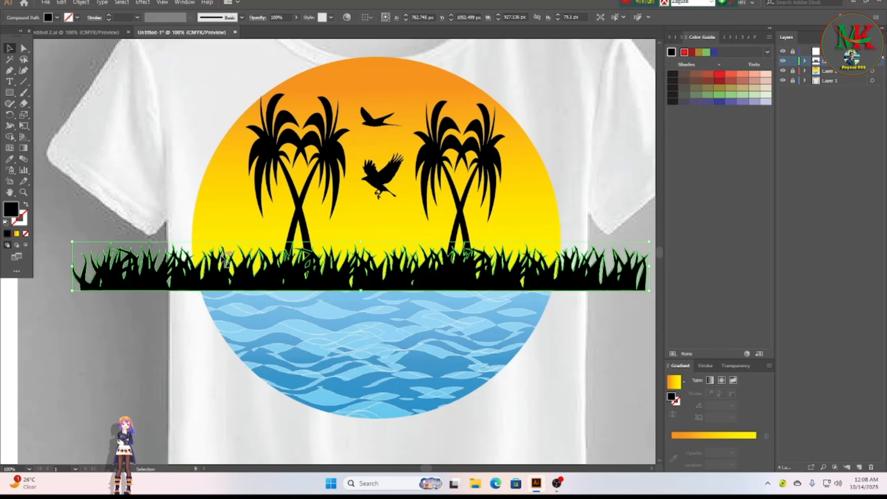
{"action": "left_click_drag", "start_coordinate": [222, 255], "coordinate": [221, 252]}
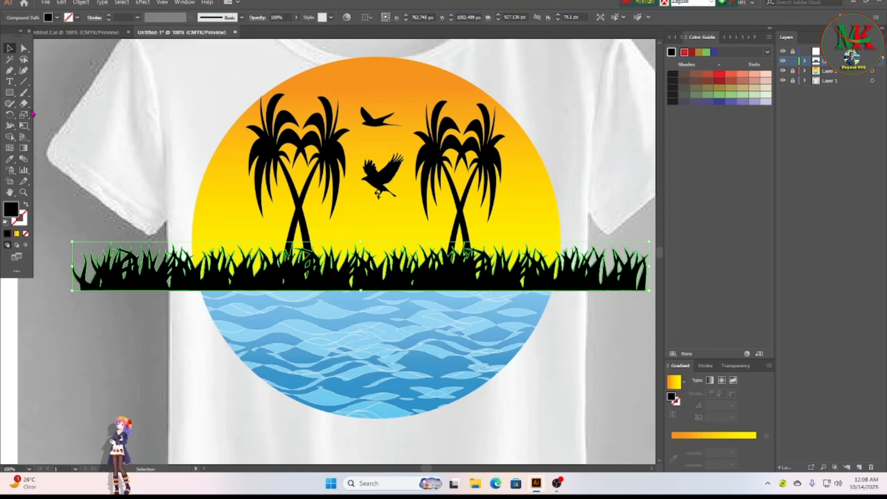
{"action": "left_click", "coordinate": [24, 105]}
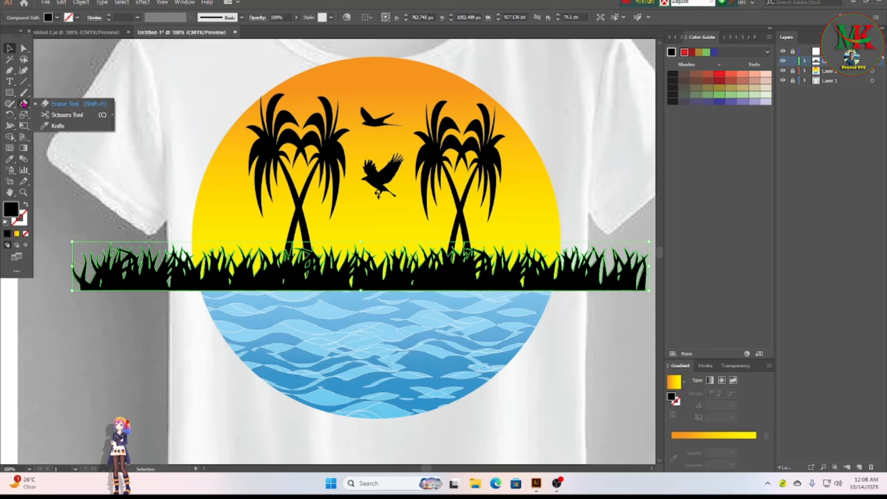
{"action": "left_click", "coordinate": [65, 103]}
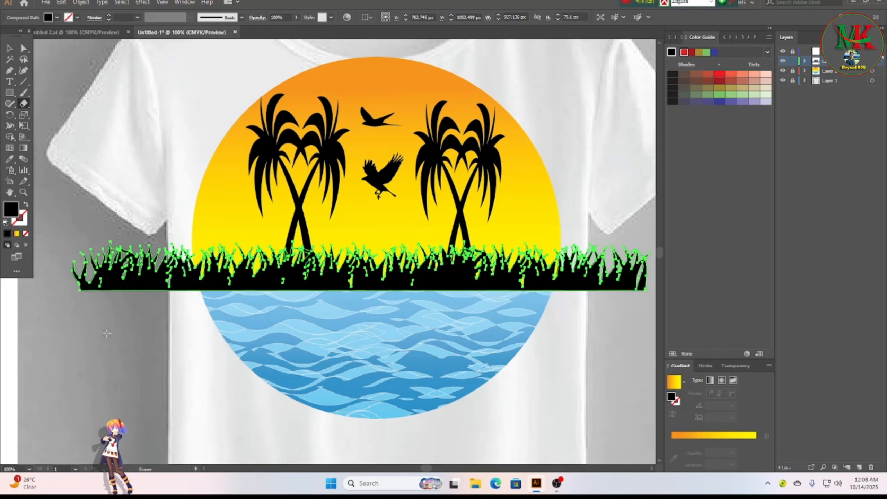
{"action": "left_click_drag", "start_coordinate": [154, 185], "coordinate": [213, 316]}
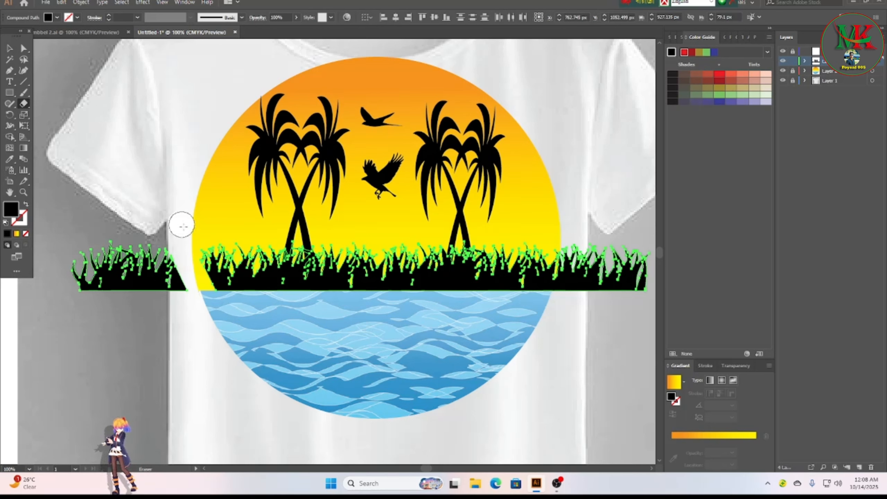
{"action": "mouse_move", "coordinate": [180, 223]}
{"action": "left_mouse_down"}
{"action": "mouse_move", "coordinate": [241, 285]}
{"action": "mouse_move", "coordinate": [249, 318]}
{"action": "left_mouse_up"}
{"action": "left_click_drag", "start_coordinate": [293, 278], "coordinate": [185, 305]}
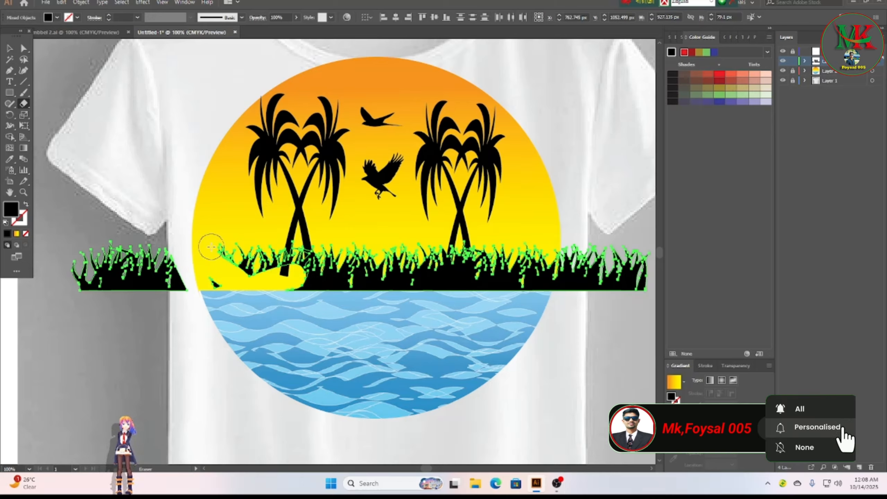
{"action": "key", "text": "ctrl+z"}
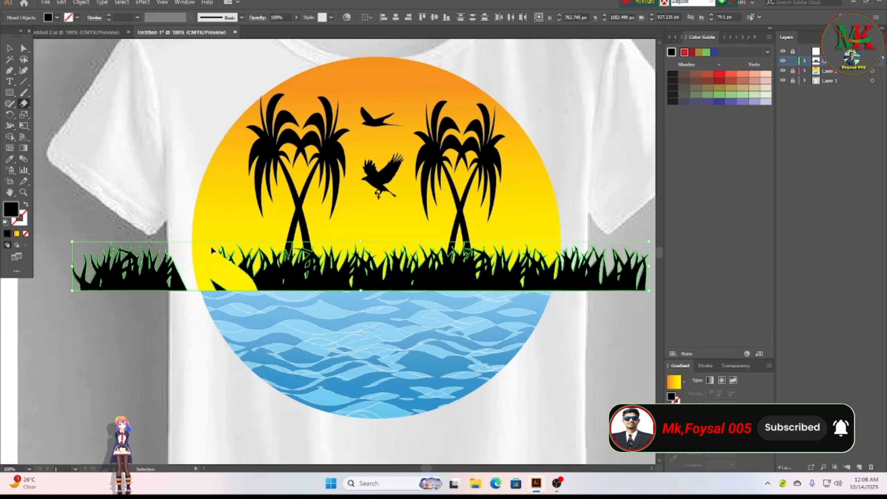
{"action": "key", "text": "ctrl+z"}
{"action": "key", "text": "ctrl+z"}
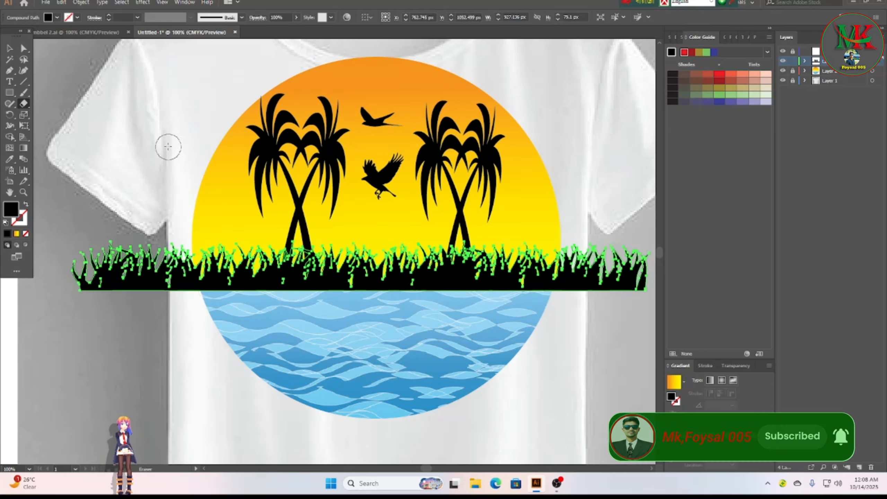
Erase the grass that extends beyond the circle on both sides, then deselect it.
{"action": "left_click_drag", "start_coordinate": [174, 239], "coordinate": [188, 296]}
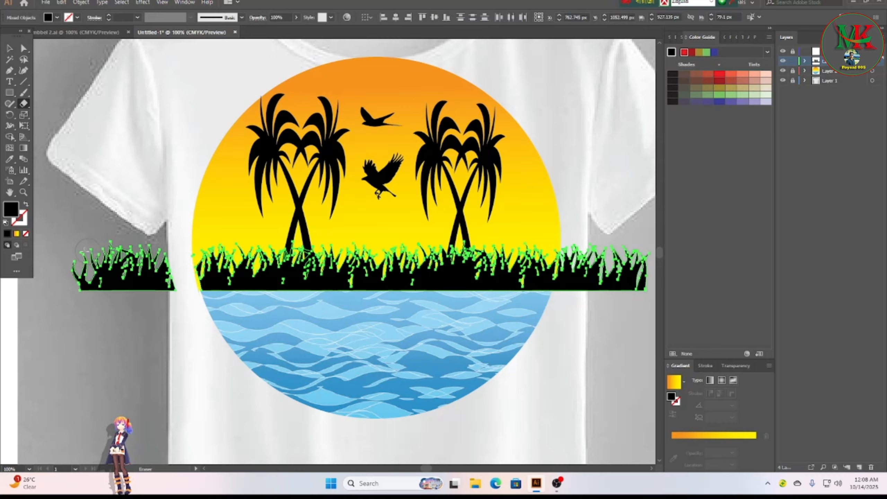
{"action": "mouse_move", "coordinate": [76, 250]}
{"action": "left_mouse_down"}
{"action": "mouse_move", "coordinate": [136, 249]}
{"action": "mouse_move", "coordinate": [149, 275]}
{"action": "mouse_move", "coordinate": [161, 246]}
{"action": "mouse_move", "coordinate": [166, 290]}
{"action": "mouse_move", "coordinate": [149, 248]}
{"action": "mouse_move", "coordinate": [120, 280]}
{"action": "mouse_move", "coordinate": [138, 293]}
{"action": "mouse_move", "coordinate": [100, 272]}
{"action": "mouse_move", "coordinate": [113, 260]}
{"action": "mouse_move", "coordinate": [85, 257]}
{"action": "mouse_move", "coordinate": [78, 274]}
{"action": "mouse_move", "coordinate": [100, 310]}
{"action": "mouse_move", "coordinate": [129, 292]}
{"action": "left_mouse_up"}
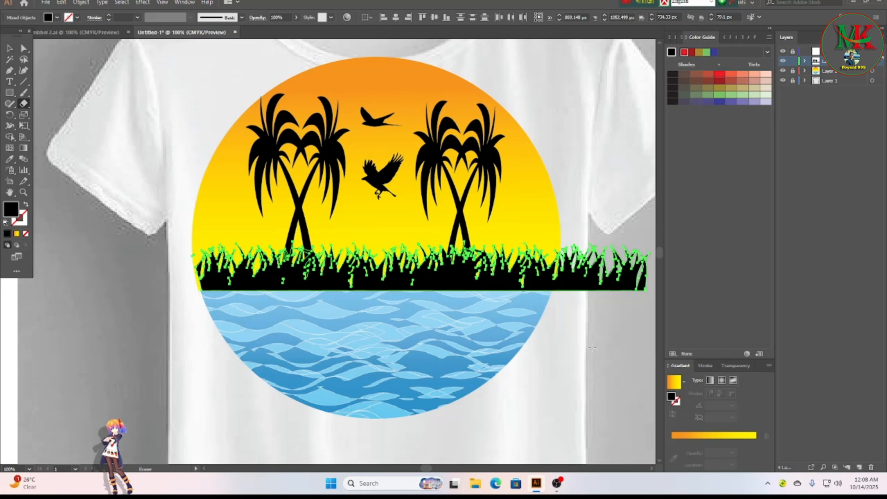
{"action": "left_click_drag", "start_coordinate": [573, 244], "coordinate": [562, 302]}
{"action": "mouse_move", "coordinate": [606, 212]}
{"action": "left_mouse_down"}
{"action": "mouse_move", "coordinate": [580, 289]}
{"action": "mouse_move", "coordinate": [587, 300]}
{"action": "mouse_move", "coordinate": [628, 303]}
{"action": "mouse_move", "coordinate": [634, 318]}
{"action": "mouse_move", "coordinate": [612, 291]}
{"action": "mouse_move", "coordinate": [622, 271]}
{"action": "left_mouse_up"}
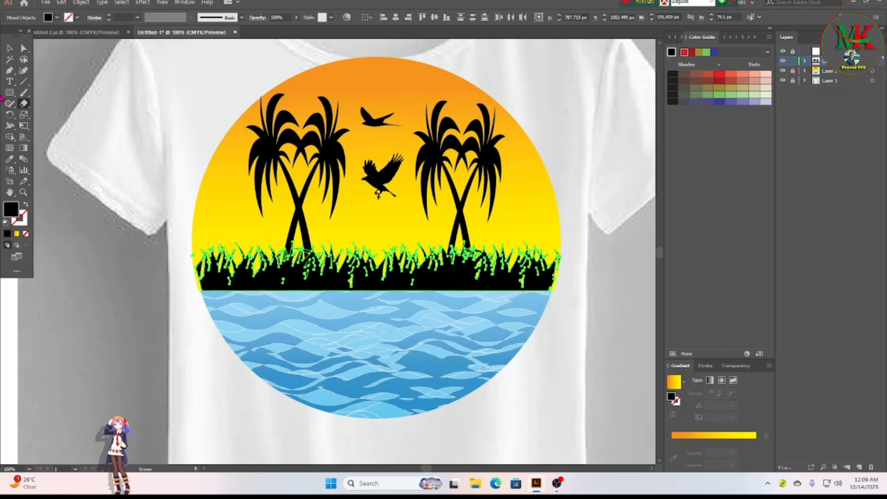
{"action": "left_click", "coordinate": [9, 50]}
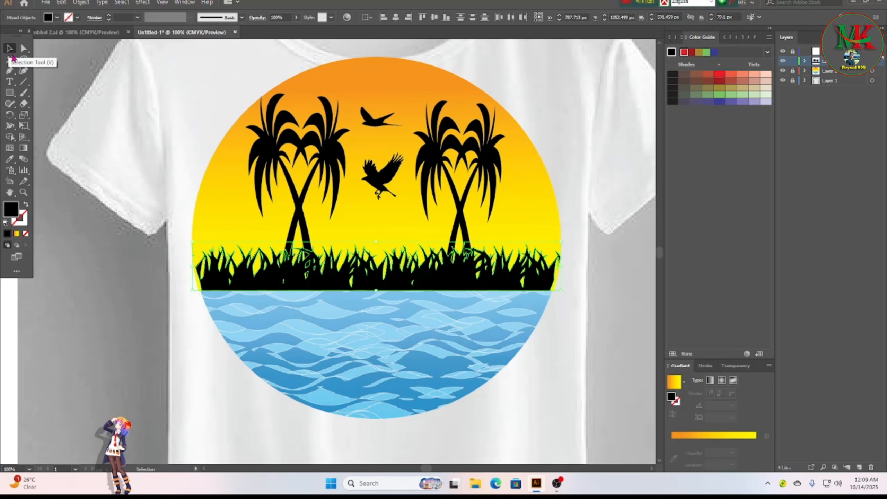
{"action": "left_click", "coordinate": [317, 359]}
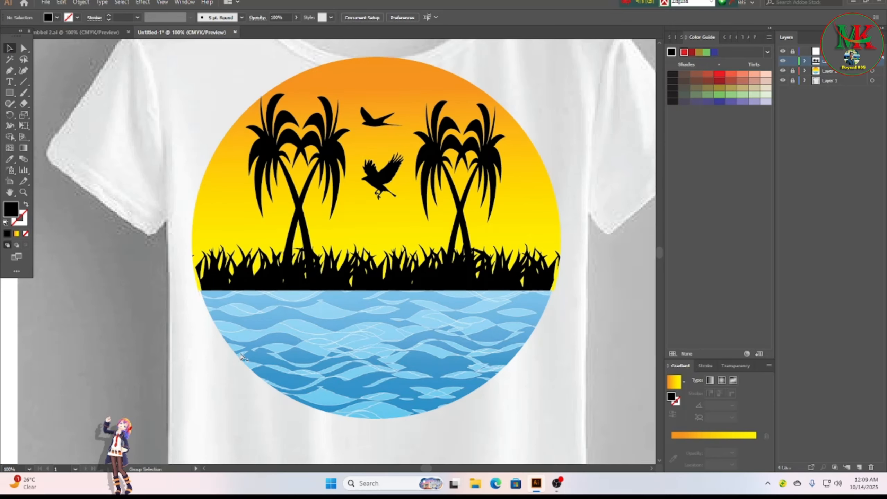
Stretch the left end of the grass out to the circle's left edge, making it about 591 px wide.
{"action": "scroll", "coordinate": [241, 355], "scroll_direction": "up", "scroll_amount": 3}
{"action": "scroll", "coordinate": [217, 347], "scroll_direction": "up", "scroll_amount": 2}
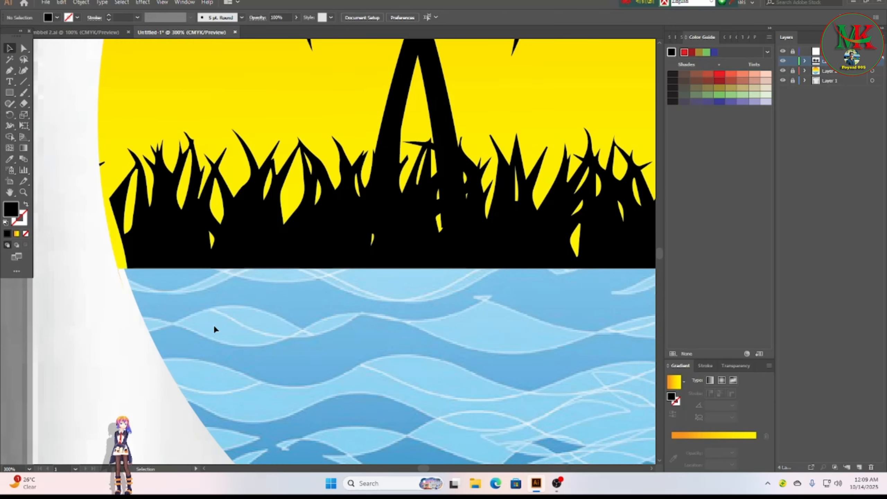
{"action": "left_click", "coordinate": [148, 263]}
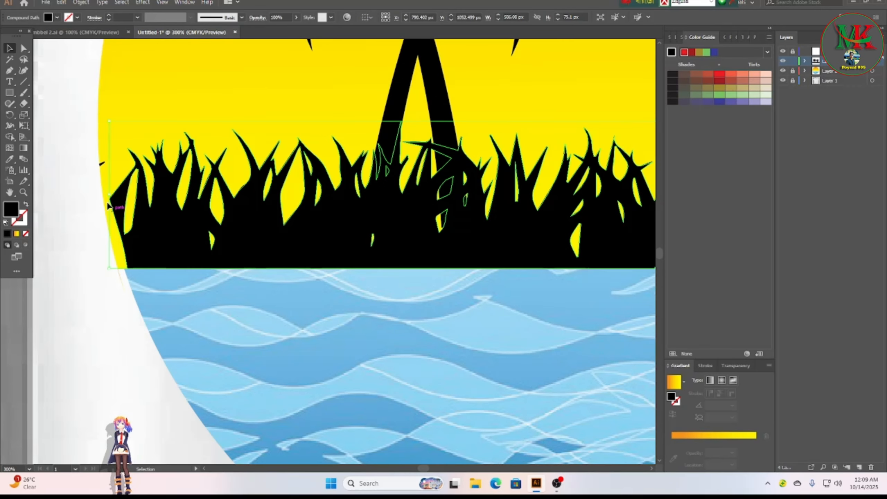
{"action": "left_click_drag", "start_coordinate": [109, 196], "coordinate": [100, 194]}
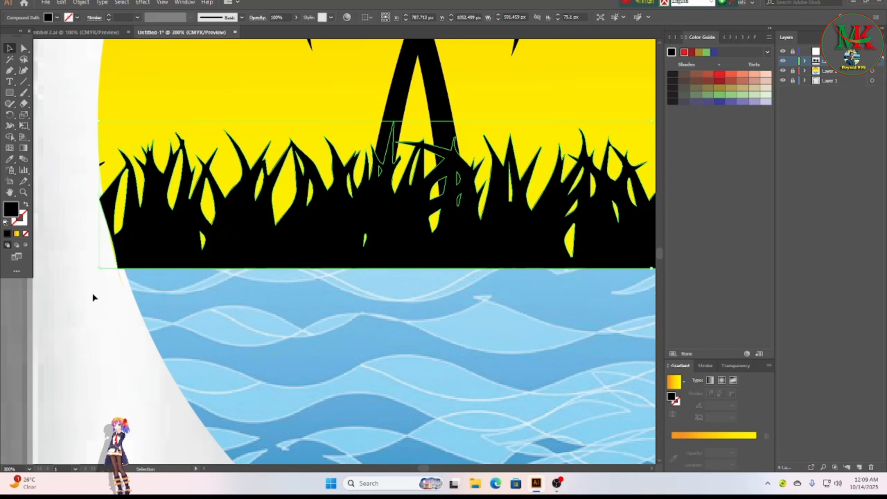
Trim the grass ends along the circle's left and right edges with a smaller eraser.
{"action": "scroll", "coordinate": [89, 313], "scroll_direction": "up", "scroll_amount": 3}
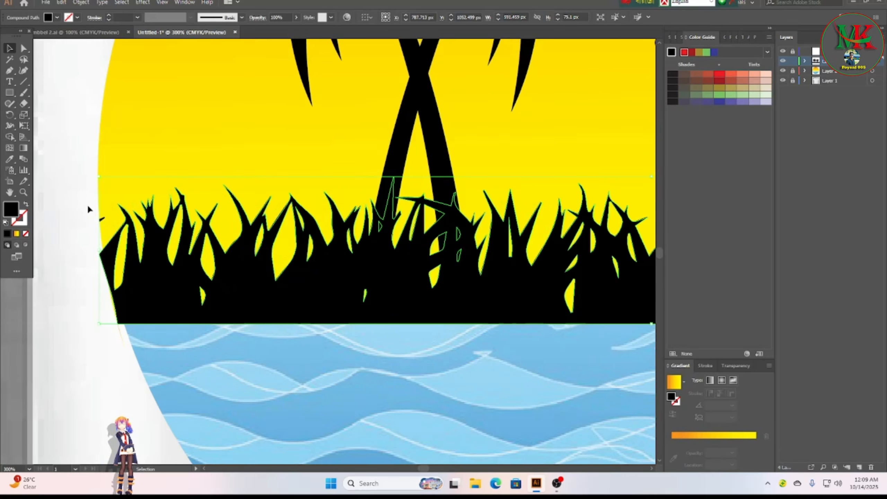
{"action": "left_click", "coordinate": [78, 217]}
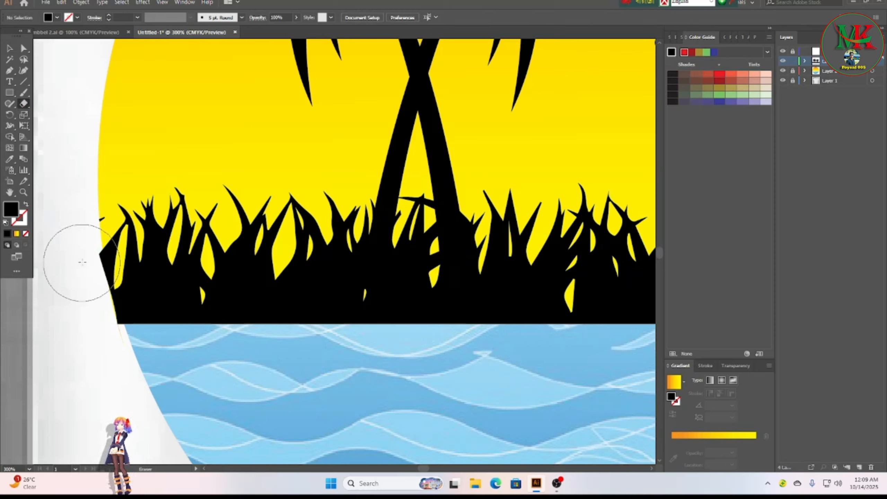
{"action": "key", "text": "bracketleft"}
{"action": "key", "text": "bracketleft"}
{"action": "key", "text": "bracketleft"}
{"action": "key", "text": "bracketleft"}
{"action": "key", "text": "bracketleft"}
{"action": "key", "text": "bracketleft"}
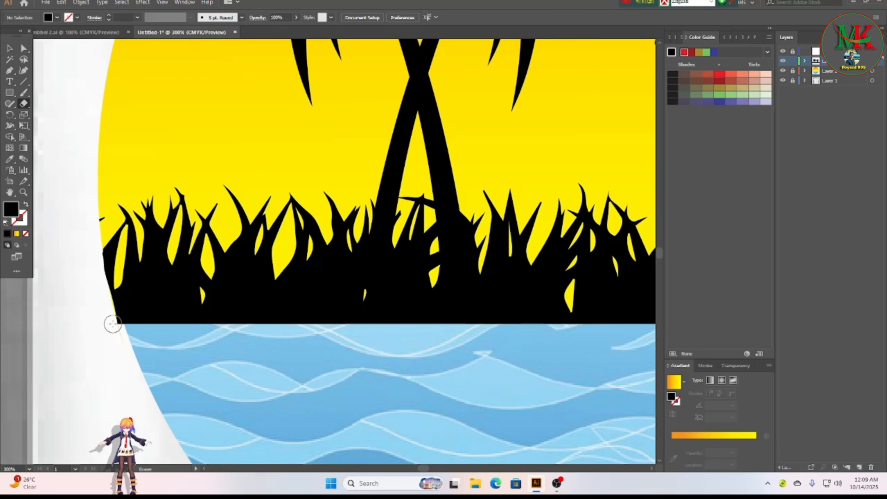
{"action": "left_click_drag", "start_coordinate": [381, 219], "coordinate": [374, 241]}
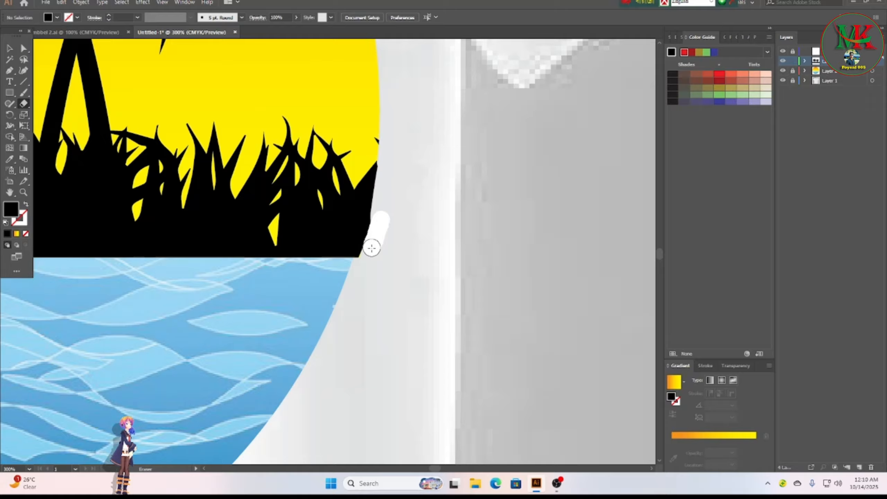
{"action": "left_click_drag", "start_coordinate": [374, 245], "coordinate": [385, 206]}
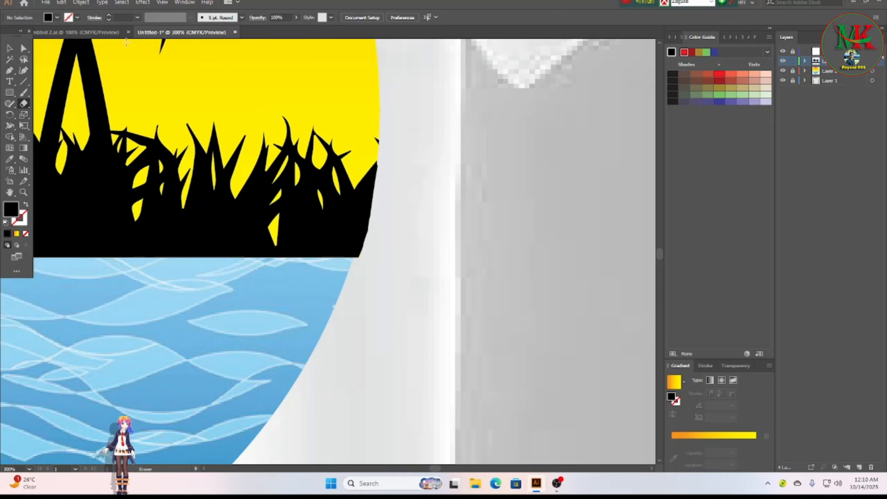
Stretch both sides of the water segment outward to meet the lower corners of the grass strip, then deselect it.
{"action": "left_click", "coordinate": [10, 49]}
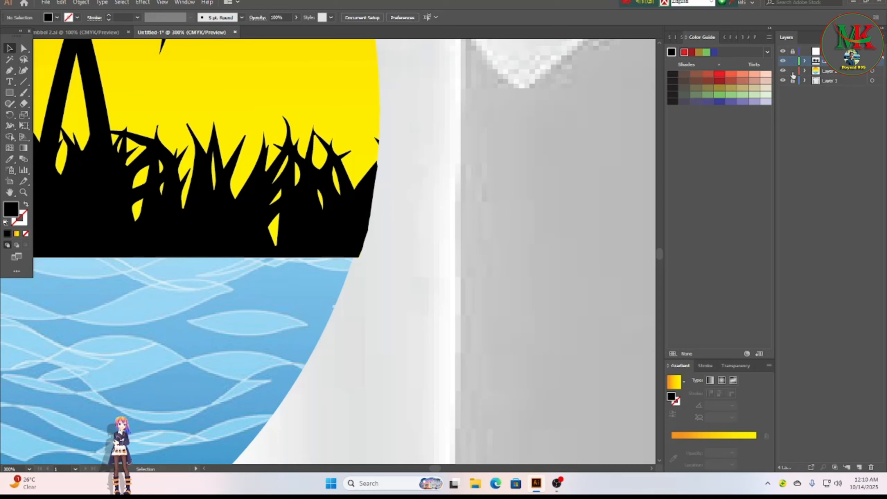
{"action": "left_click", "coordinate": [309, 318]}
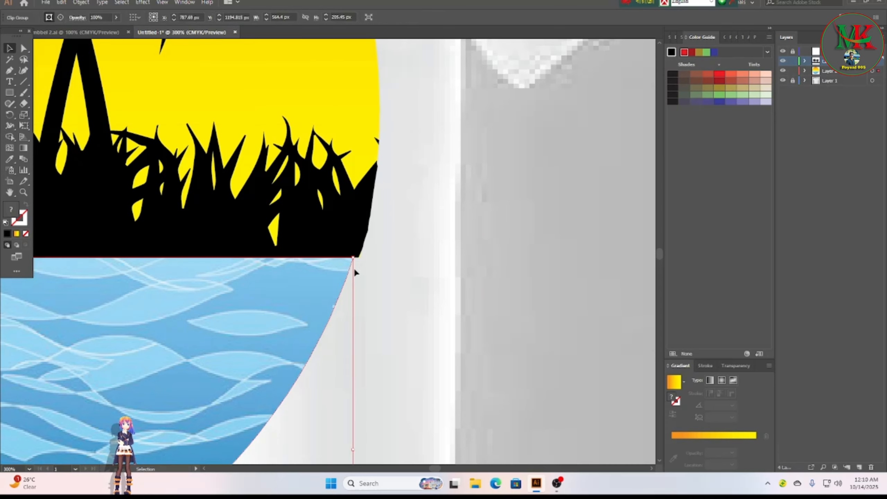
{"action": "scroll", "coordinate": [352, 265], "scroll_direction": "down", "scroll_amount": 2}
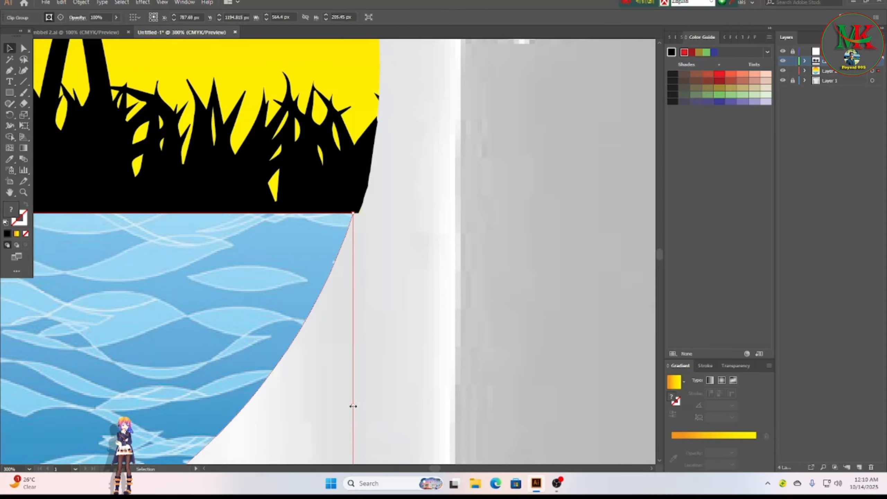
{"action": "left_click_drag", "start_coordinate": [353, 406], "coordinate": [358, 406]}
{"action": "scroll", "coordinate": [357, 407], "scroll_direction": "down", "scroll_amount": 2}
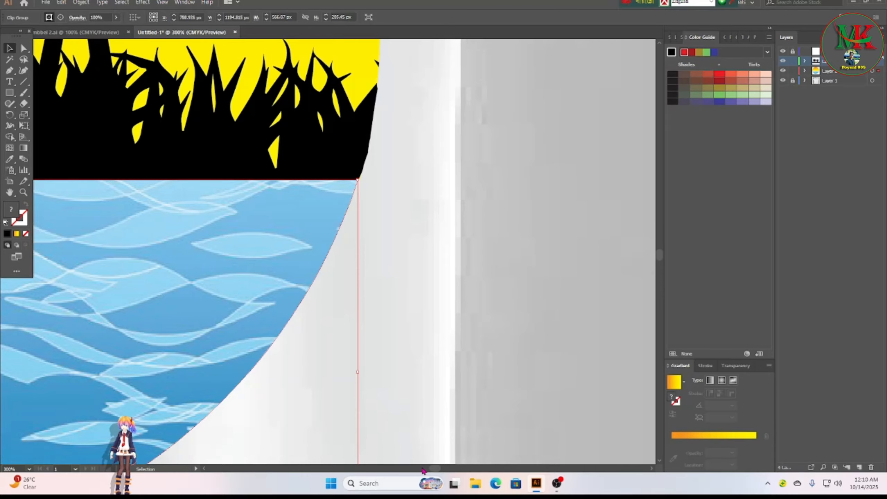
{"action": "mouse_move", "coordinate": [434, 468]}
{"action": "left_mouse_down"}
{"action": "mouse_move", "coordinate": [412, 469]}
{"action": "mouse_move", "coordinate": [420, 467]}
{"action": "left_mouse_up"}
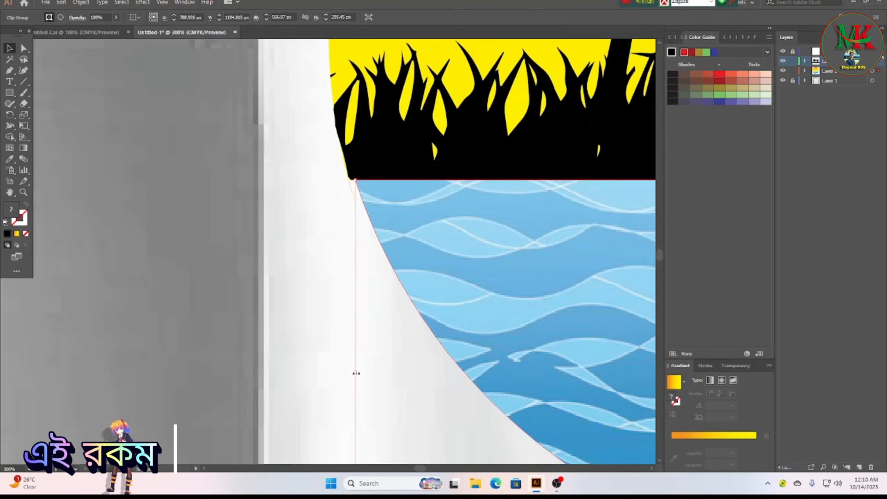
{"action": "left_click_drag", "start_coordinate": [355, 372], "coordinate": [350, 372]}
{"action": "left_click", "coordinate": [171, 298]}
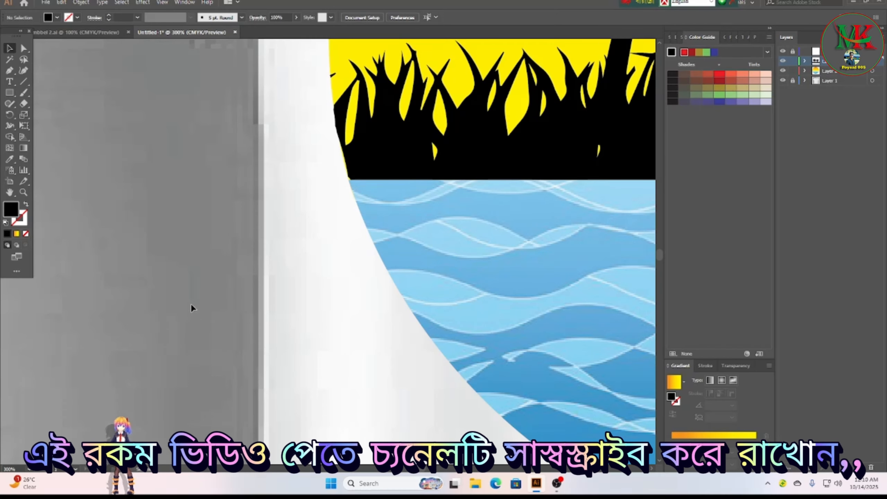
Group the whole circle artwork, including palms, birds, grass and water, then deselect it.
{"action": "scroll", "coordinate": [517, 301], "scroll_direction": "down", "scroll_amount": 2}
{"action": "scroll", "coordinate": [516, 300], "scroll_direction": "down", "scroll_amount": 3}
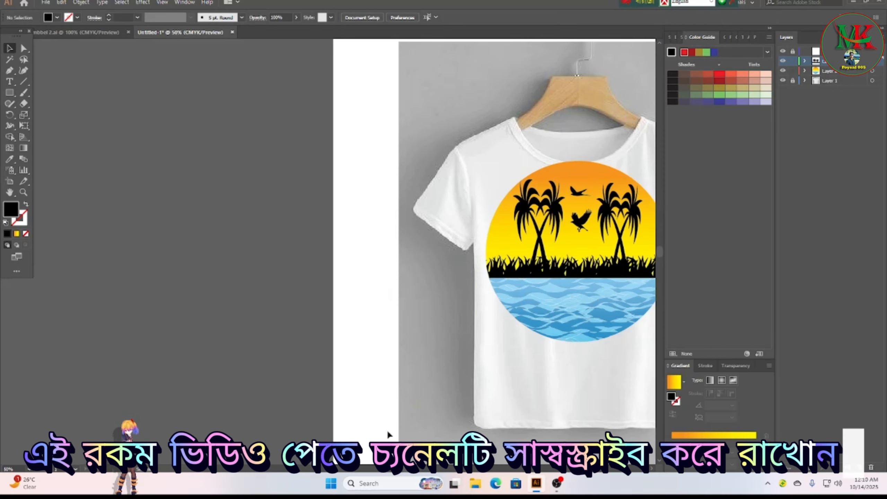
{"action": "left_click_drag", "start_coordinate": [409, 467], "coordinate": [424, 468]}
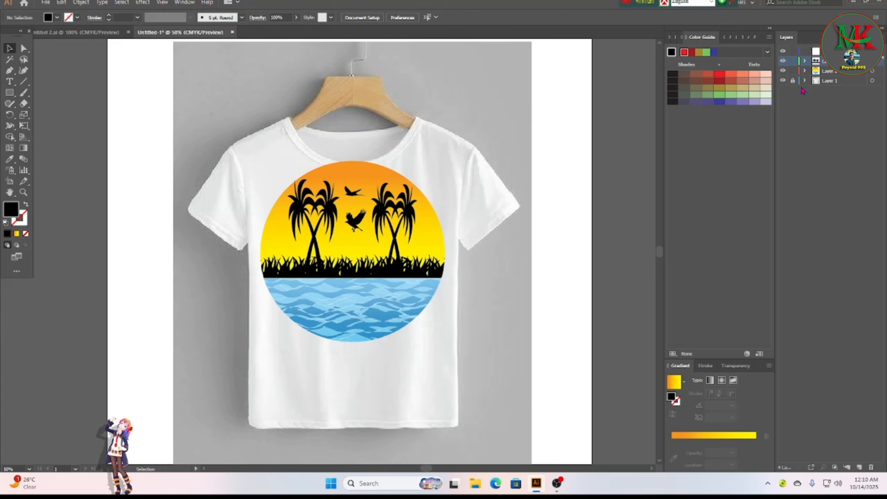
{"action": "left_click_drag", "start_coordinate": [241, 183], "coordinate": [453, 344]}
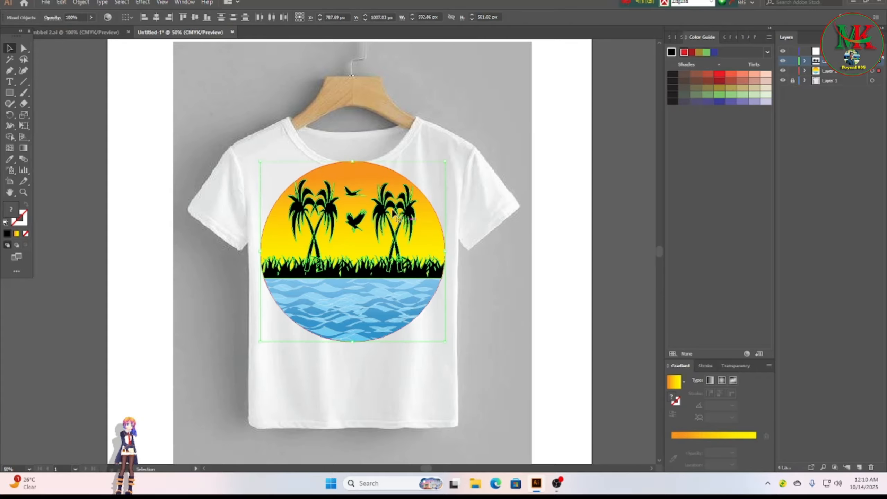
{"action": "right_click", "coordinate": [364, 237]}
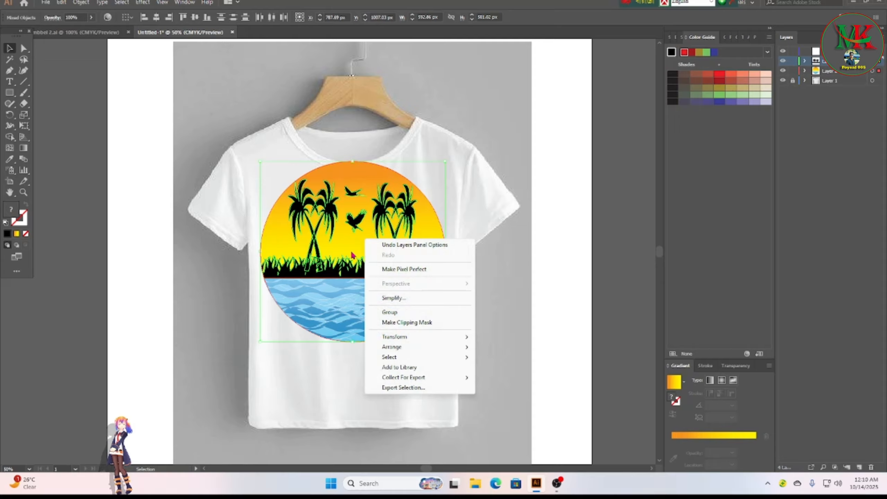
{"action": "left_click", "coordinate": [397, 315]}
{"action": "left_click", "coordinate": [510, 295]}
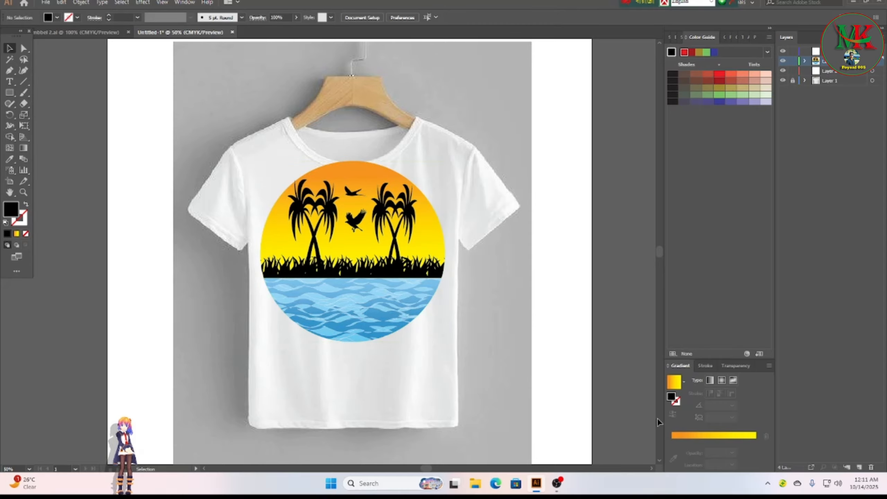
Make the topmost layer active, start placing images, and browse from the icon 2 folder up to Pront Icon All.
{"action": "left_click", "coordinate": [838, 52]}
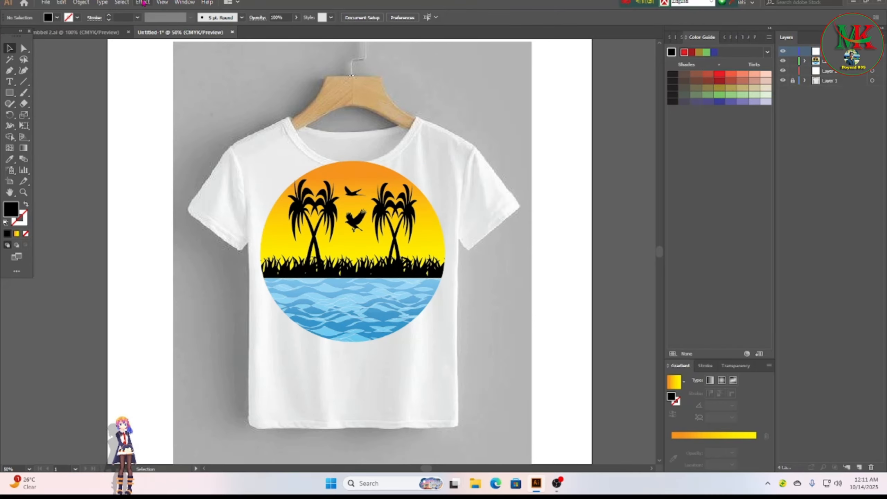
{"action": "left_click", "coordinate": [46, 3]}
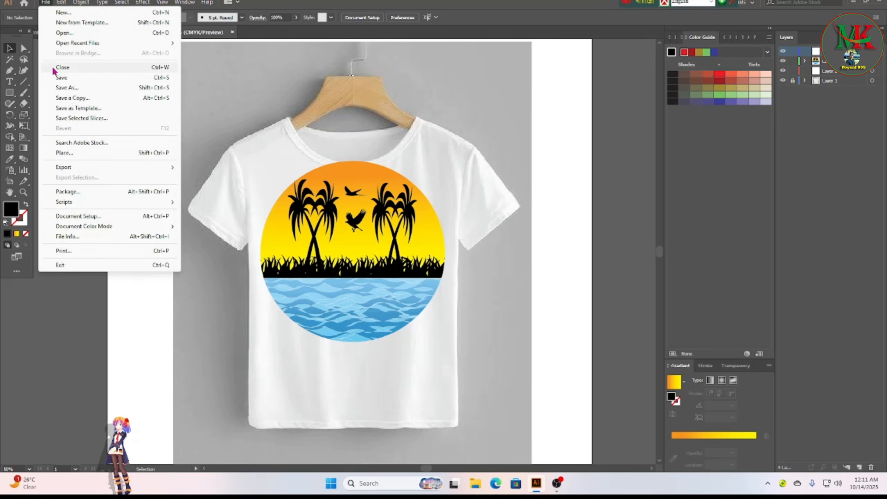
{"action": "left_click", "coordinate": [60, 153]}
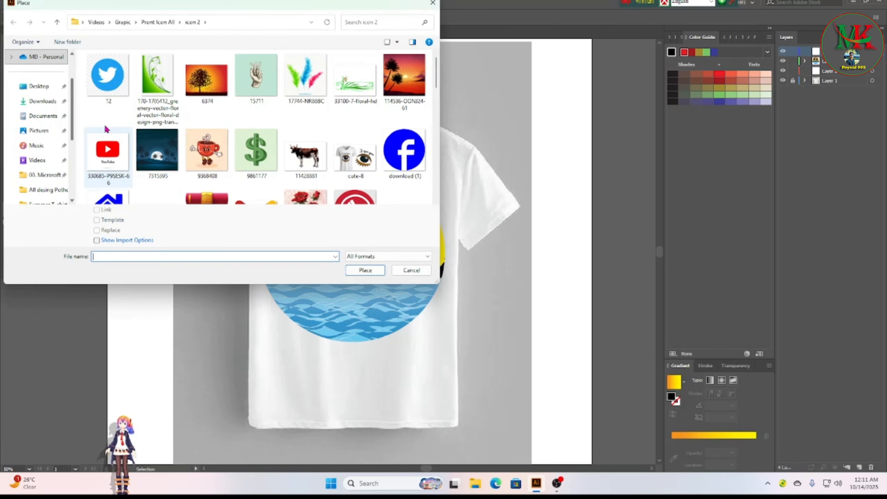
{"action": "scroll", "coordinate": [323, 105], "scroll_direction": "down", "scroll_amount": 10}
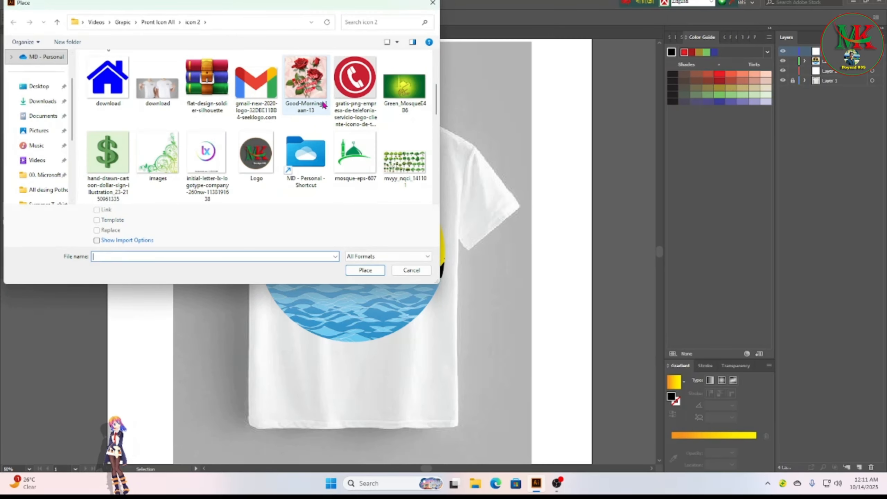
{"action": "scroll", "coordinate": [323, 105], "scroll_direction": "down", "scroll_amount": 10}
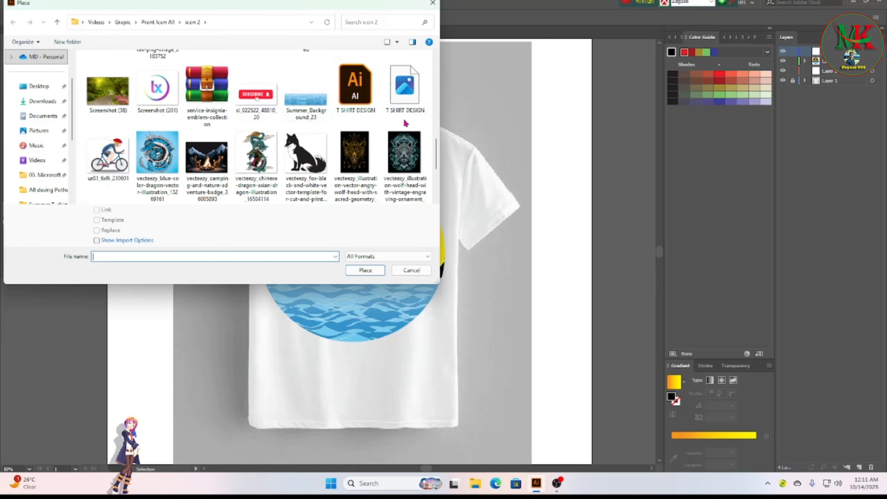
{"action": "left_click_drag", "start_coordinate": [437, 163], "coordinate": [437, 184]}
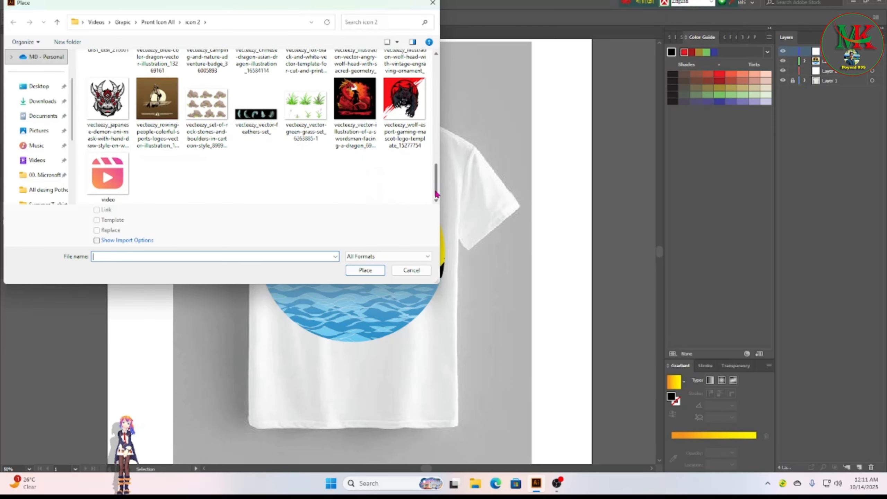
{"action": "scroll", "coordinate": [336, 190], "scroll_direction": "up", "scroll_amount": 3}
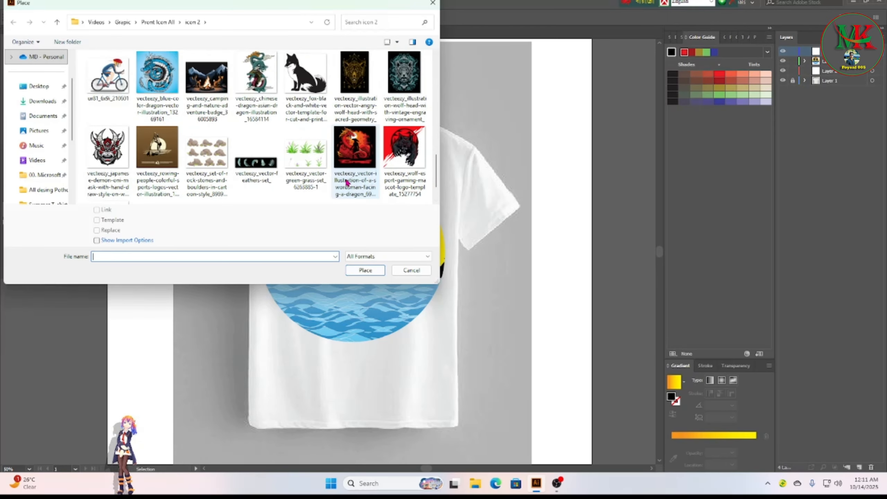
{"action": "left_click", "coordinate": [57, 22]}
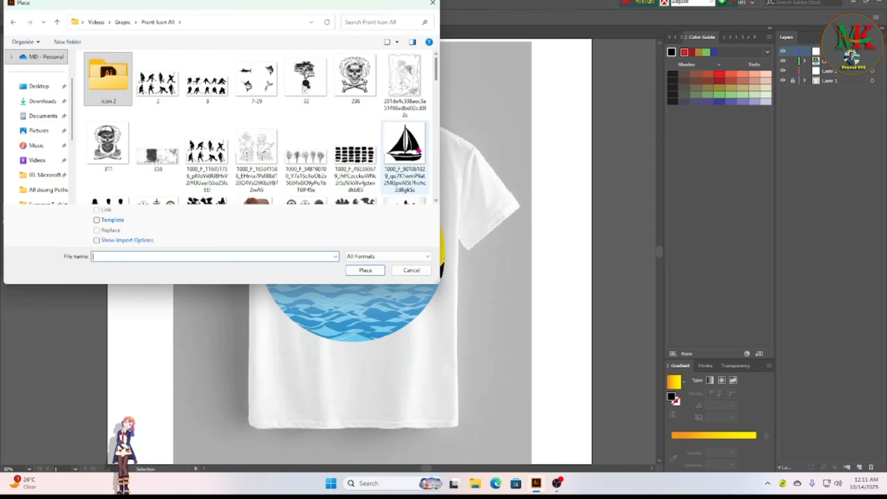
Place the black sailboat image and the surfer and surfboard silhouette set from the Pront Icon All folder onto the canvas.
{"action": "left_click", "coordinate": [411, 153]}
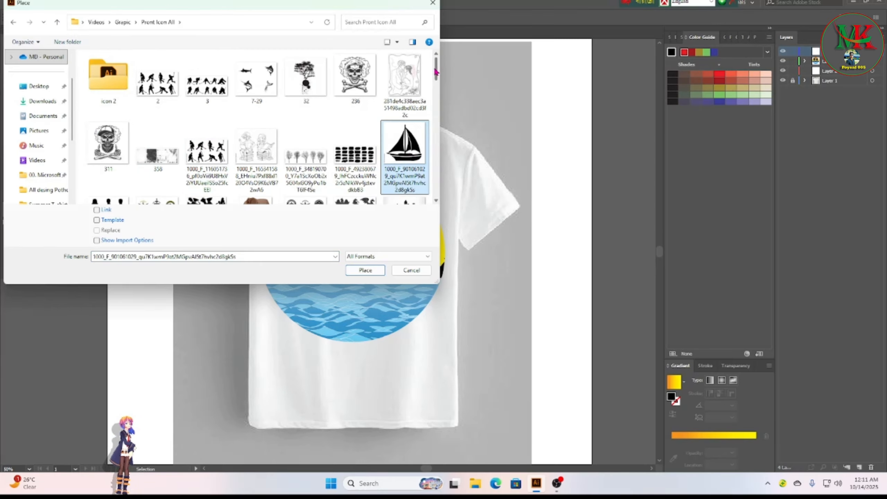
{"action": "left_click_drag", "start_coordinate": [437, 75], "coordinate": [420, 184]}
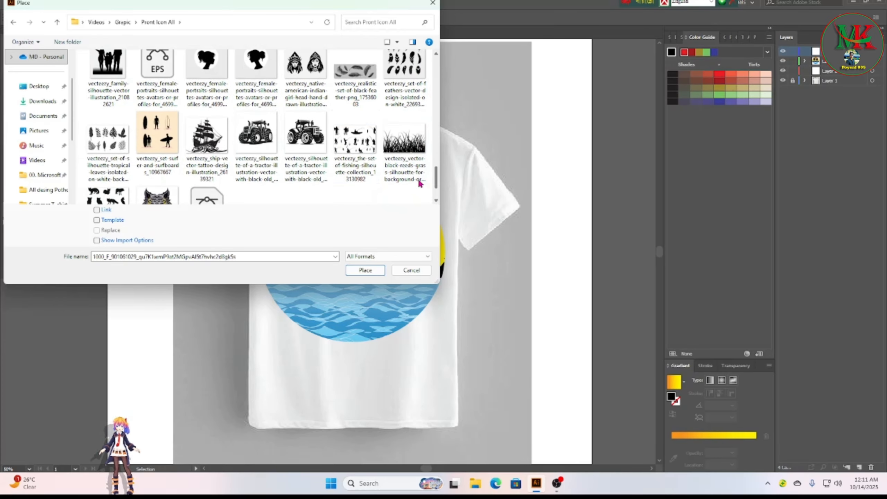
{"action": "left_click", "coordinate": [157, 147], "text": "ctrl"}
{"action": "left_click", "coordinate": [365, 270]}
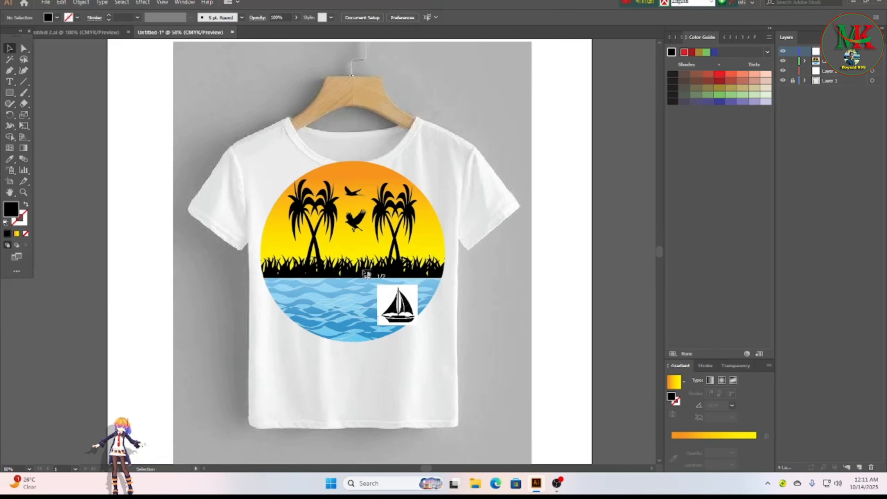
{"action": "left_click", "coordinate": [102, 124]}
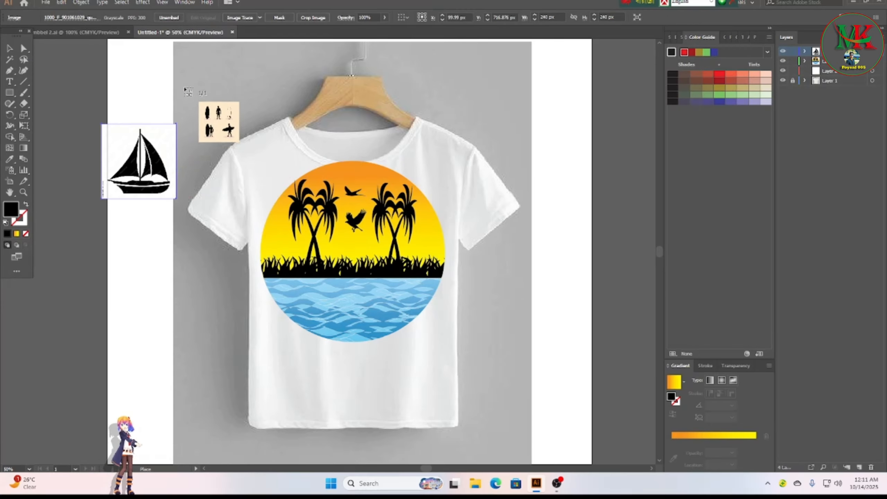
{"action": "left_click", "coordinate": [188, 90]}
Scale the surfer silhouette image down to about 475 px wide and move it below the sailboat, left of the shirt.
{"action": "left_click_drag", "start_coordinate": [228, 118], "coordinate": [117, 172]}
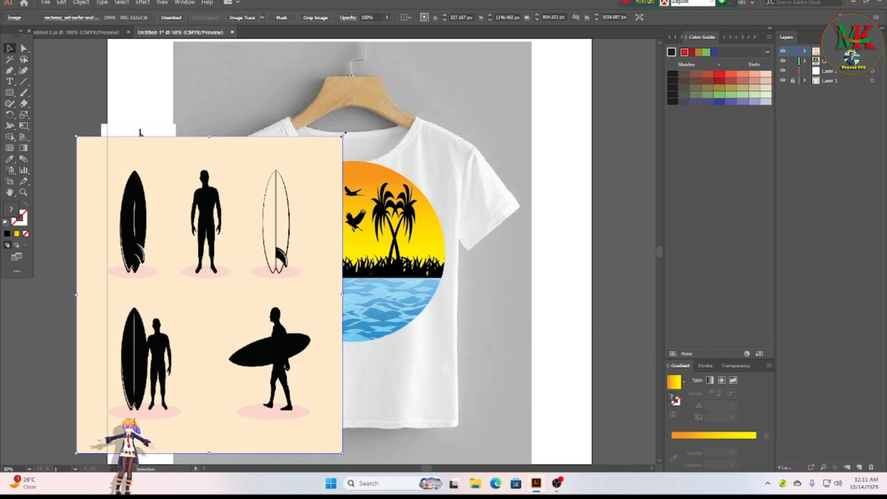
{"action": "left_click_drag", "start_coordinate": [345, 133], "coordinate": [214, 283]}
{"action": "left_click_drag", "start_coordinate": [147, 370], "coordinate": [93, 368]}
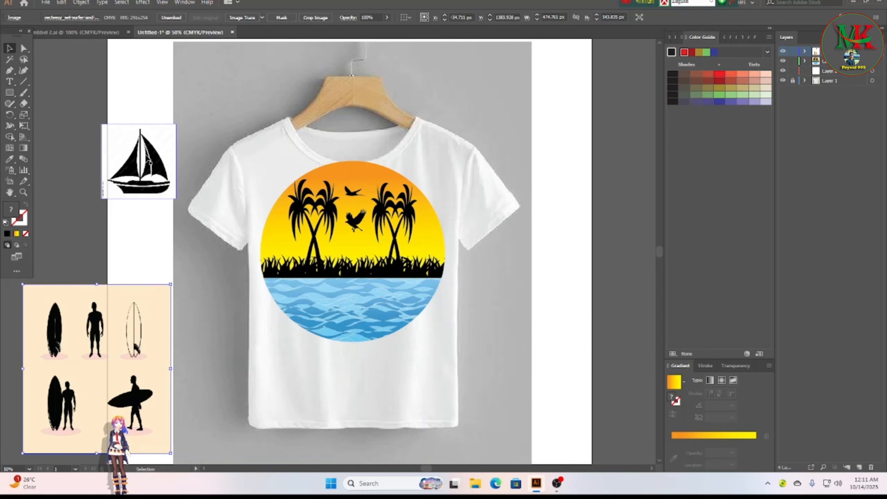
Move the sailboat image beside the circle's lower right edge, run Image Trace on it and expand the result.
{"action": "left_click_drag", "start_coordinate": [146, 153], "coordinate": [482, 324]}
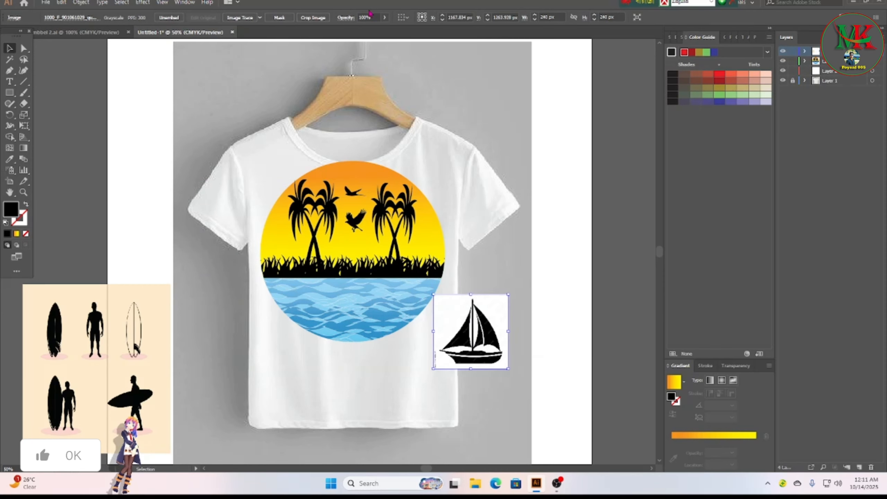
{"action": "left_click", "coordinate": [249, 18]}
{"action": "left_click", "coordinate": [220, 18]}
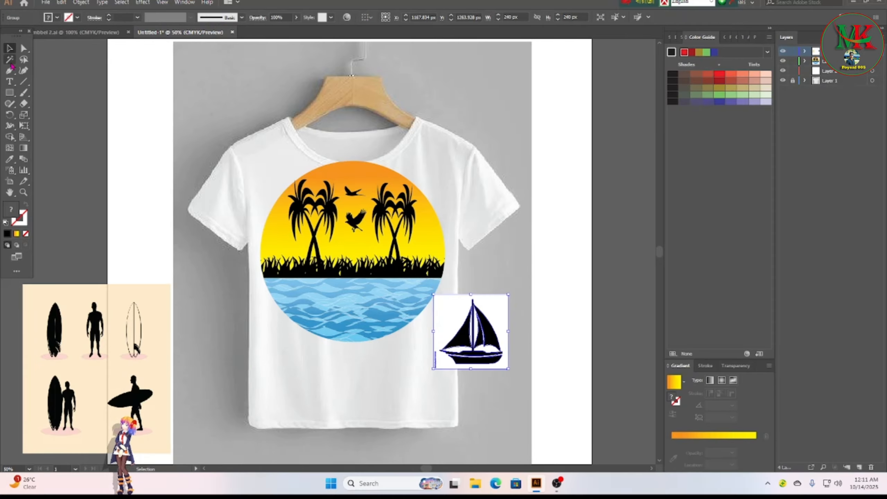
Select the white areas of the traced sailboat with the Magic Wand and delete them.
{"action": "left_click", "coordinate": [10, 61]}
{"action": "left_click", "coordinate": [496, 312]}
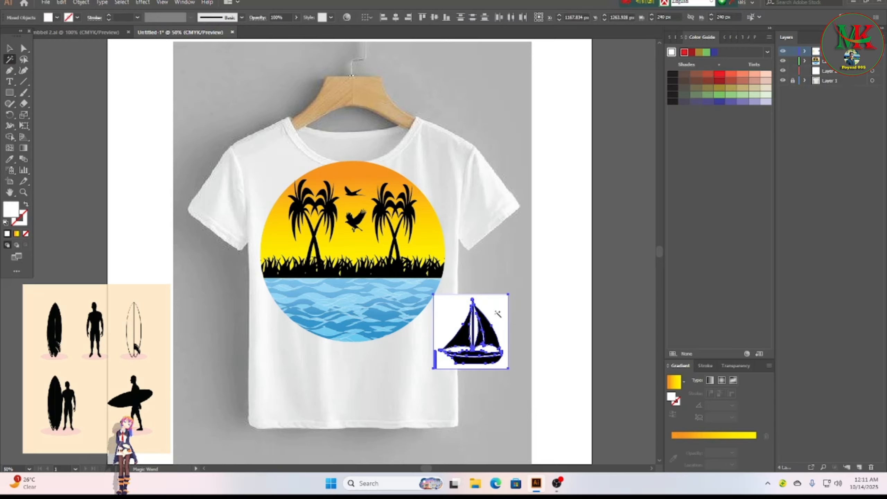
{"action": "key", "text": "Delete"}
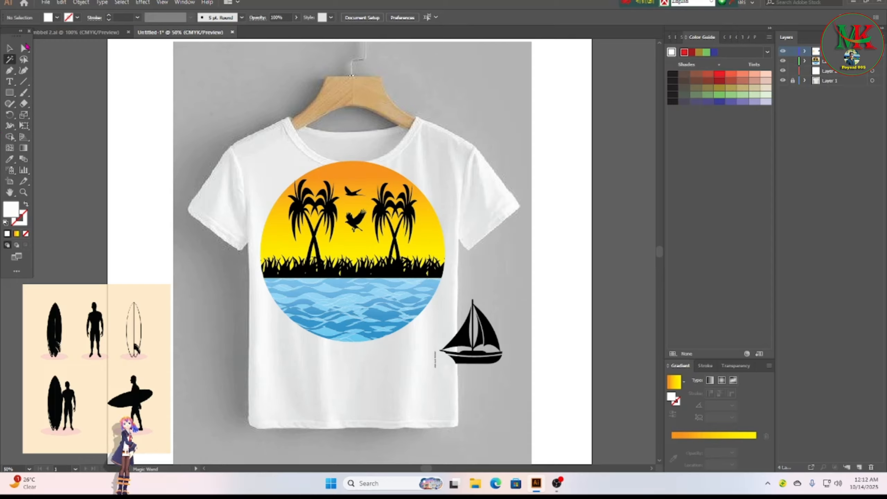
Ungroup the remaining black sailboat shapes and deselect them.
{"action": "left_click", "coordinate": [493, 337]}
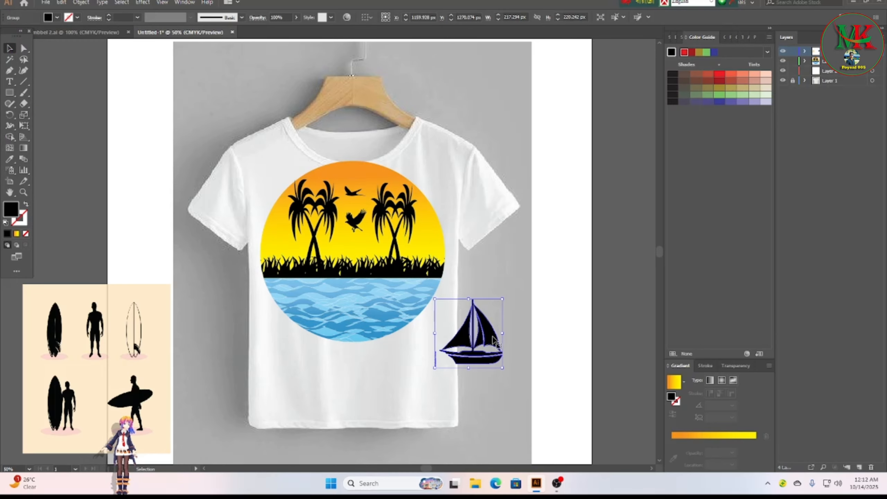
{"action": "right_click", "coordinate": [494, 337]}
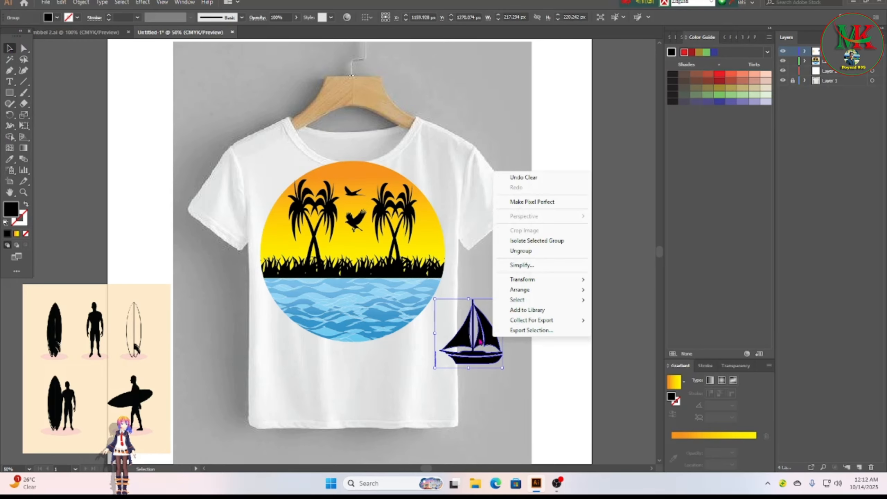
{"action": "left_click", "coordinate": [530, 252]}
{"action": "left_click", "coordinate": [510, 414]}
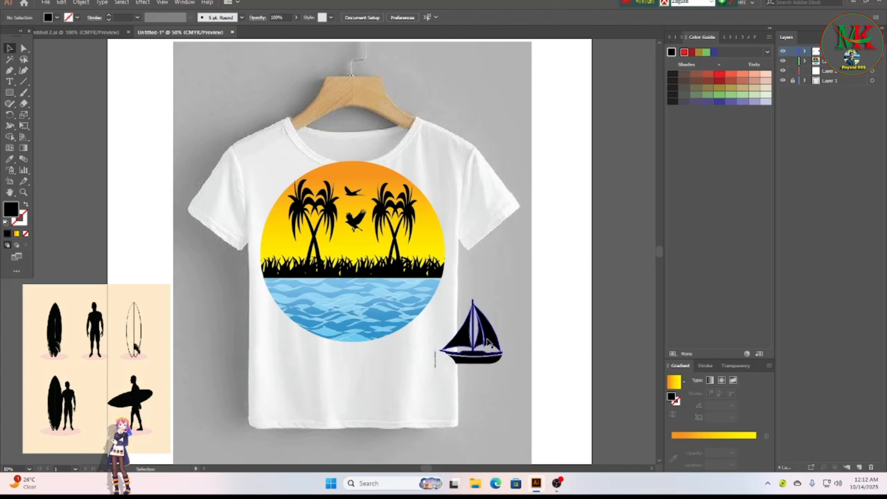
{"action": "left_click_drag", "start_coordinate": [488, 342], "coordinate": [526, 309]}
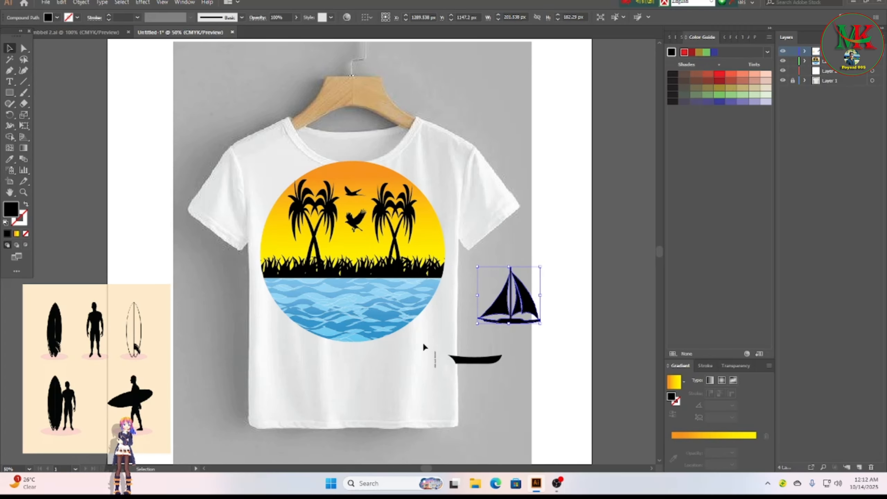
{"action": "key", "text": "ctrl+z"}
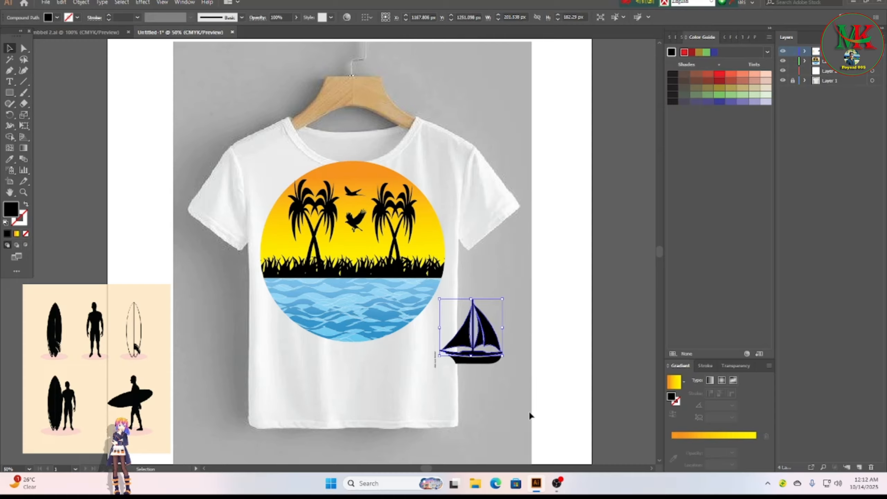
{"action": "left_click", "coordinate": [523, 408]}
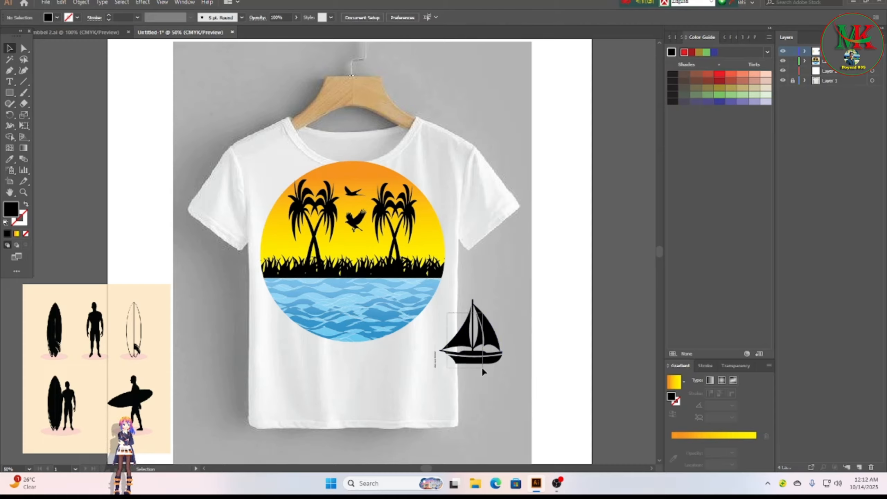
Group the black sailboat shapes, move the boat up beside the shirt's edge, and delete the leftover traced text strip.
{"action": "left_click_drag", "start_coordinate": [514, 374], "coordinate": [437, 296]}
{"action": "right_click", "coordinate": [475, 330]}
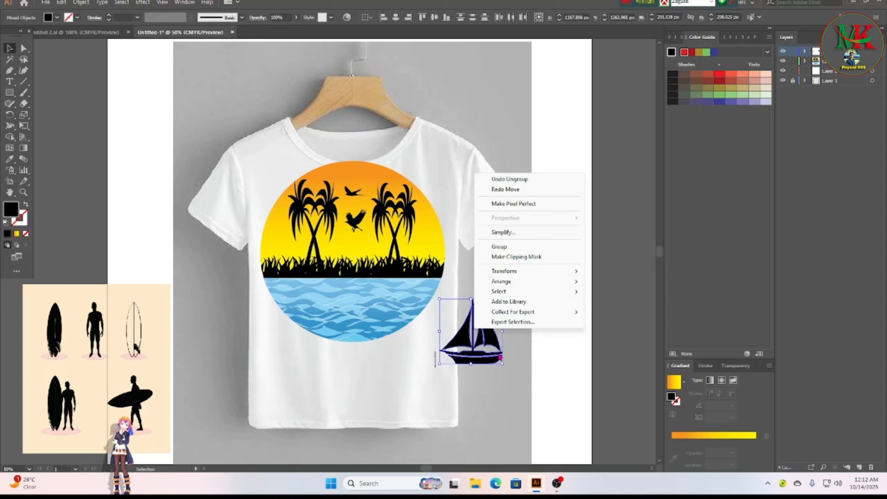
{"action": "left_click", "coordinate": [504, 248]}
{"action": "left_click_drag", "start_coordinate": [476, 362], "coordinate": [519, 333]}
{"action": "left_click_drag", "start_coordinate": [456, 377], "coordinate": [459, 380]}
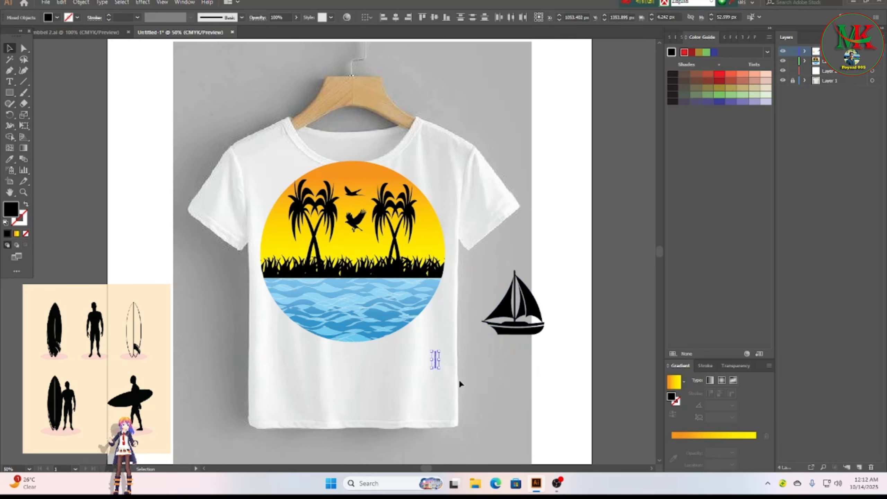
{"action": "key", "text": "Delete"}
Scale the sailboat down to about 140 px wide and place a copy of it in the middle of the water.
{"action": "left_click", "coordinate": [531, 328]}
{"action": "left_click_drag", "start_coordinate": [544, 269], "coordinate": [526, 303]}
{"action": "left_click_drag", "start_coordinate": [513, 328], "coordinate": [494, 325]}
{"action": "left_click_drag", "start_coordinate": [494, 322], "coordinate": [362, 313]}
Shrink the sailboat outside the circle, move it to the water's upper right, and place a copy about 43 px wide at the upper left.
{"action": "left_click", "coordinate": [495, 316]}
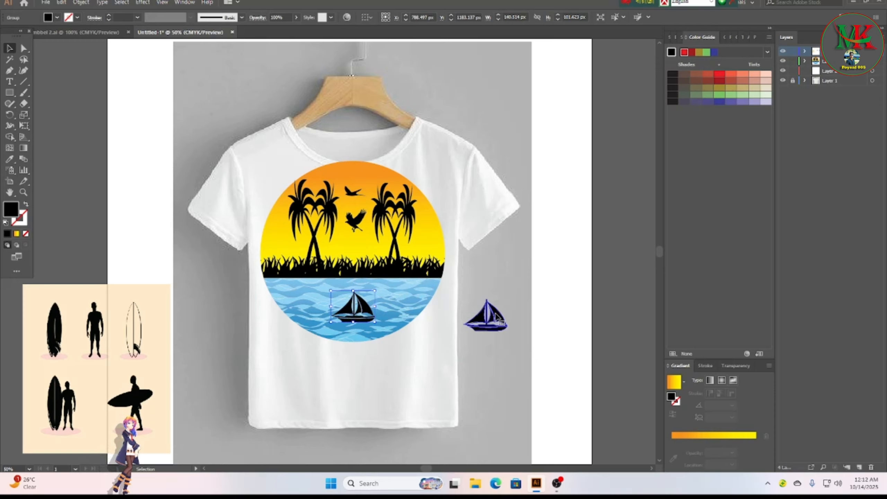
{"action": "left_click", "coordinate": [496, 316]}
{"action": "left_click_drag", "start_coordinate": [507, 299], "coordinate": [411, 288]}
{"action": "left_click", "coordinate": [482, 360]}
{"action": "left_click", "coordinate": [501, 375]}
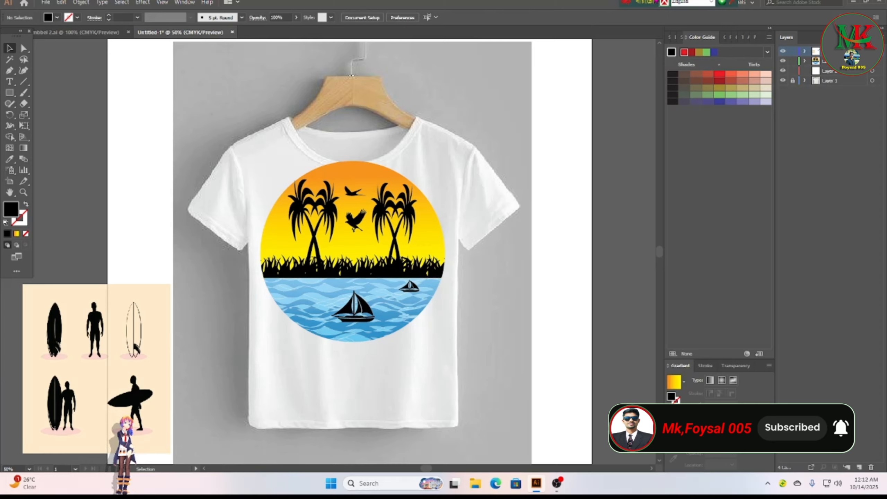
{"action": "left_click", "coordinate": [416, 290]}
{"action": "left_click_drag", "start_coordinate": [416, 290], "coordinate": [299, 291]}
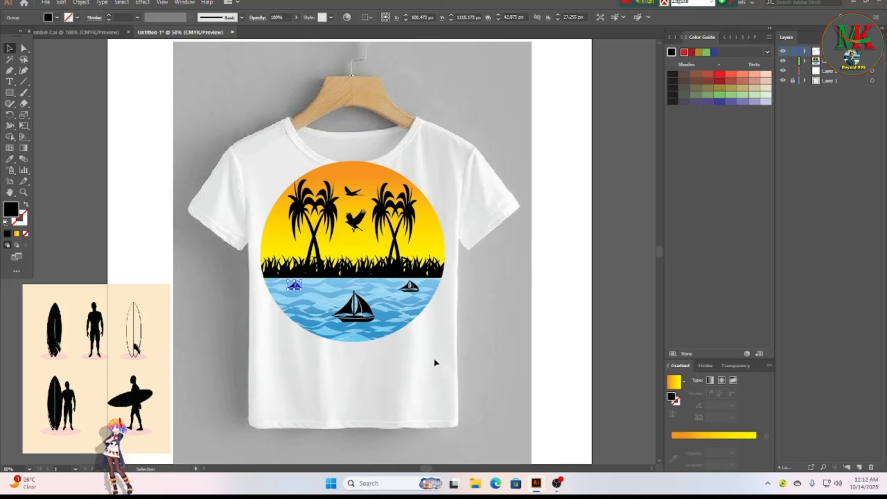
Move the surfer silhouette image slightly up and right, run Image Trace on it and expand the result.
{"action": "left_click_drag", "start_coordinate": [128, 351], "coordinate": [153, 329]}
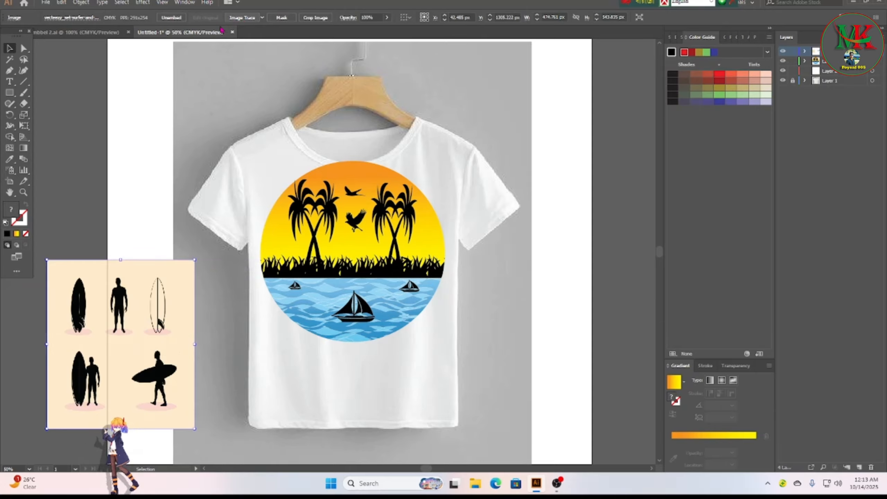
{"action": "left_click", "coordinate": [238, 19]}
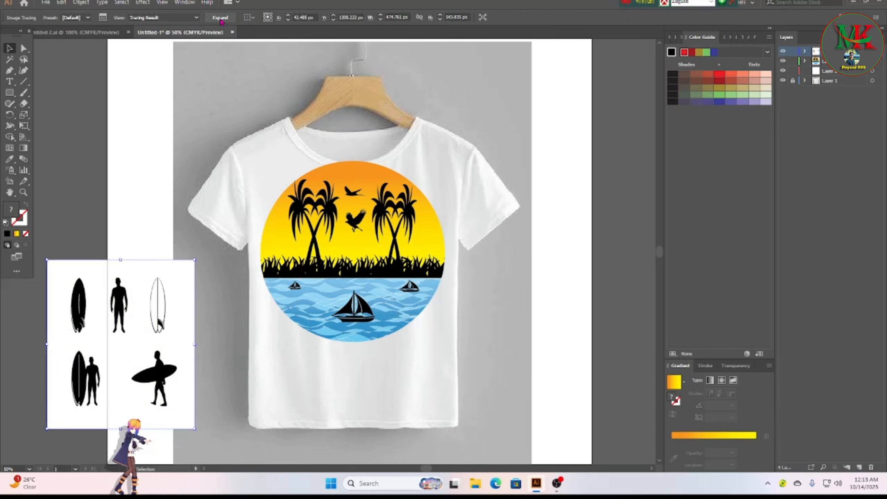
{"action": "left_click", "coordinate": [220, 18]}
Select the white areas of the traced surfer image with the Magic Wand and delete them.
{"action": "key", "text": "y"}
{"action": "left_click", "coordinate": [145, 290]}
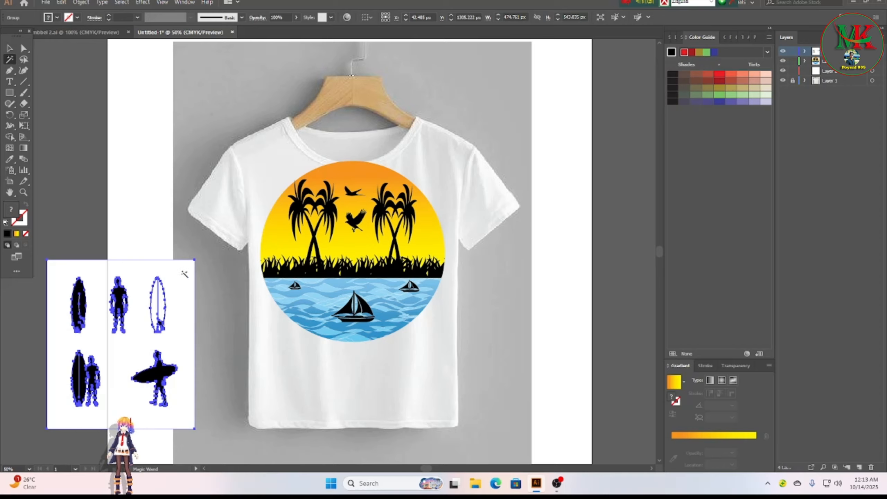
{"action": "left_click", "coordinate": [184, 274]}
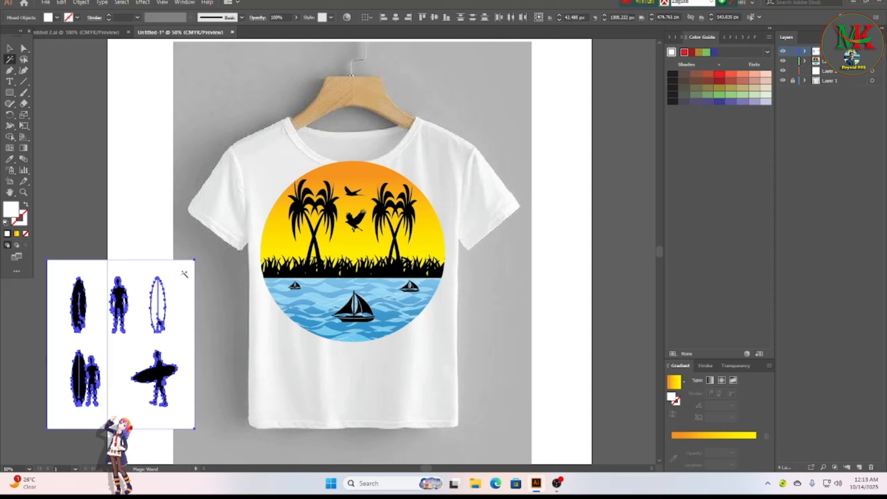
{"action": "key", "text": "Delete"}
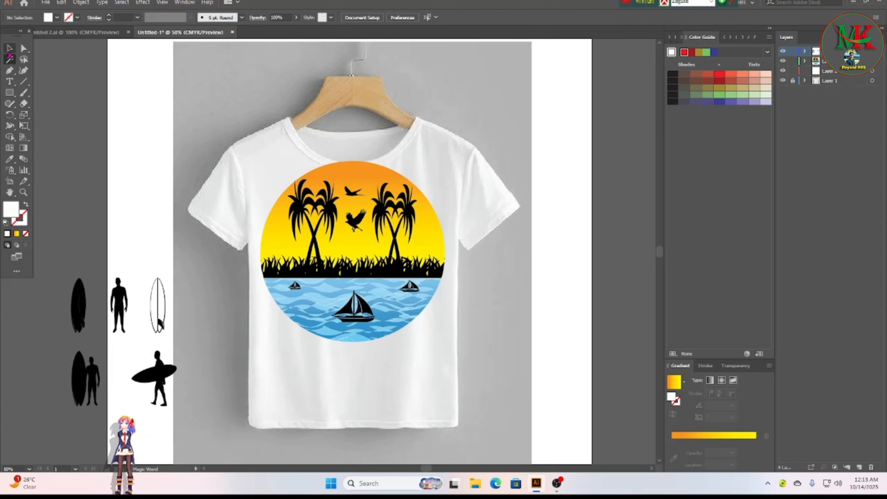
Ungroup the remaining black surfer and surfboard silhouettes and deselect them.
{"action": "left_click", "coordinate": [9, 49]}
{"action": "left_click", "coordinate": [120, 301]}
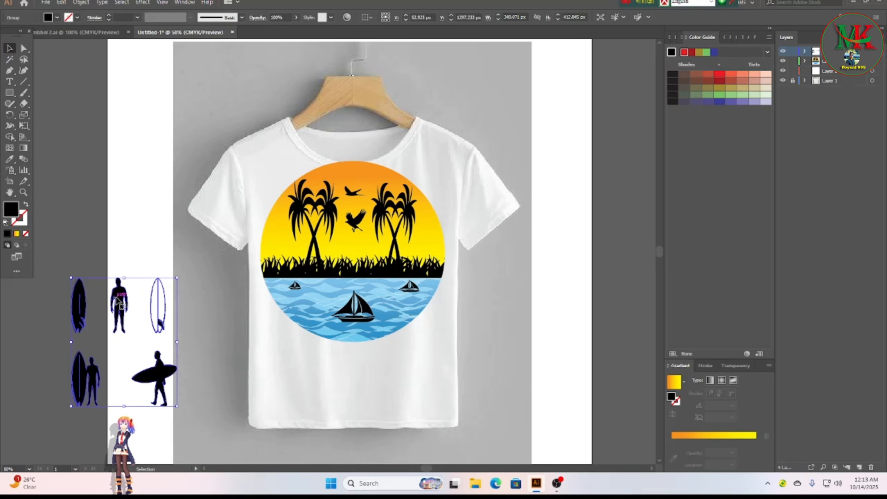
{"action": "right_click", "coordinate": [120, 301]}
{"action": "left_click", "coordinate": [155, 378]}
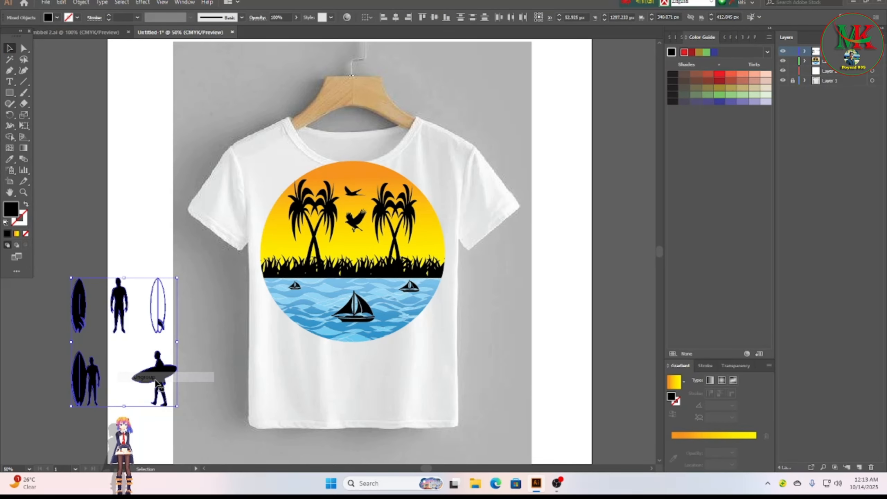
{"action": "left_click", "coordinate": [198, 409]}
Scale the surfer carrying a board to about 132 px wide and place him on the grass between the palms.
{"action": "left_click", "coordinate": [158, 376]}
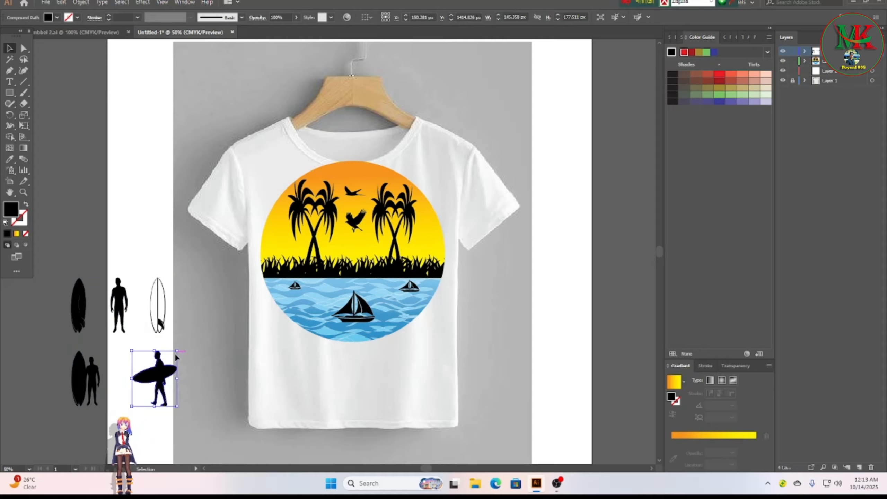
{"action": "left_click_drag", "start_coordinate": [178, 350], "coordinate": [357, 247]}
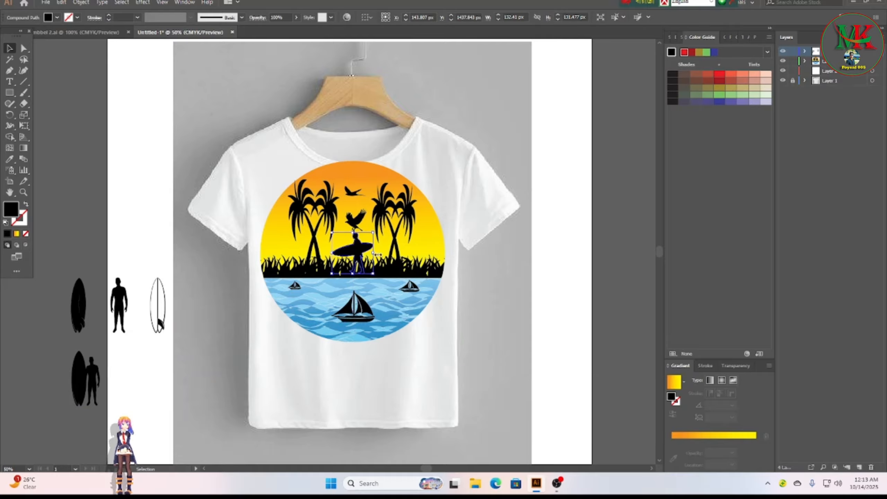
{"action": "left_click", "coordinate": [502, 325]}
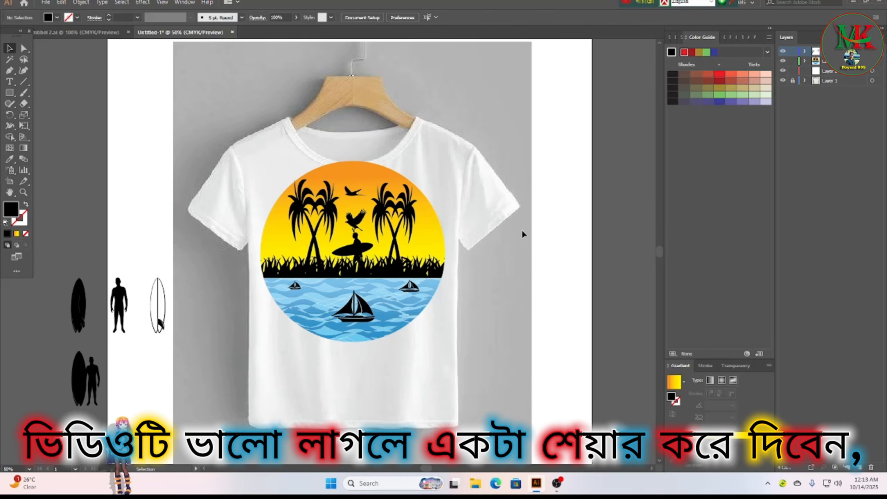
Delete the unused surfboard and standing surfer silhouettes beside the shirt.
{"action": "left_click_drag", "start_coordinate": [166, 218], "coordinate": [171, 220]}
{"action": "key", "text": "ctrl+z"}
{"action": "key", "text": "v"}
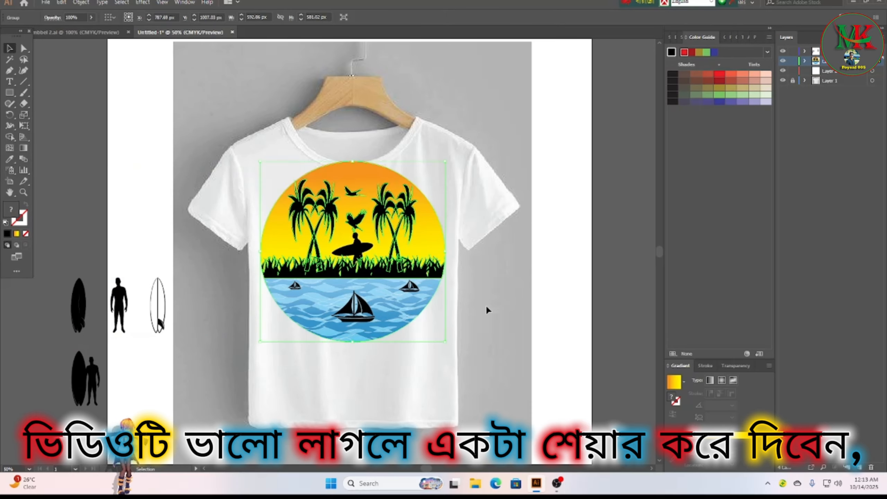
{"action": "left_click", "coordinate": [490, 311]}
{"action": "left_click_drag", "start_coordinate": [68, 305], "coordinate": [184, 386]}
{"action": "key", "text": "Delete"}
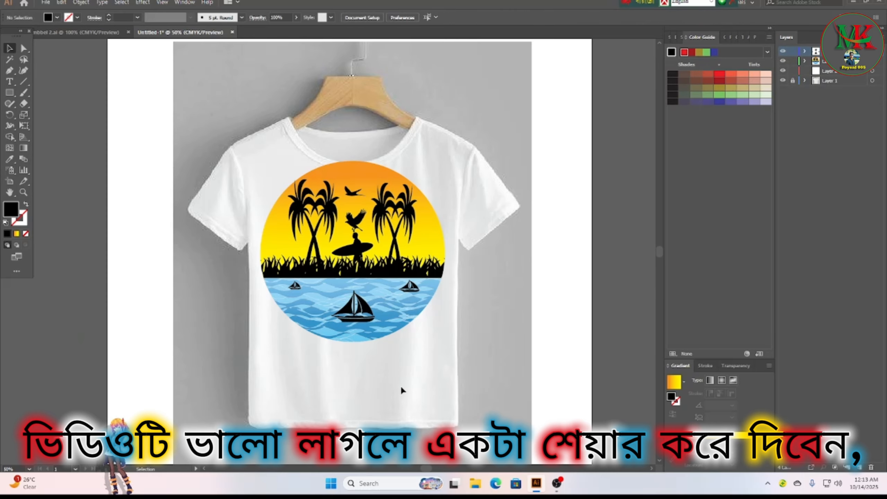
Ungroup the sunset circle artwork with the palms, birds and grass, and deselect it.
{"action": "right_click", "coordinate": [339, 232]}
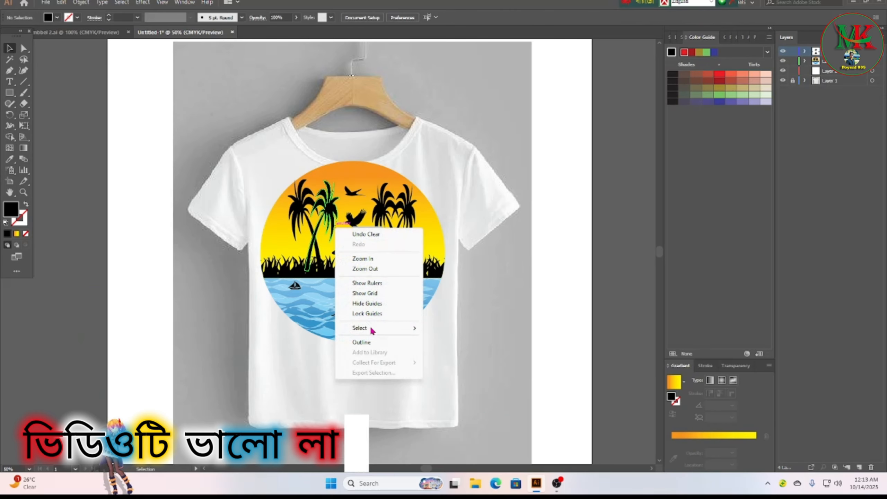
{"action": "left_click", "coordinate": [527, 317]}
{"action": "left_click", "coordinate": [424, 221]}
{"action": "right_click", "coordinate": [424, 221]}
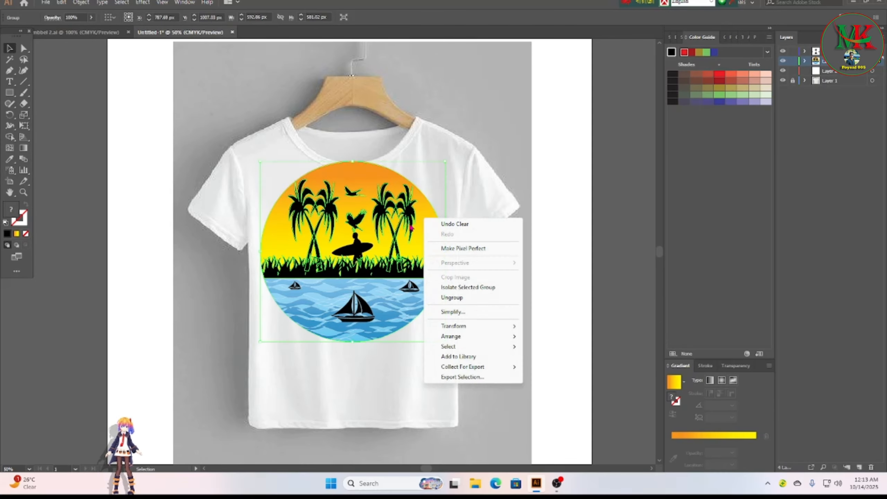
{"action": "left_click", "coordinate": [475, 301]}
{"action": "left_click", "coordinate": [529, 337]}
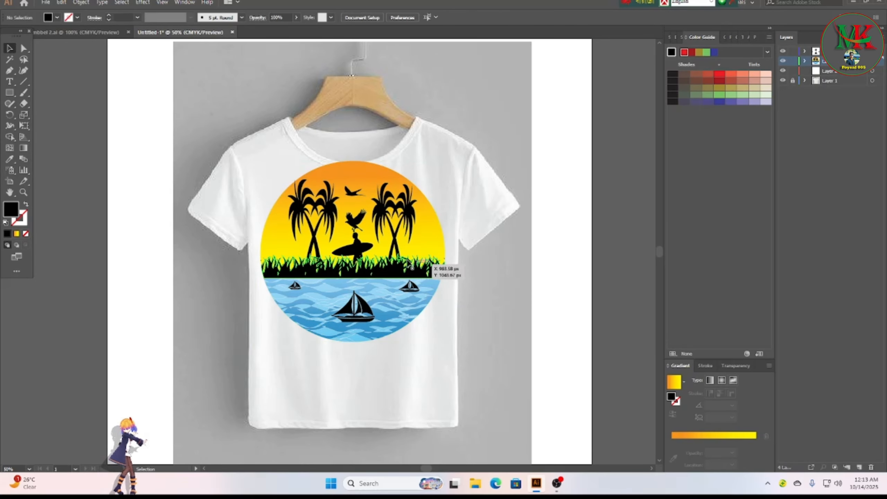
Take the larger bird above the surfer out of the circle and delete it, and lower the smaller bird between the palms.
{"action": "left_click", "coordinate": [355, 219]}
{"action": "left_click_drag", "start_coordinate": [354, 220], "coordinate": [108, 241]}
{"action": "left_click_drag", "start_coordinate": [353, 197], "coordinate": [356, 214]}
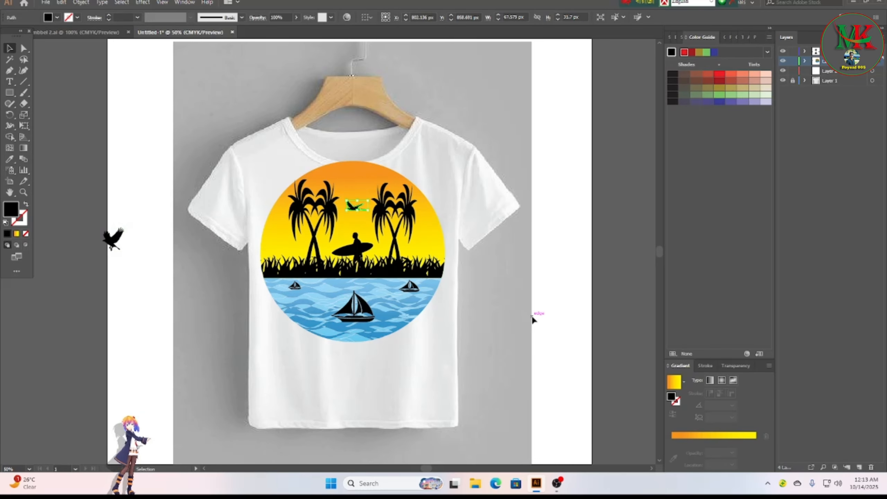
{"action": "left_click", "coordinate": [480, 311]}
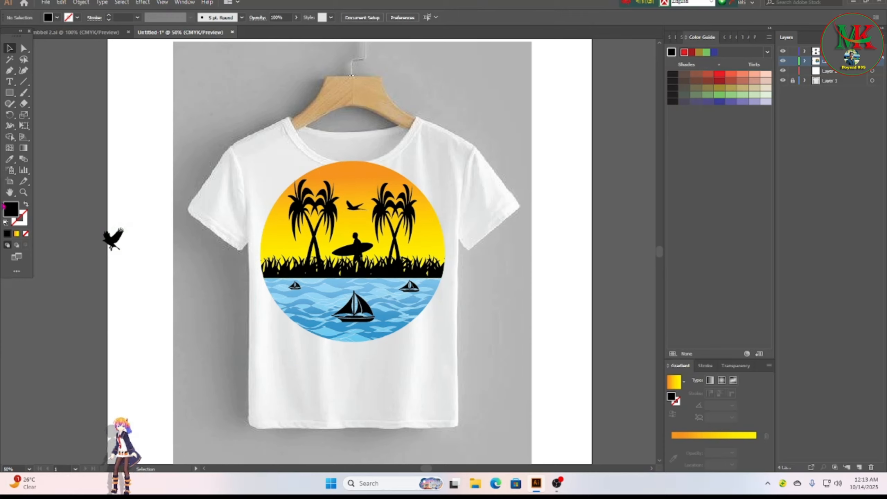
{"action": "left_click_drag", "start_coordinate": [99, 213], "coordinate": [128, 253]}
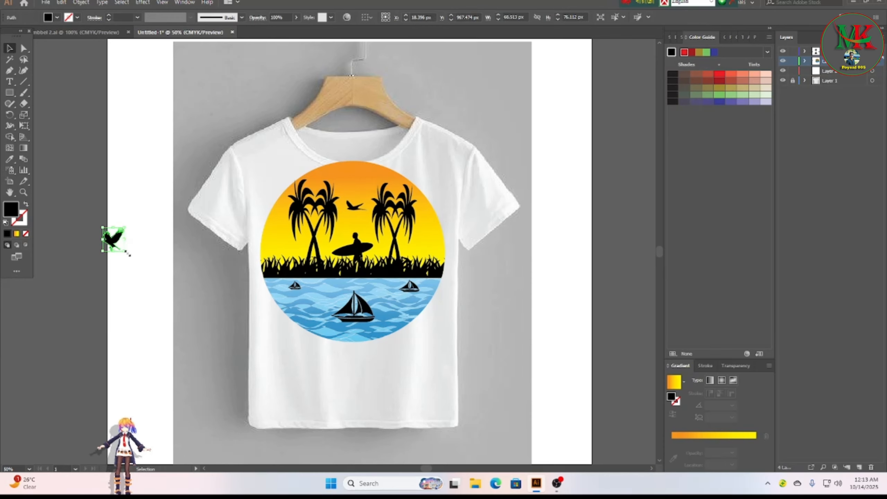
{"action": "key", "text": "Delete"}
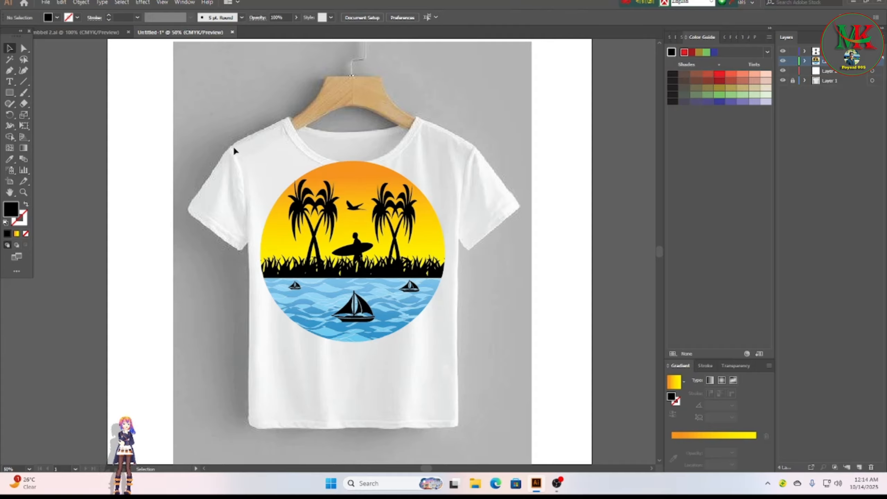
Group the whole circle design, including the palms, bird, surfer and sailboats.
{"action": "left_click_drag", "start_coordinate": [233, 147], "coordinate": [468, 377]}
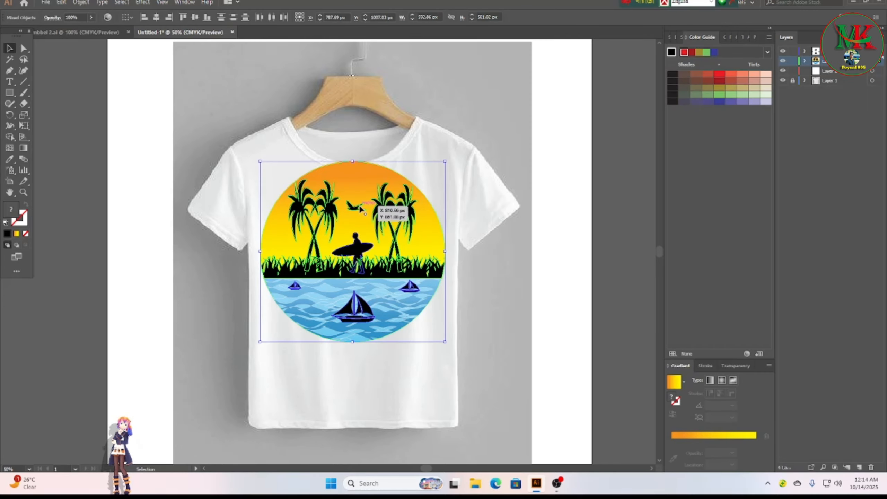
{"action": "right_click", "coordinate": [360, 208]}
{"action": "left_click", "coordinate": [391, 282]}
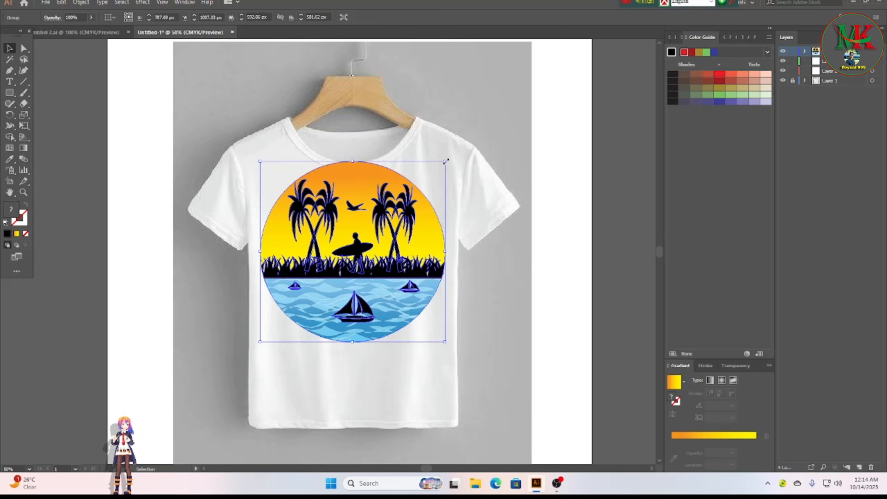
Scale the grouped circle design down to about half its size and center it on the shirt's chest.
{"action": "left_click_drag", "start_coordinate": [446, 161], "coordinate": [371, 269]}
{"action": "left_click_drag", "start_coordinate": [319, 306], "coordinate": [366, 276]}
{"action": "left_click", "coordinate": [471, 247]}
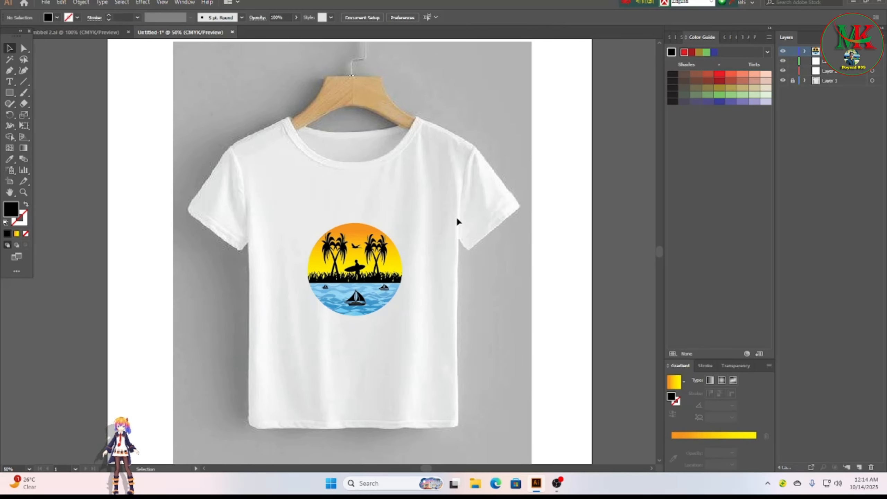
{"action": "scroll", "coordinate": [453, 216], "scroll_direction": "down", "scroll_amount": 2}
{"action": "left_click_drag", "start_coordinate": [259, 174], "coordinate": [511, 356]}
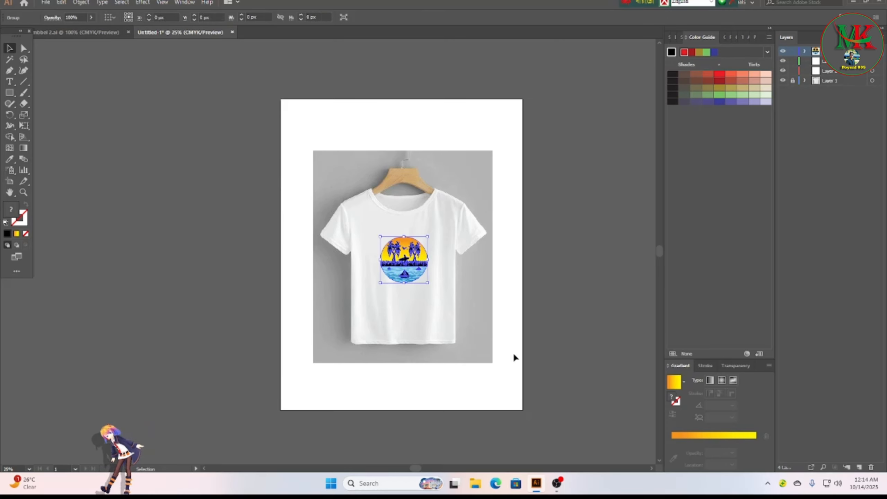
{"action": "left_click", "coordinate": [559, 298]}
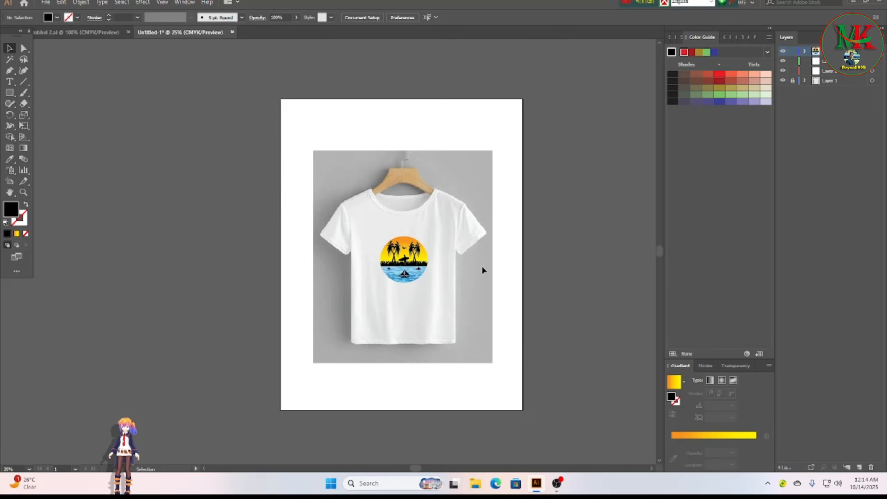